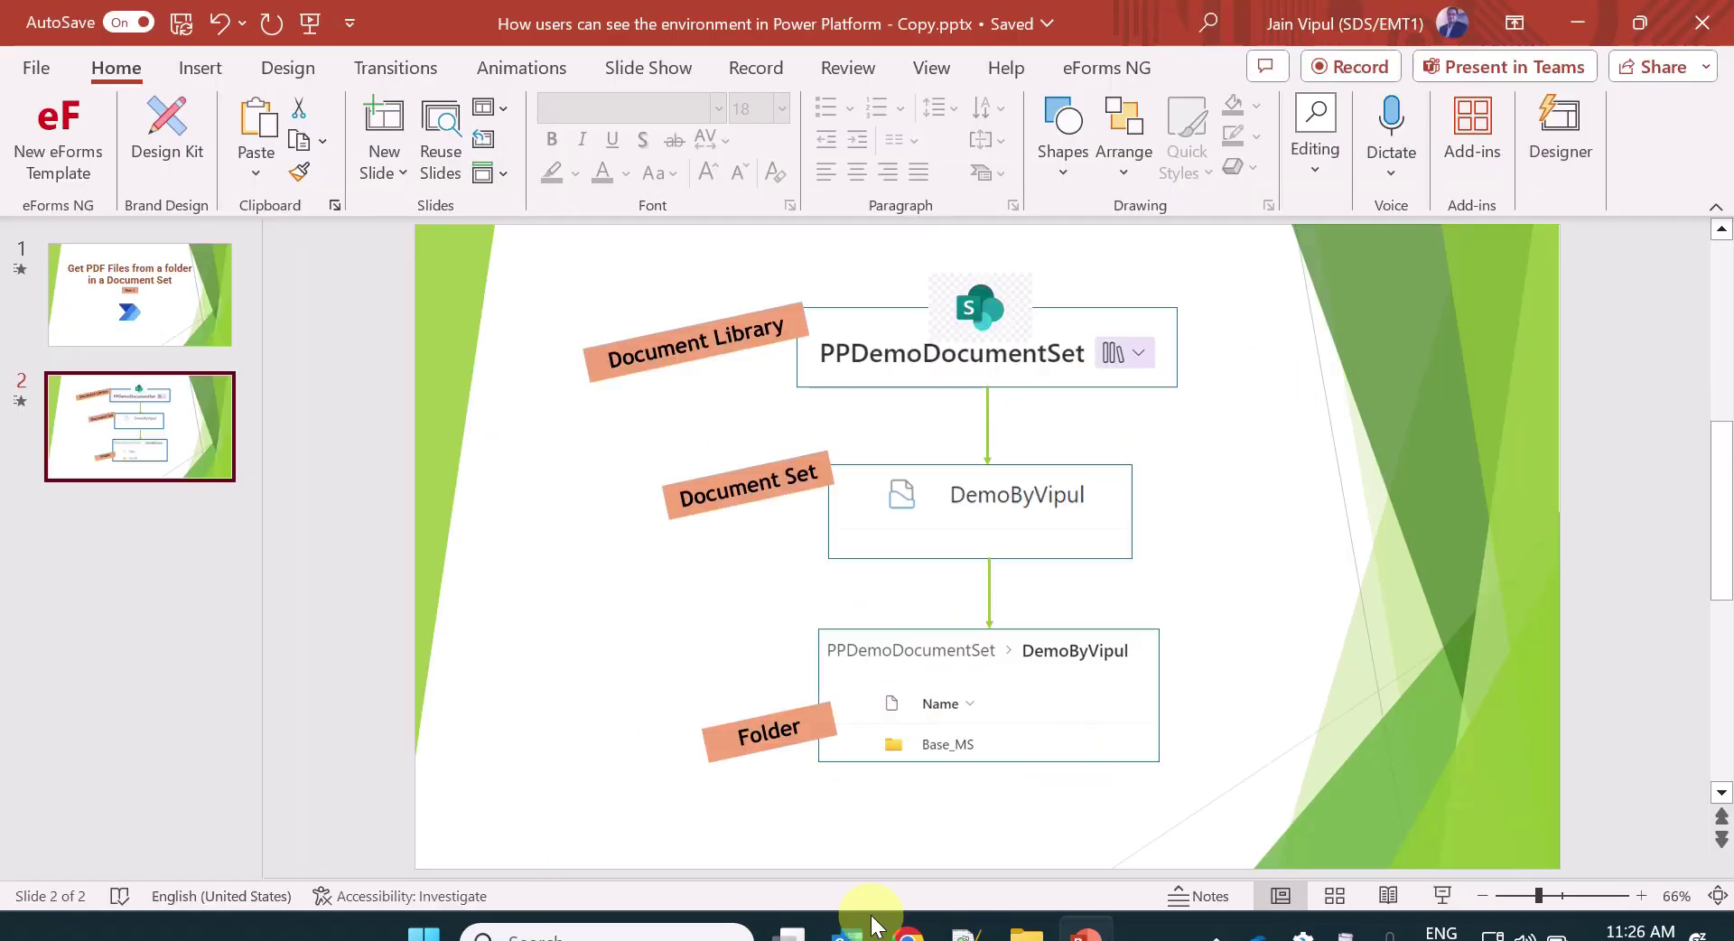
# Open the DemoByVipul document set in SharePoint and close its details pane.
pyautogui.moveTo(902, 932)
pyautogui.click(986, 838)
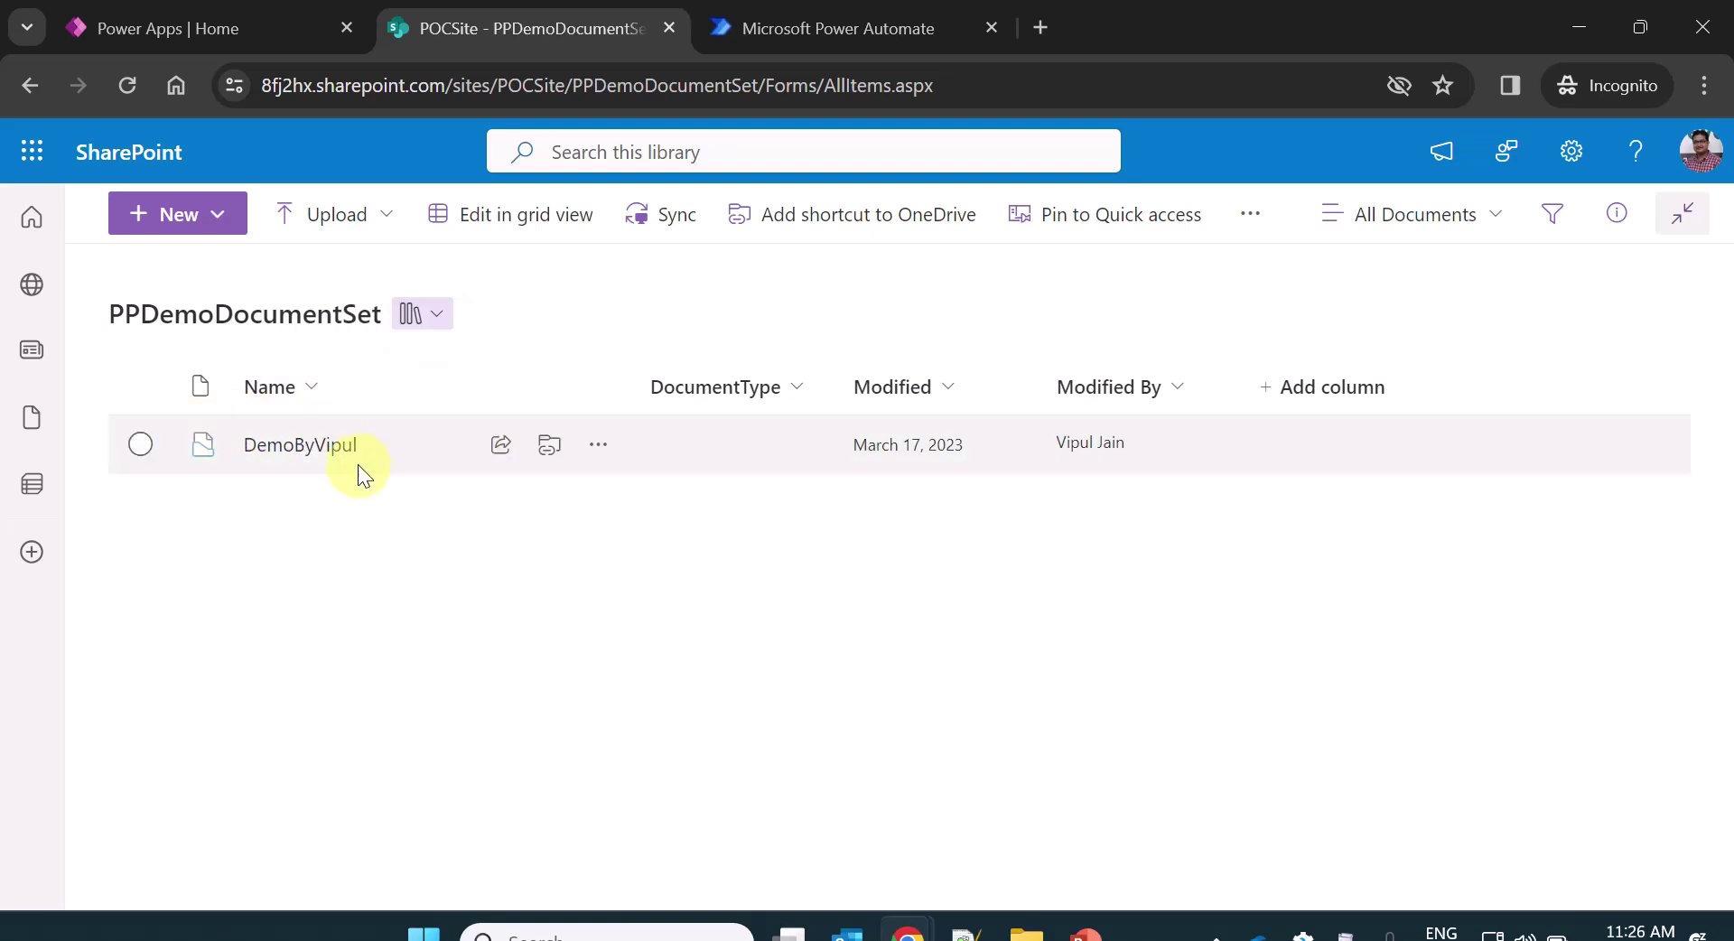
pyautogui.click(338, 449)
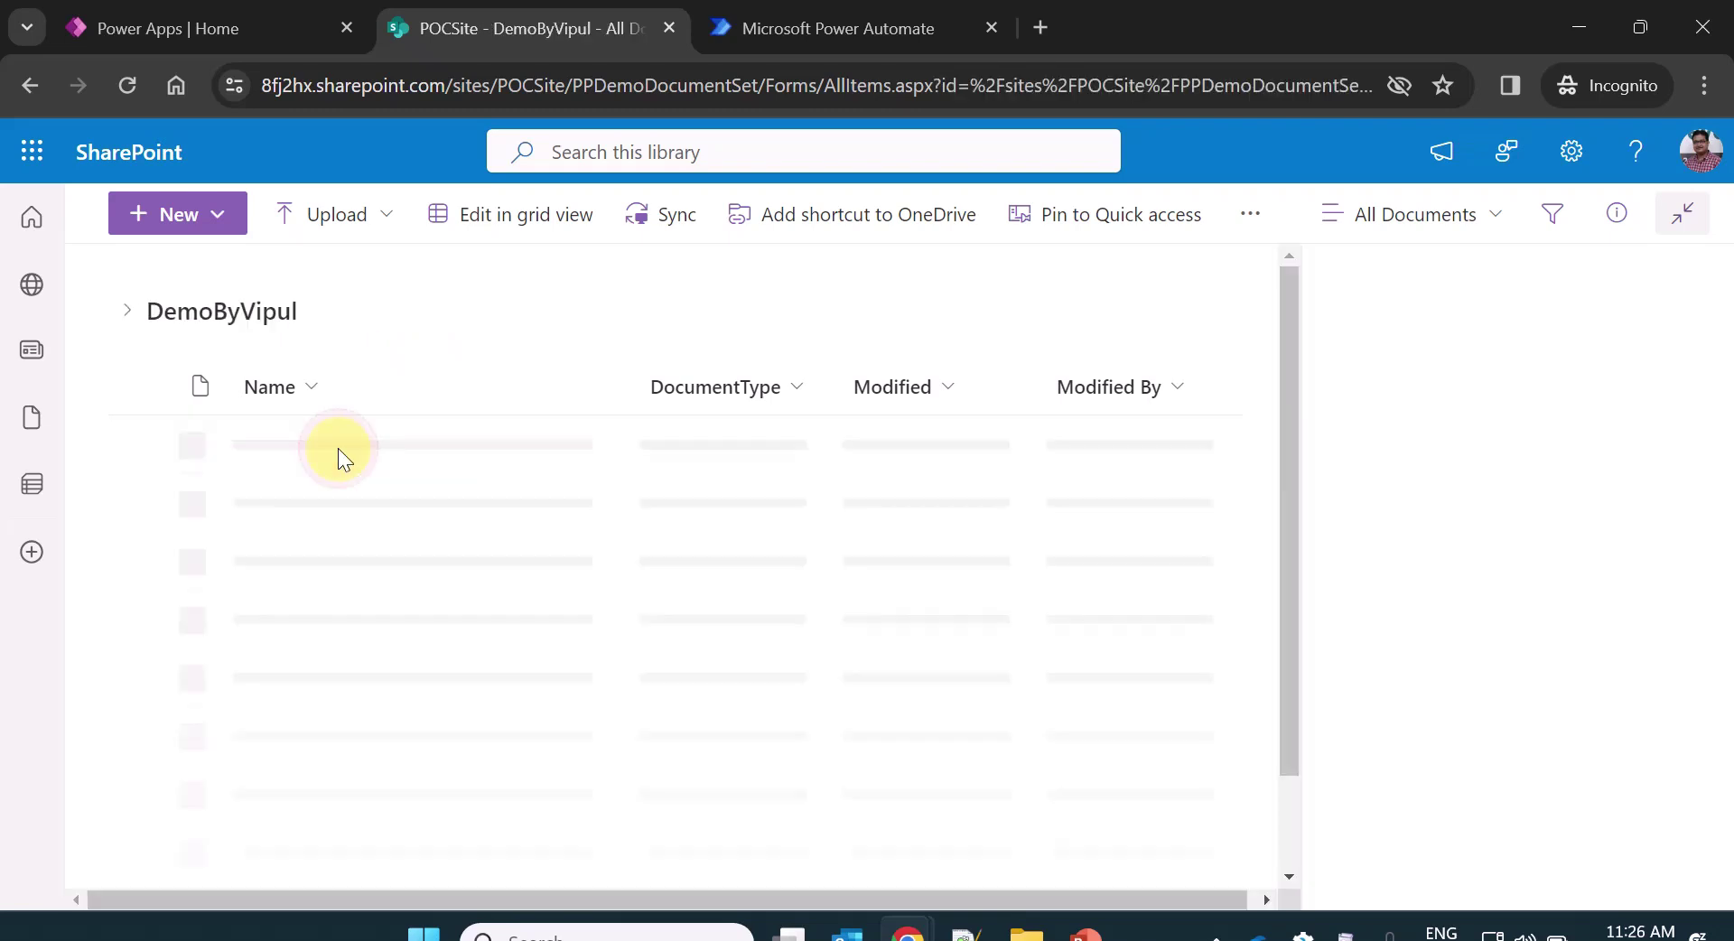
pyautogui.click(1616, 213)
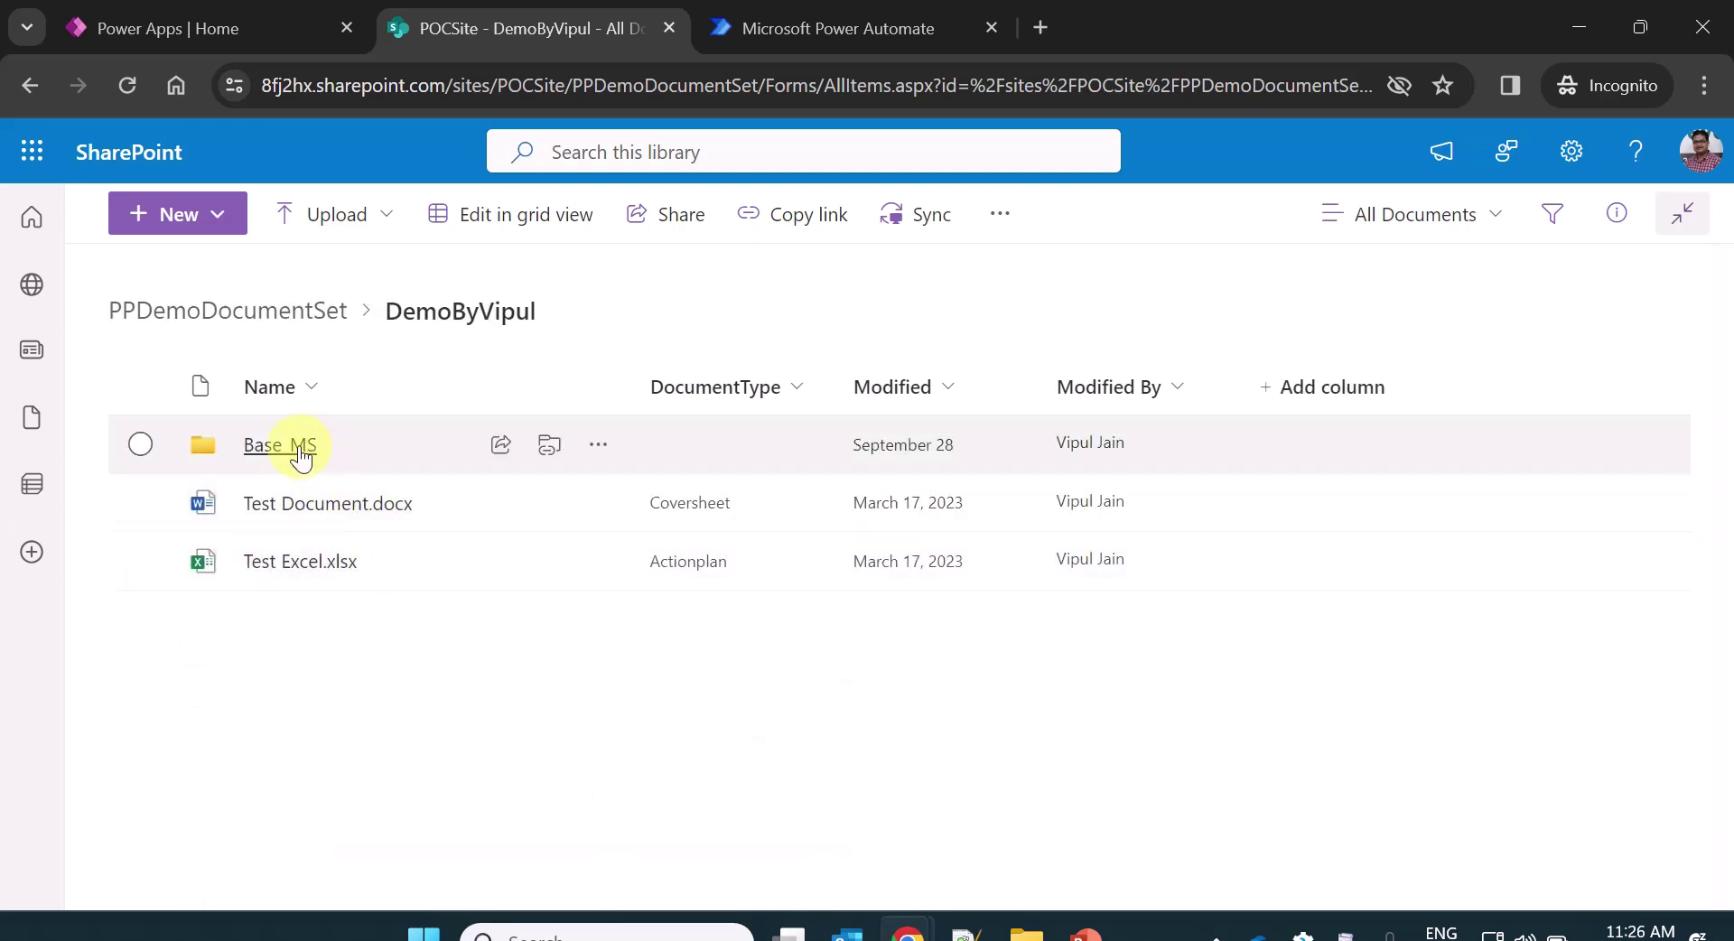
# Open Base_MS, select both PDF files including the test planner PDF, then go to the flow.
pyautogui.click(300, 446)
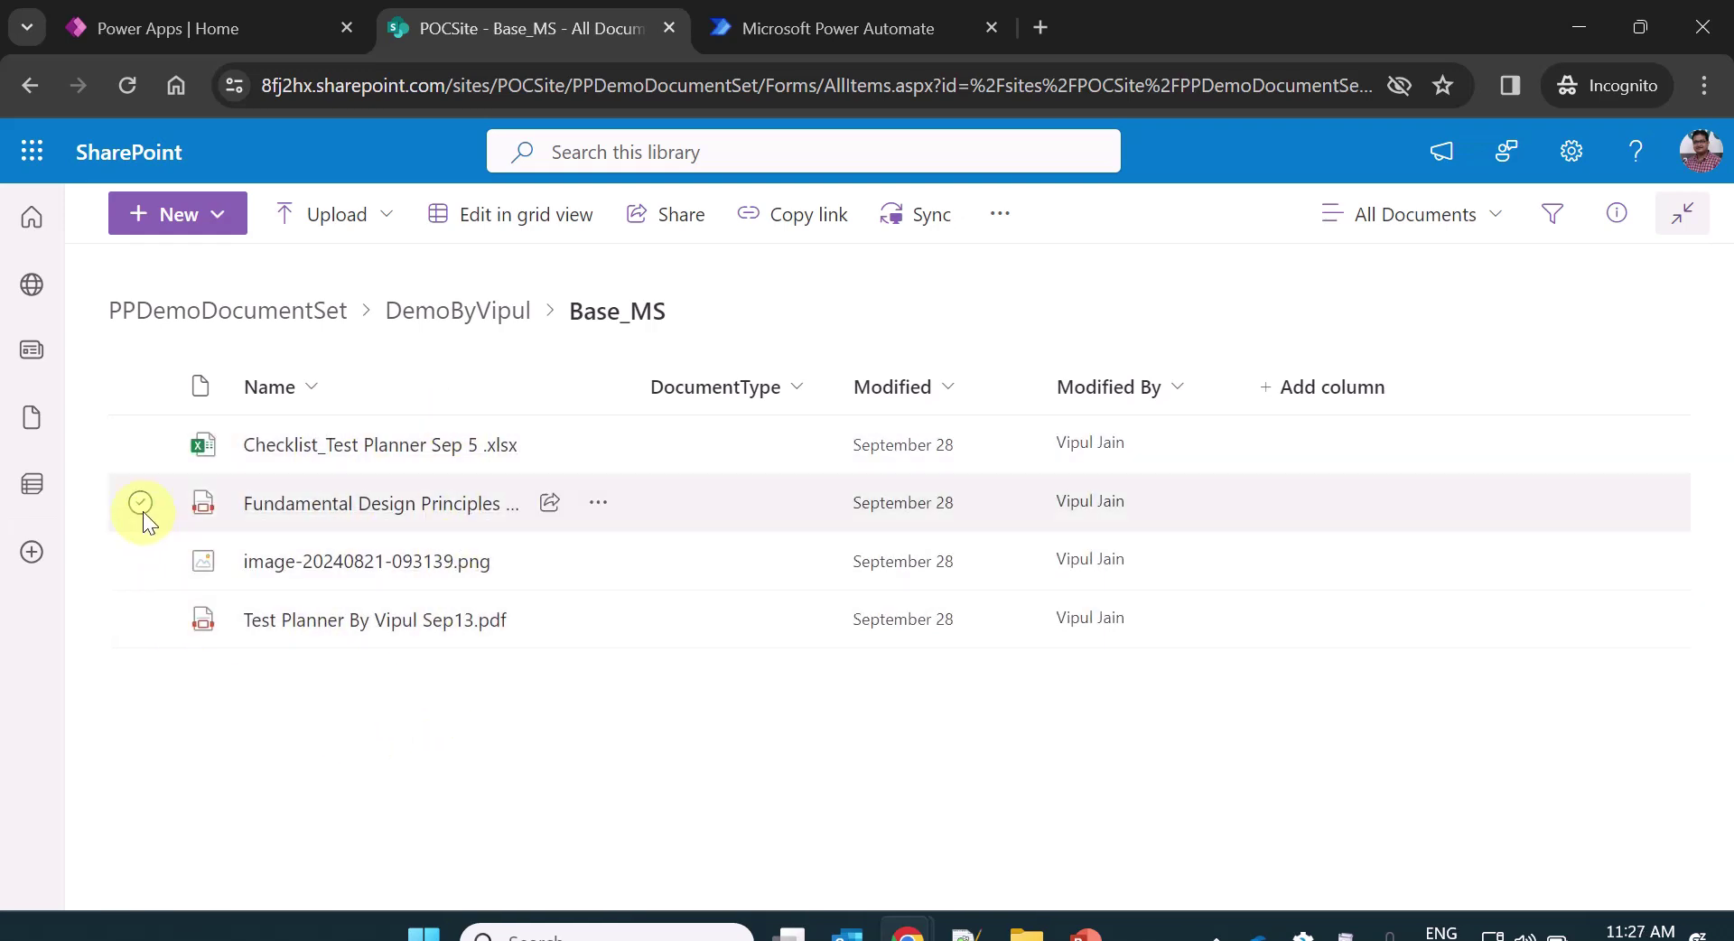
pyautogui.click(142, 506)
pyautogui.click(146, 622)
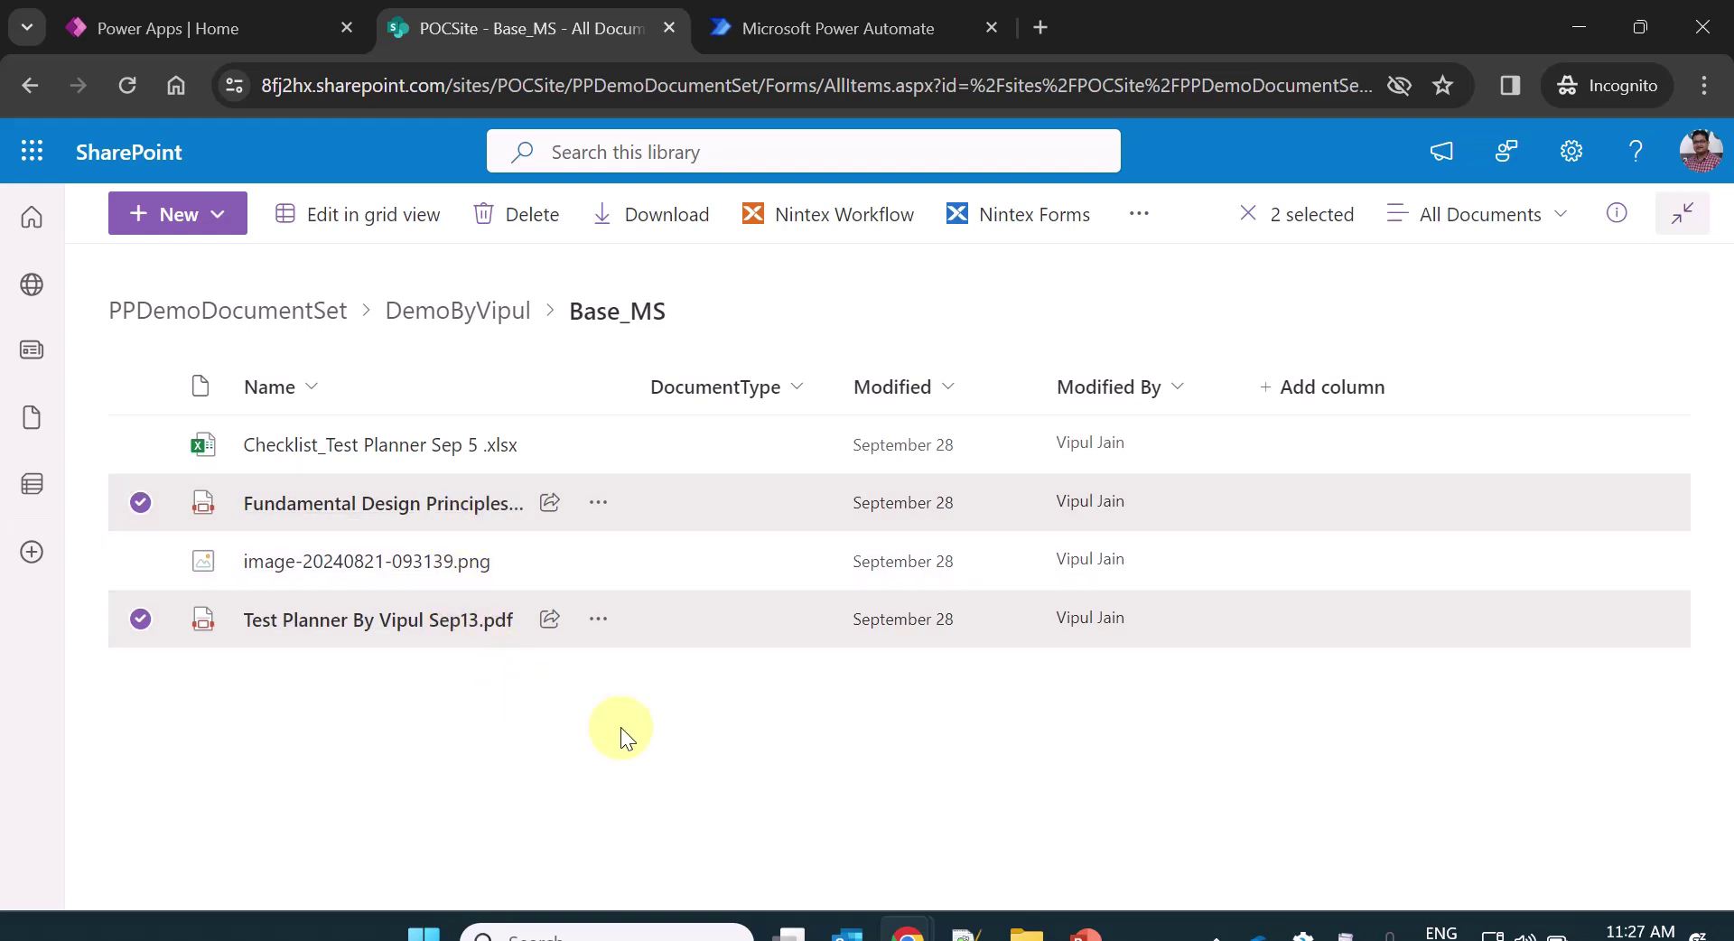
pyautogui.click(760, 31)
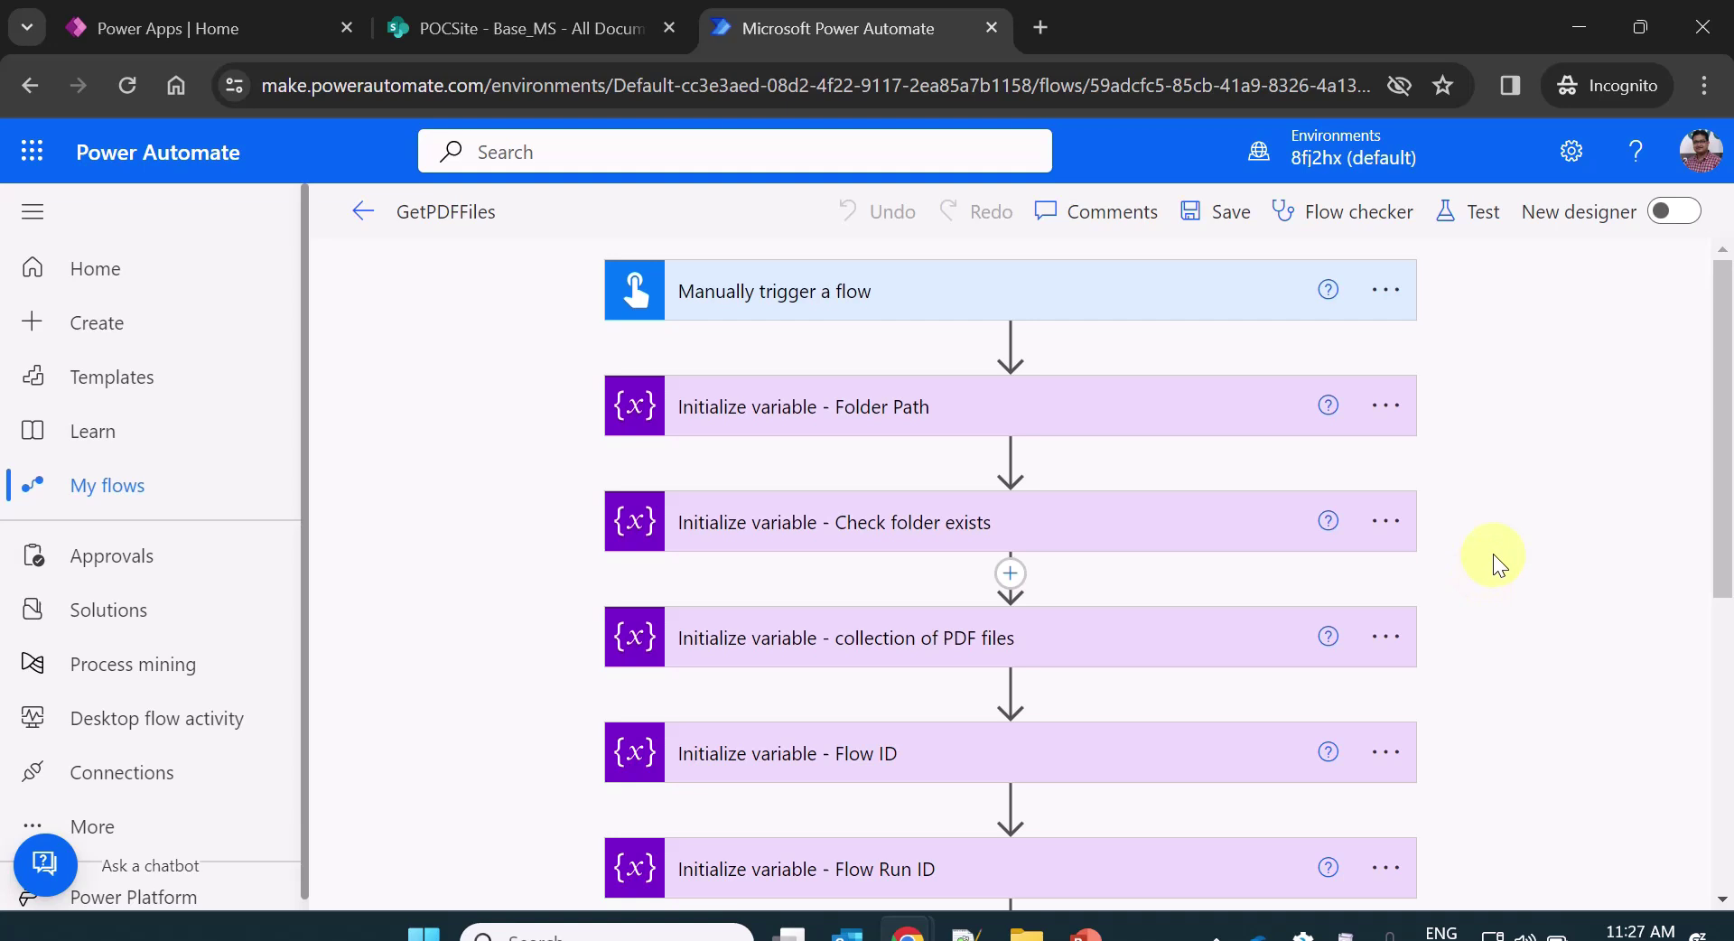
# Inspect the trigger, Folder Path set to PPDemoDocumentSet/DemoByVipul/Base_MS, and Boolean varFolderExists.
pyautogui.click(1203, 300)
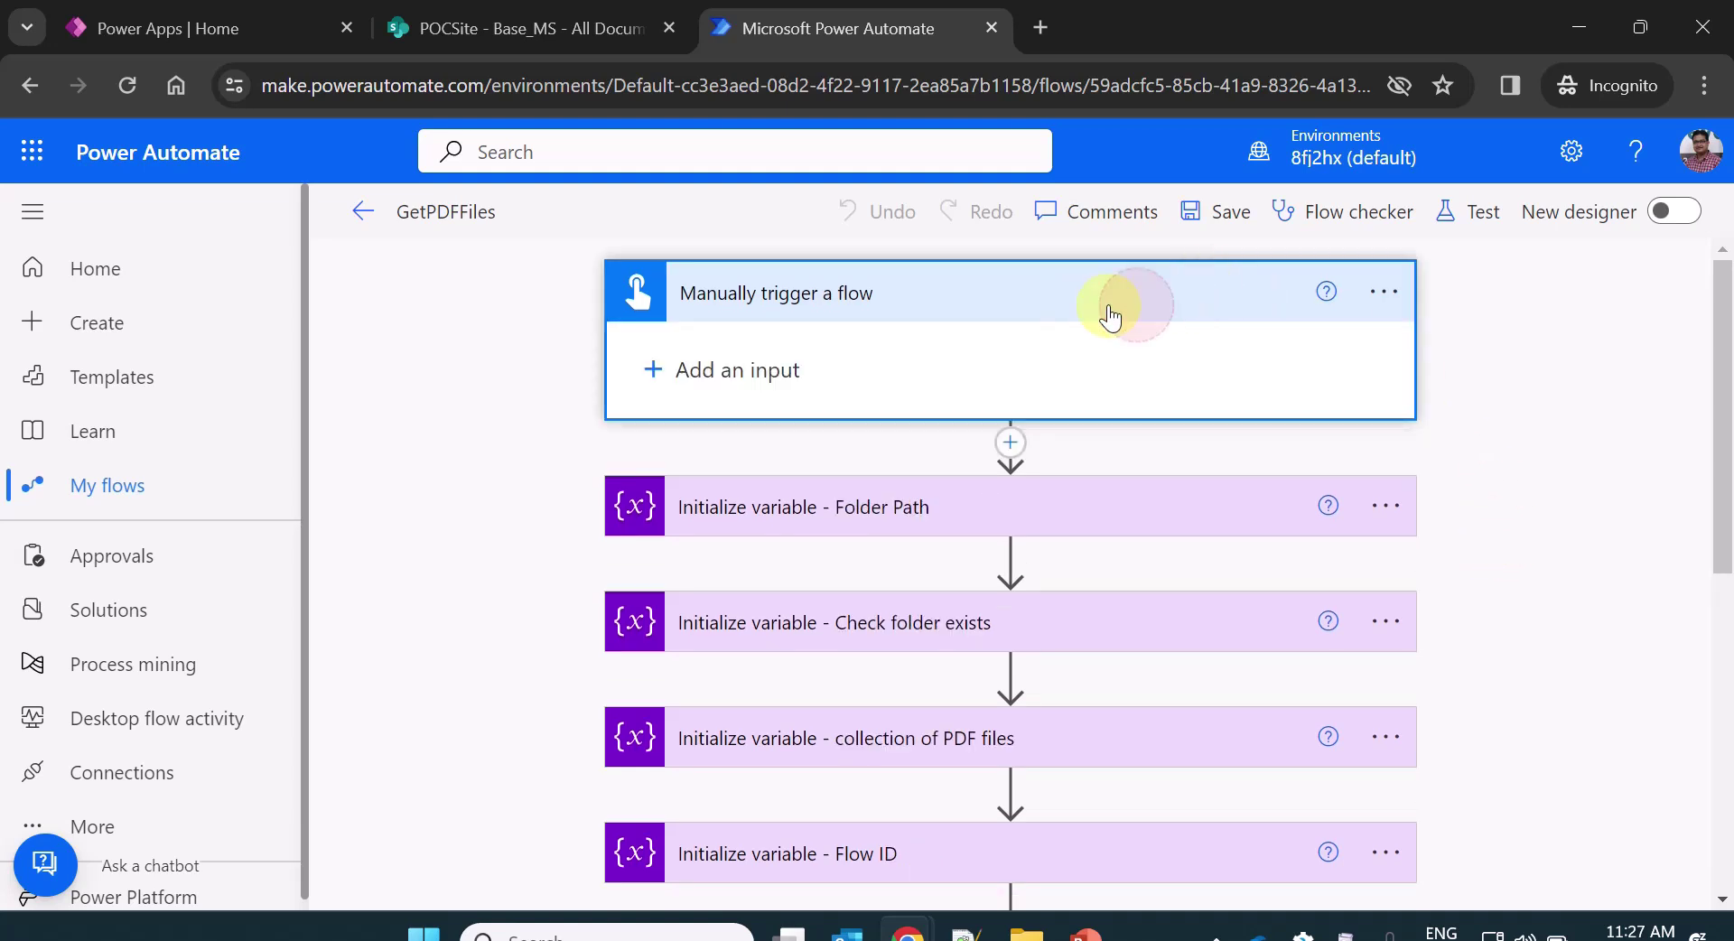
pyautogui.click(1119, 312)
pyautogui.click(1127, 421)
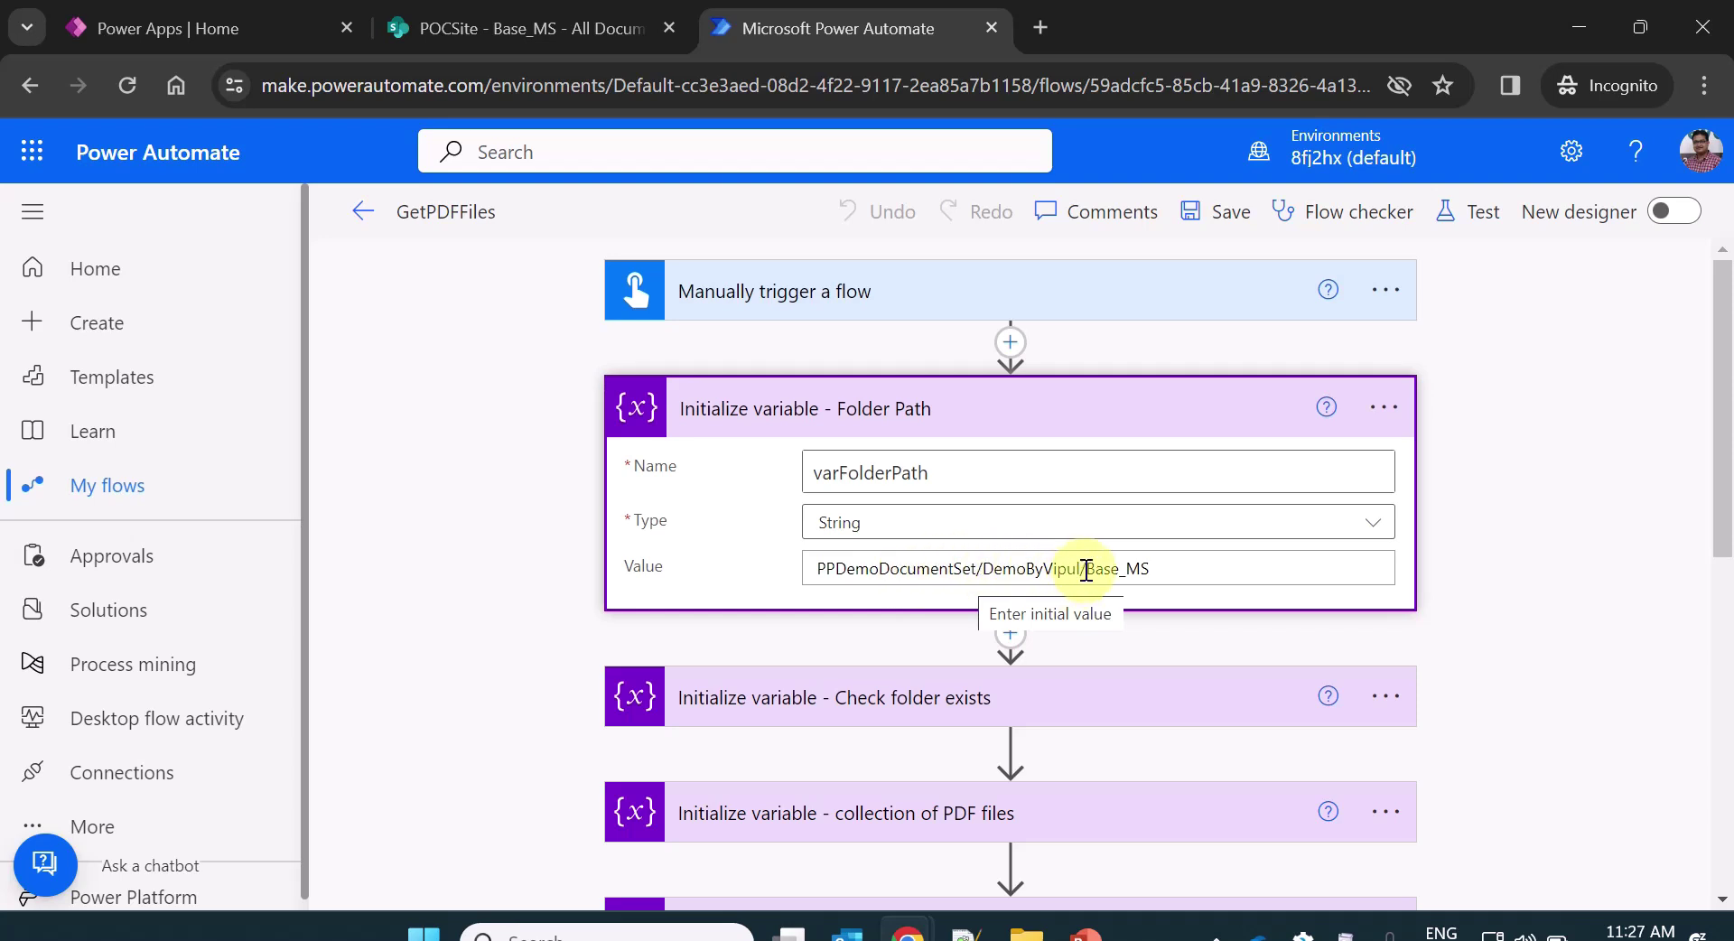
pyautogui.click(1211, 405)
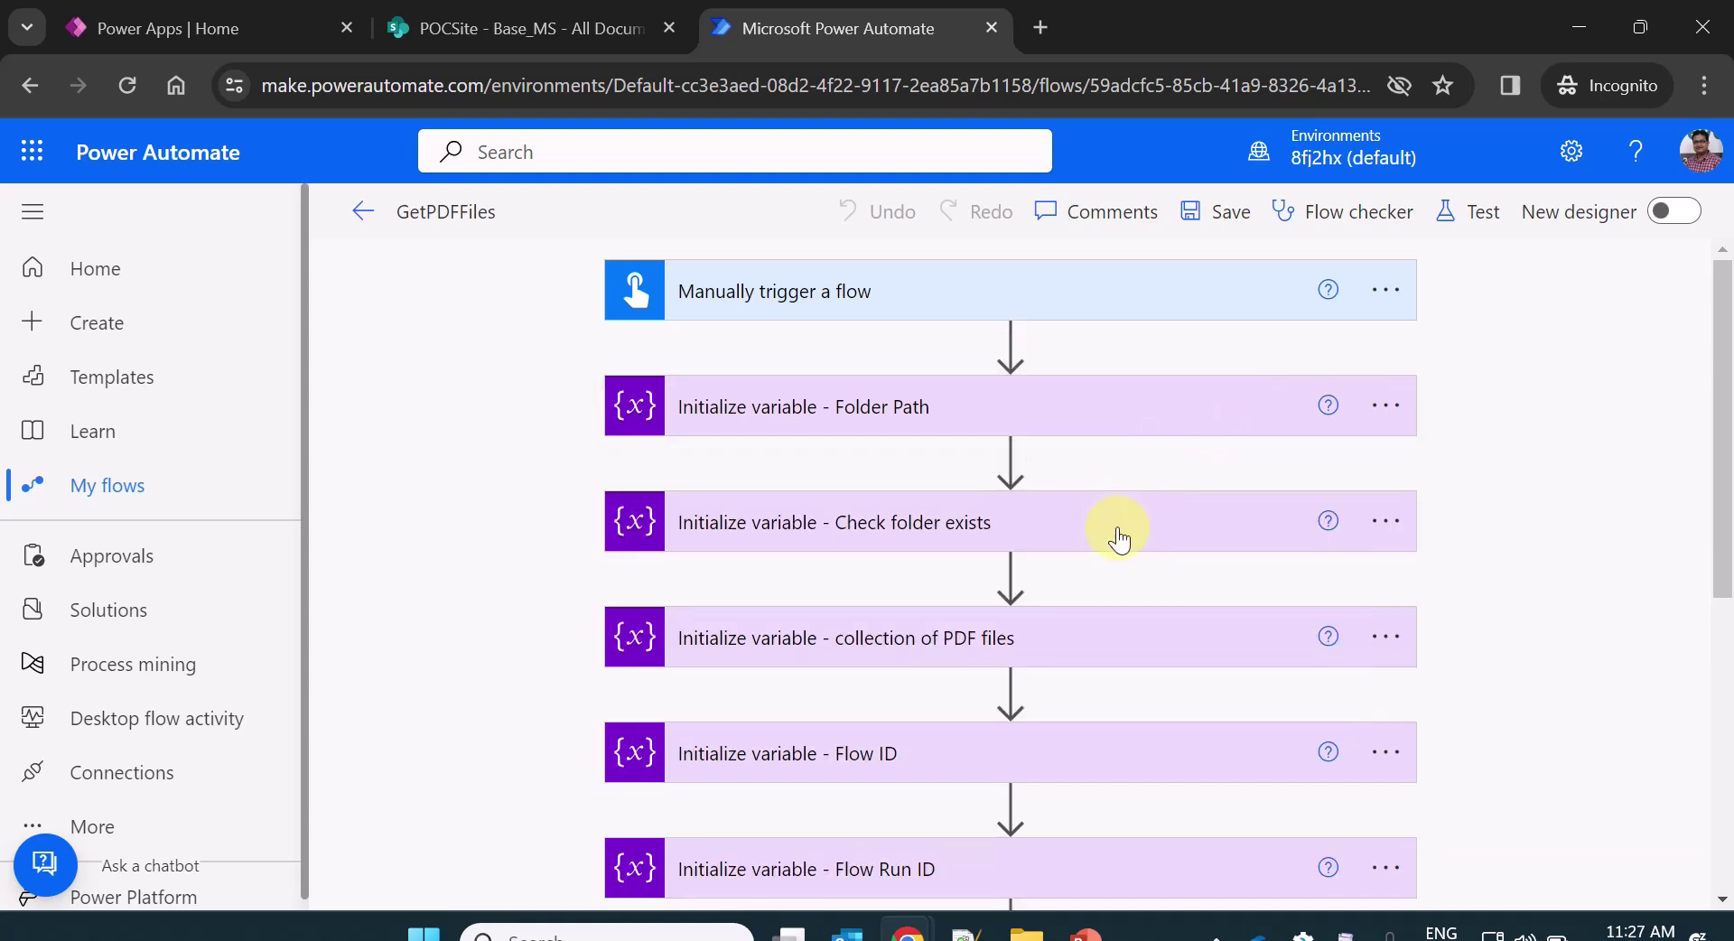
pyautogui.click(1116, 522)
pyautogui.scroll(-1, 1459, 608)
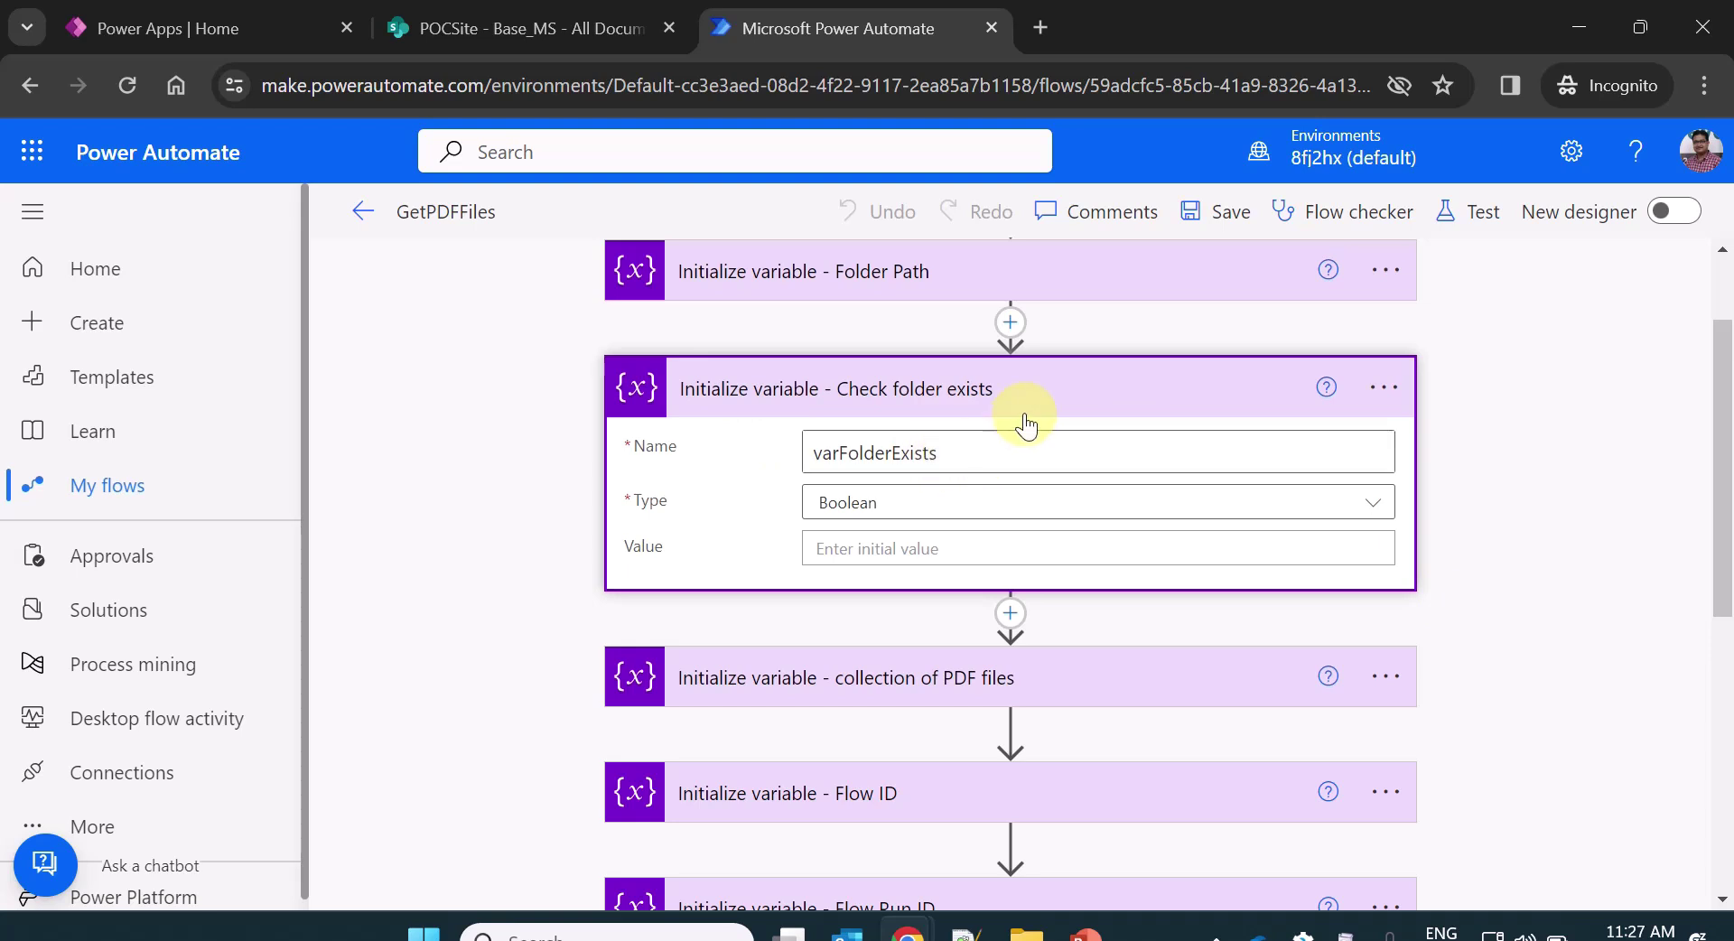
# Go back up to DemoByVipul in SharePoint, close its details pane, and return to GetPDFFiles.
pyautogui.click(545, 31)
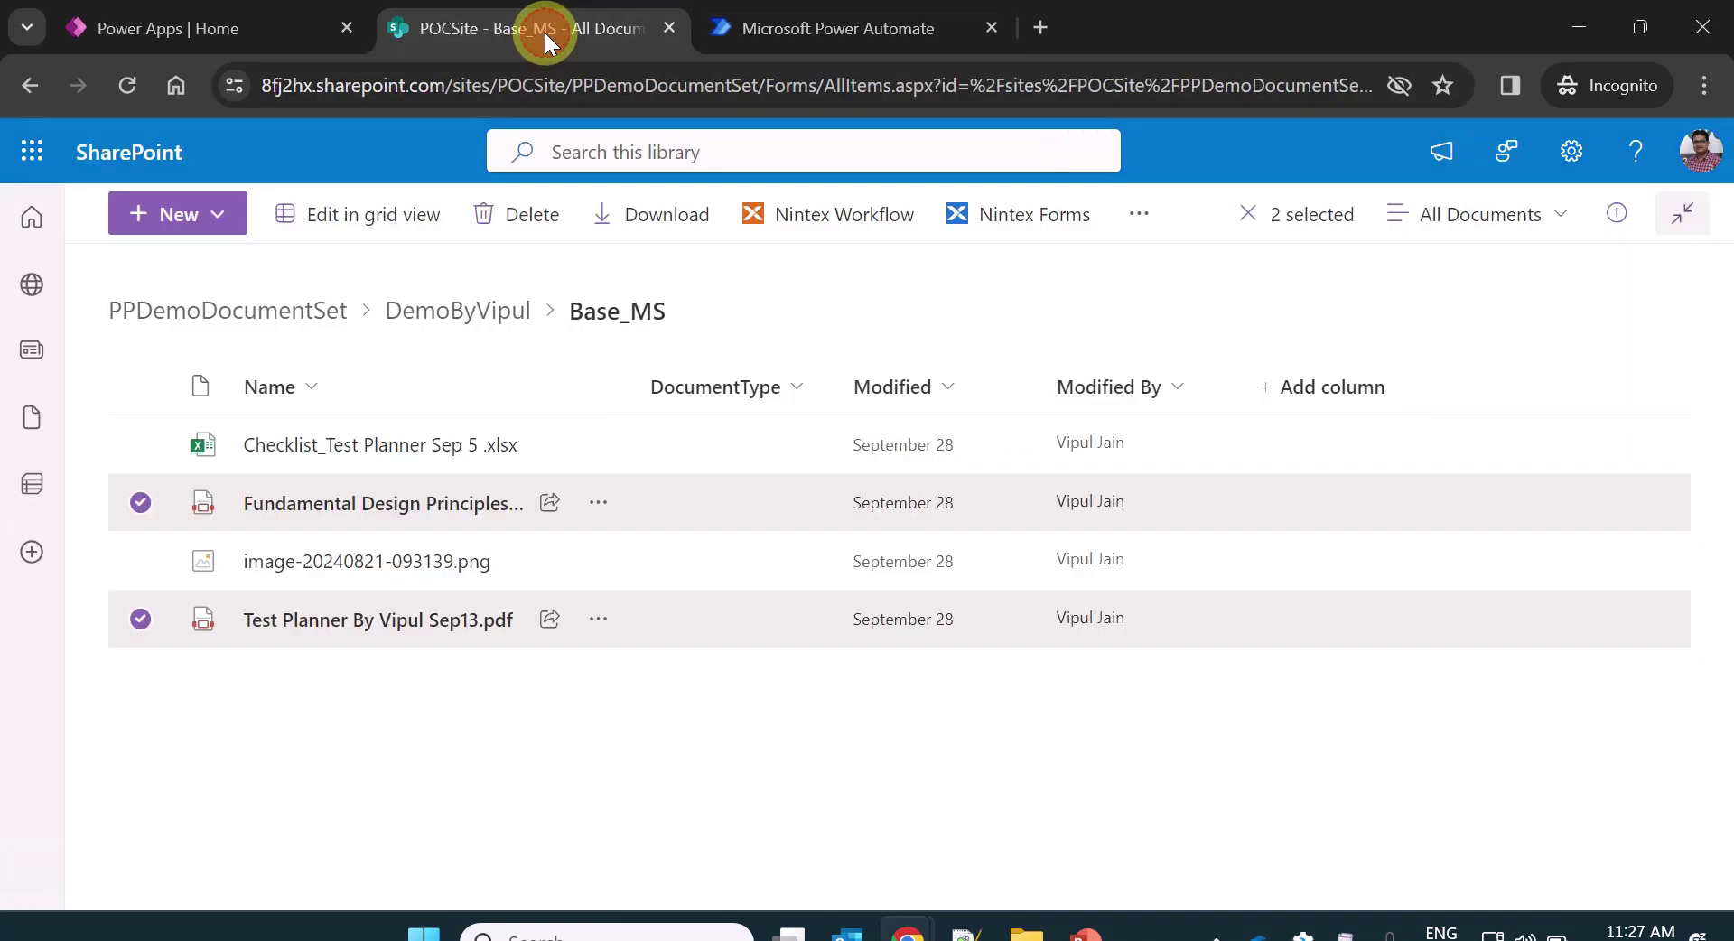
pyautogui.click(457, 310)
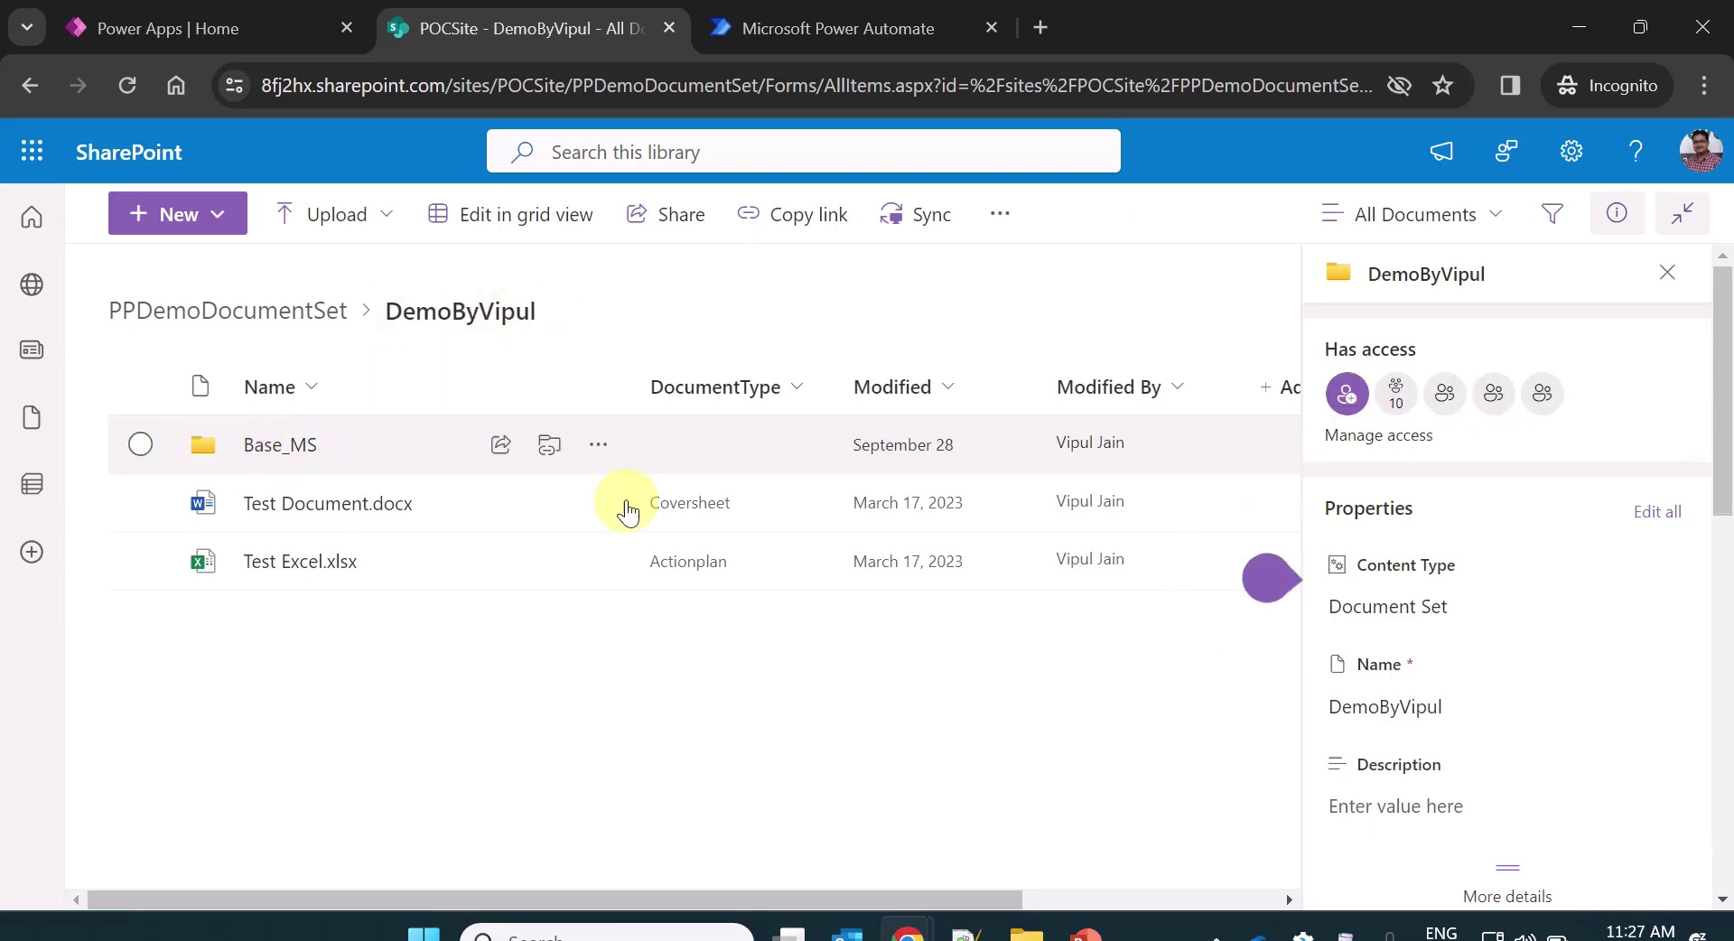
pyautogui.click(1616, 216)
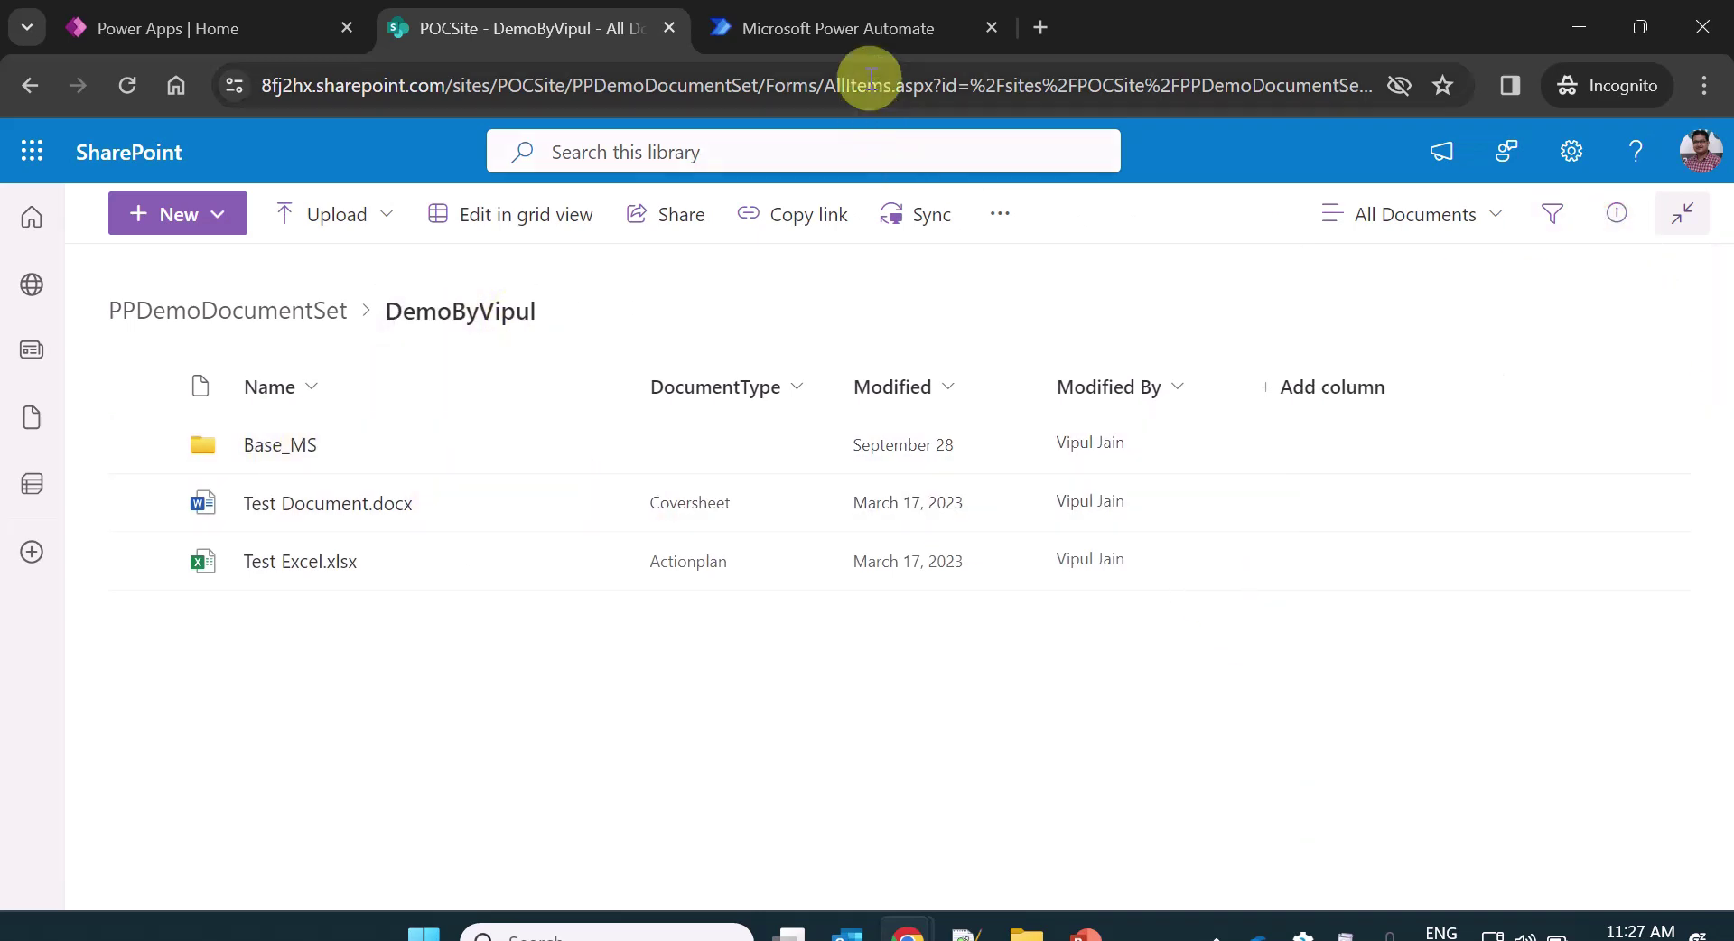
pyautogui.click(869, 31)
# Review the PDF files collection array, Flow ID and Flow Run ID variable settings.
pyautogui.scroll(-3, 1432, 632)
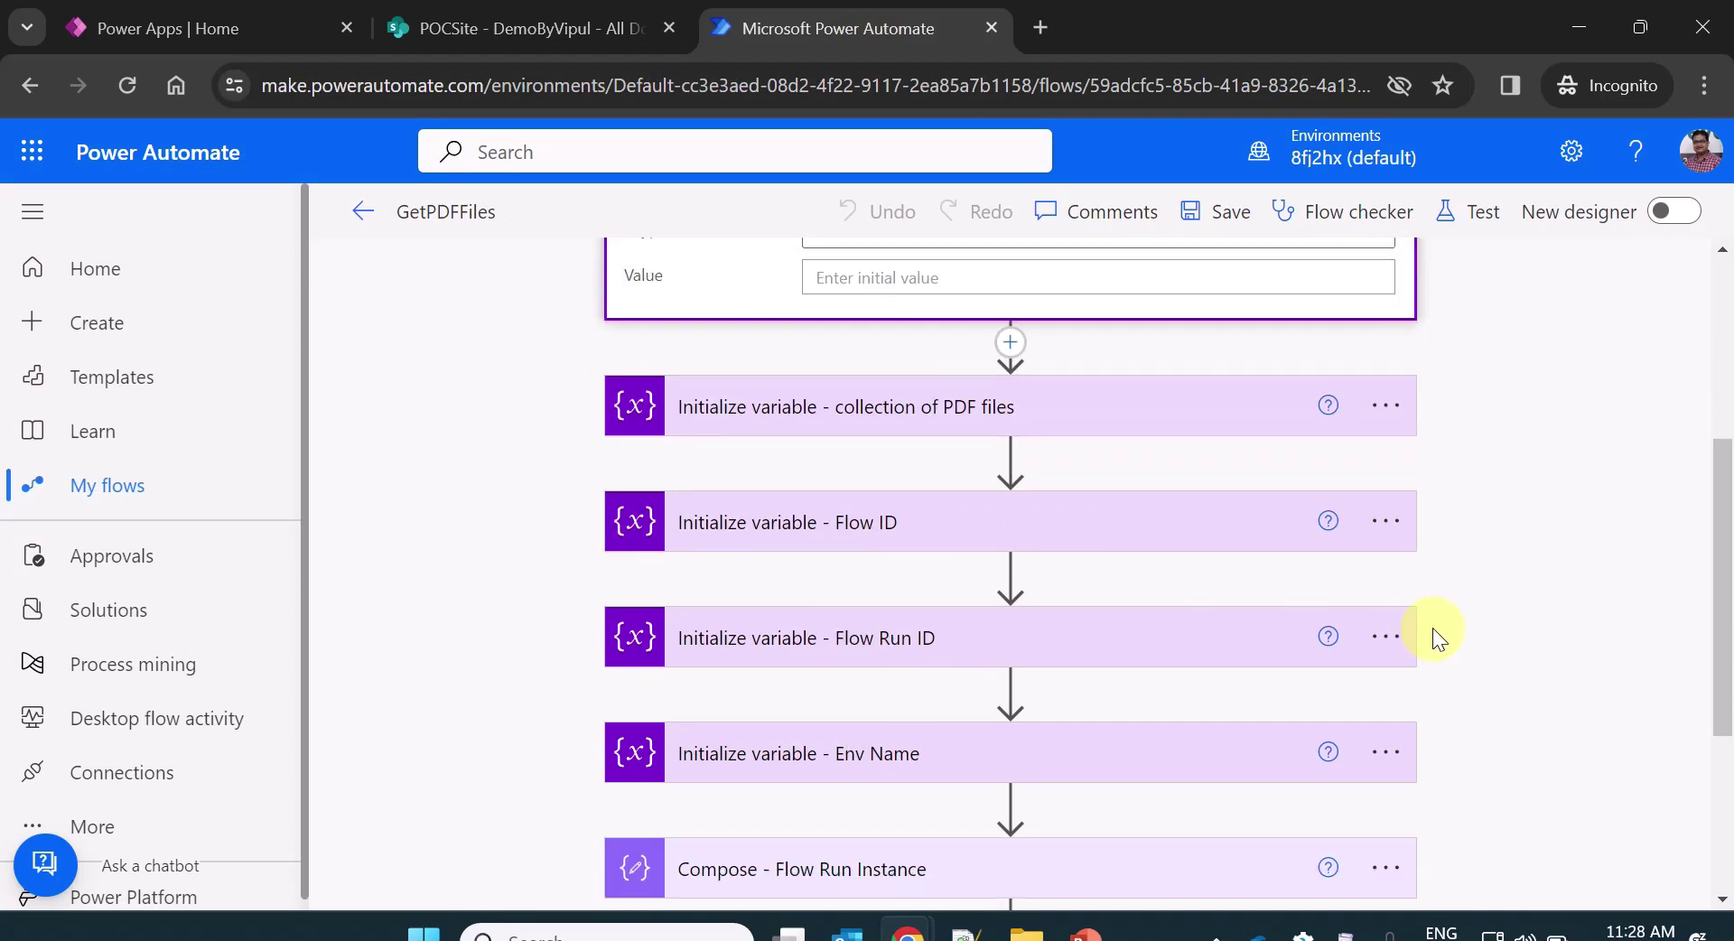
pyautogui.click(1154, 424)
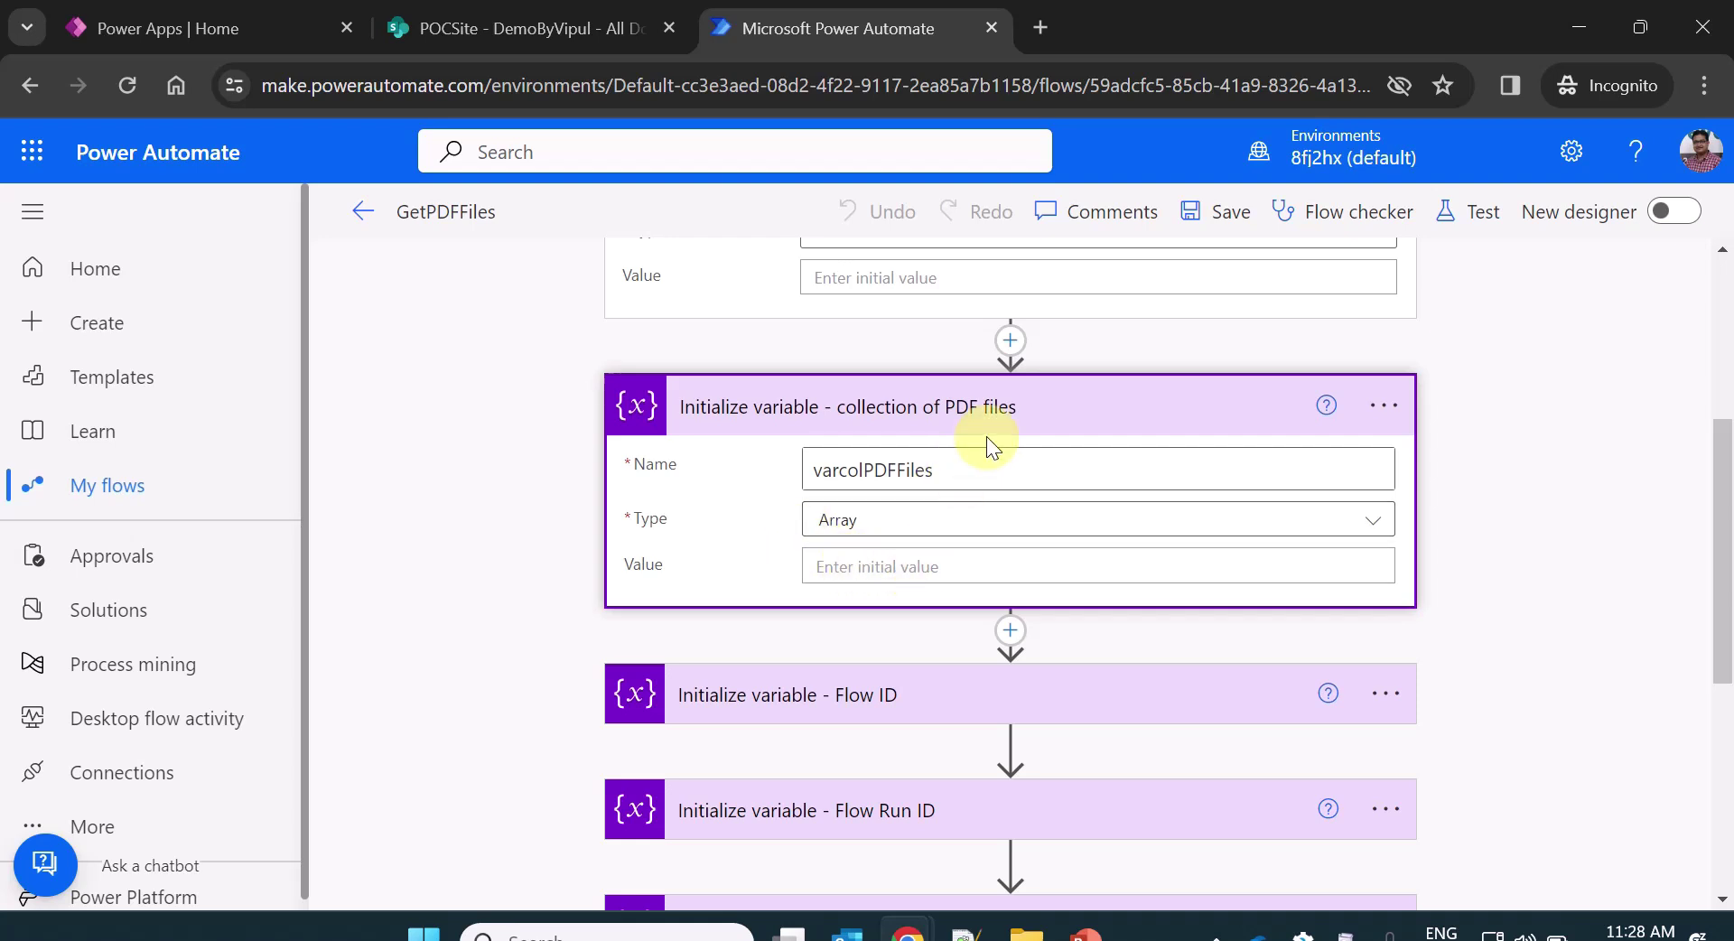
pyautogui.click(1072, 424)
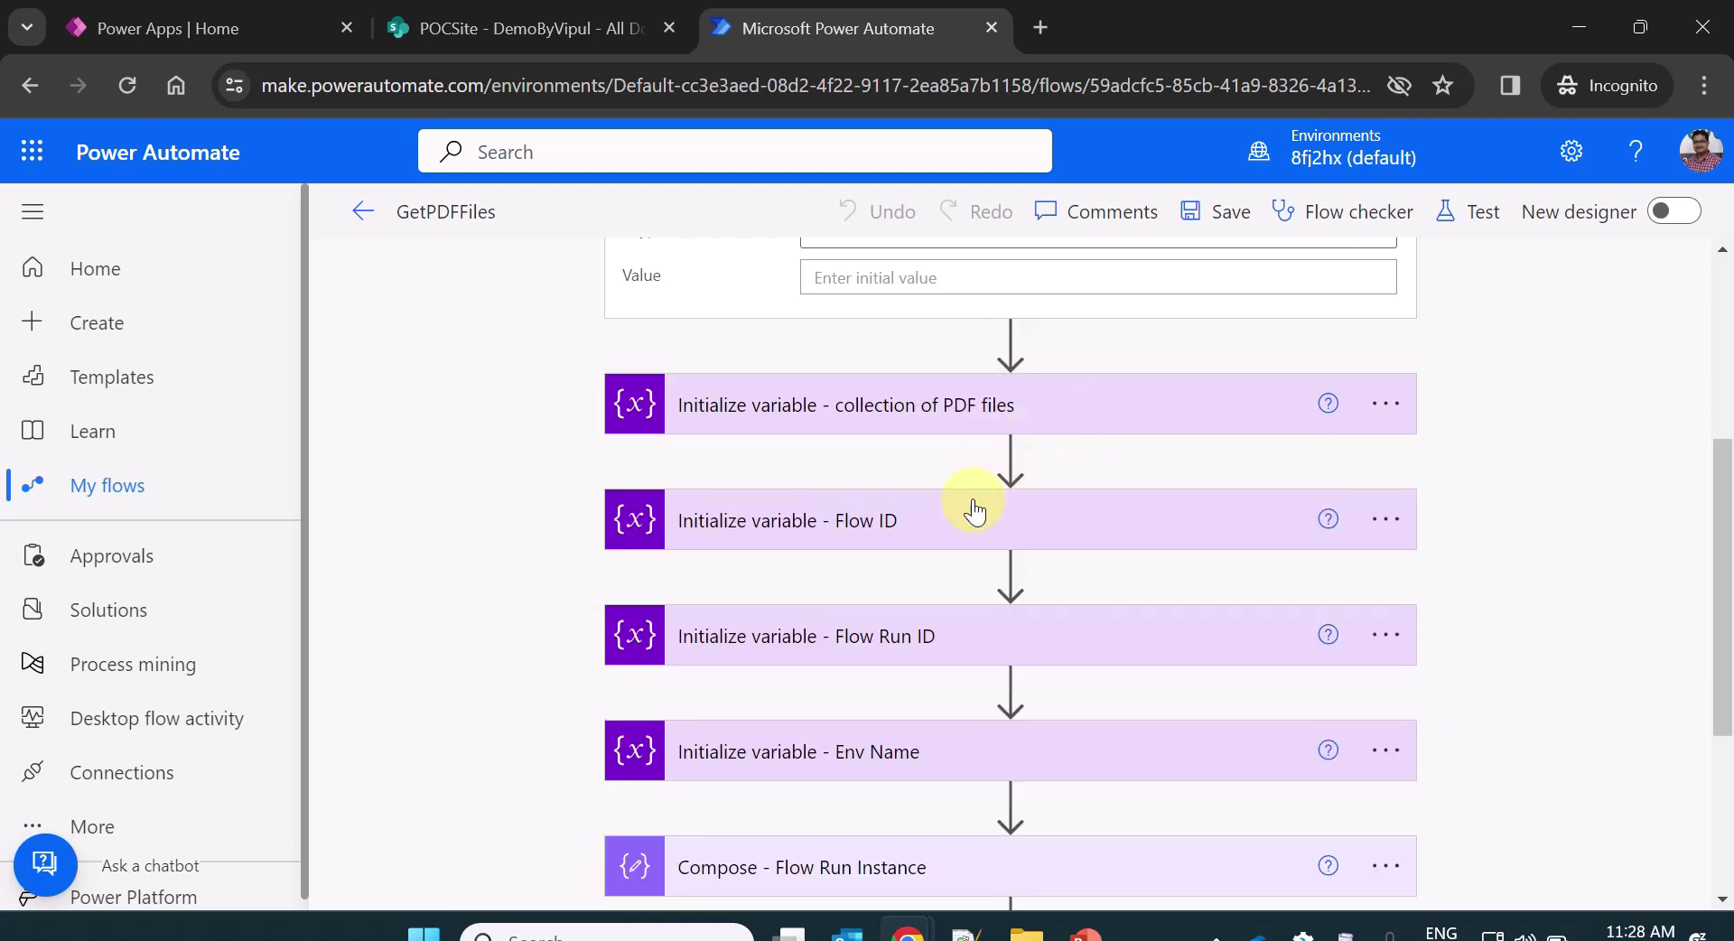
pyautogui.scroll(-2, 1016, 415)
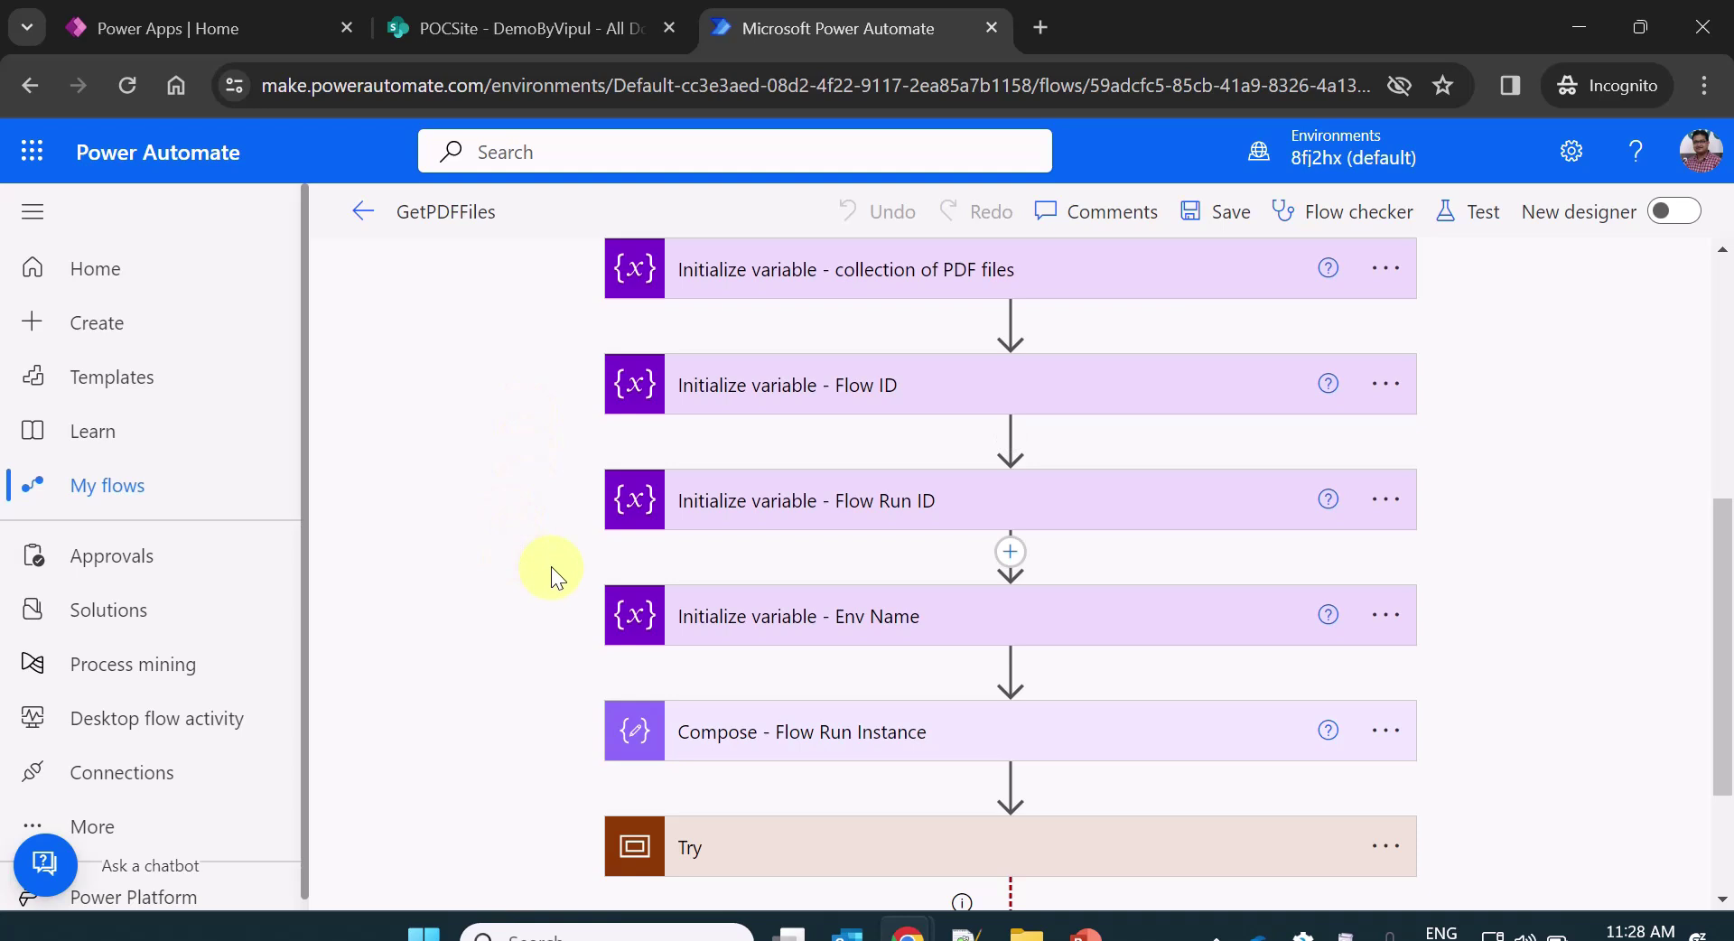
pyautogui.click(1224, 406)
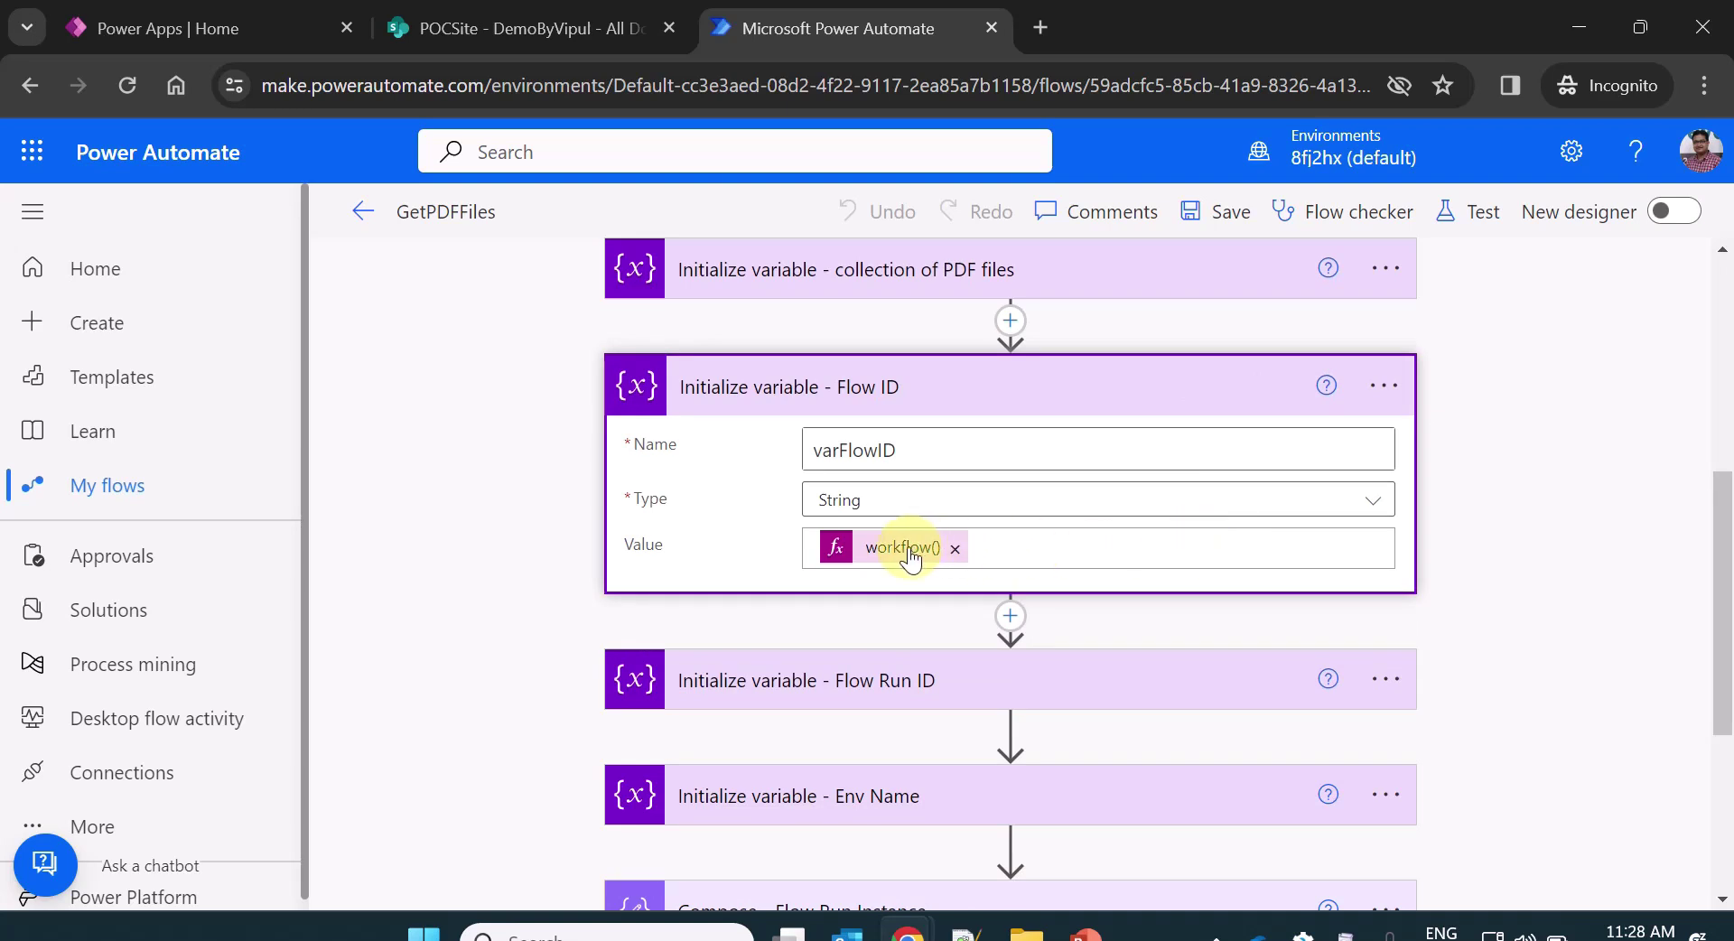
pyautogui.click(875, 684)
pyautogui.scroll(-3, 832, 609)
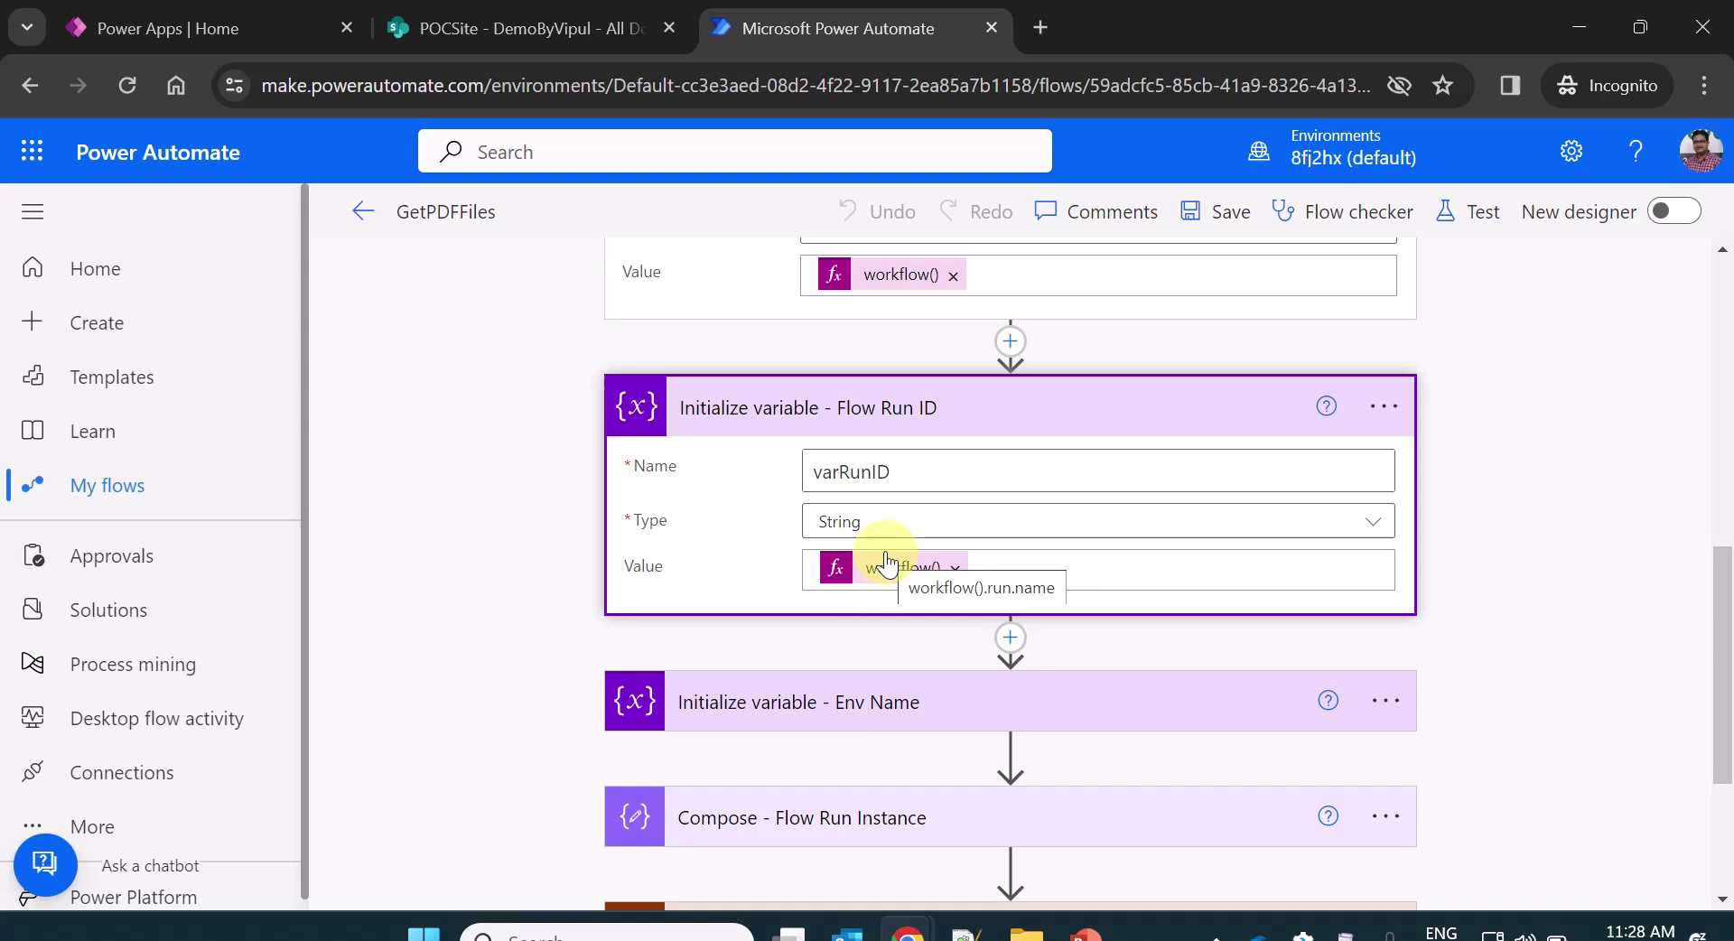
# Review the Env Name variable and the Compose - Flow Run Instance run URL expression.
pyautogui.scroll(-2, 882, 578)
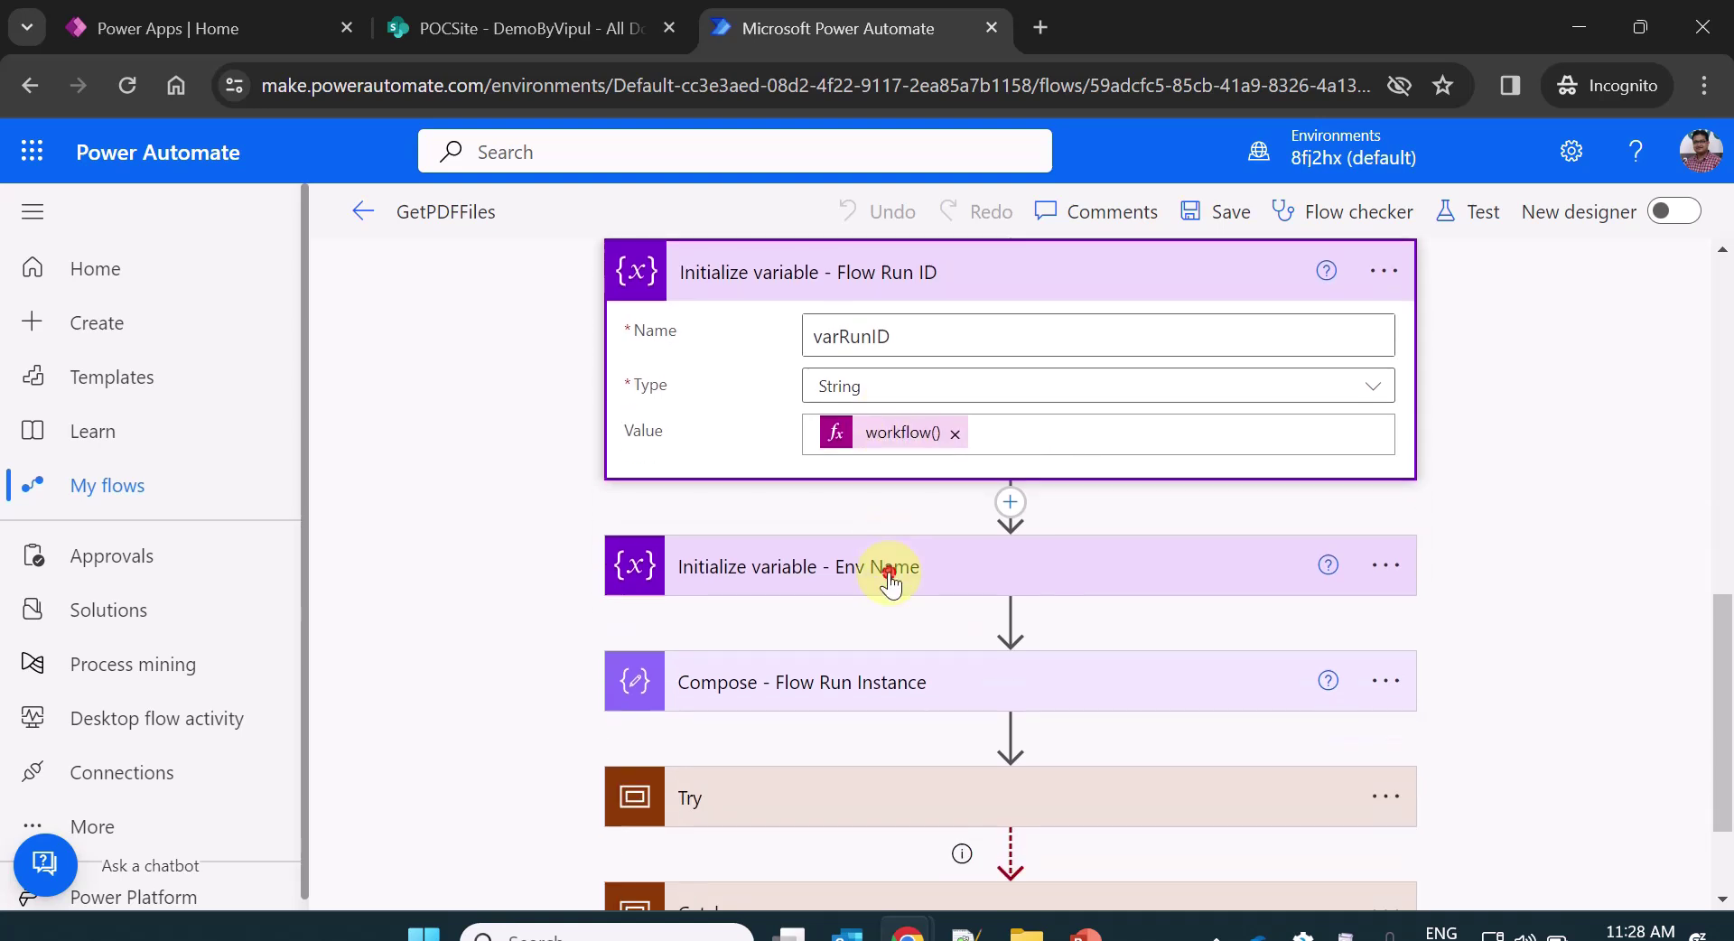
pyautogui.click(882, 569)
pyautogui.scroll(-2, 880, 596)
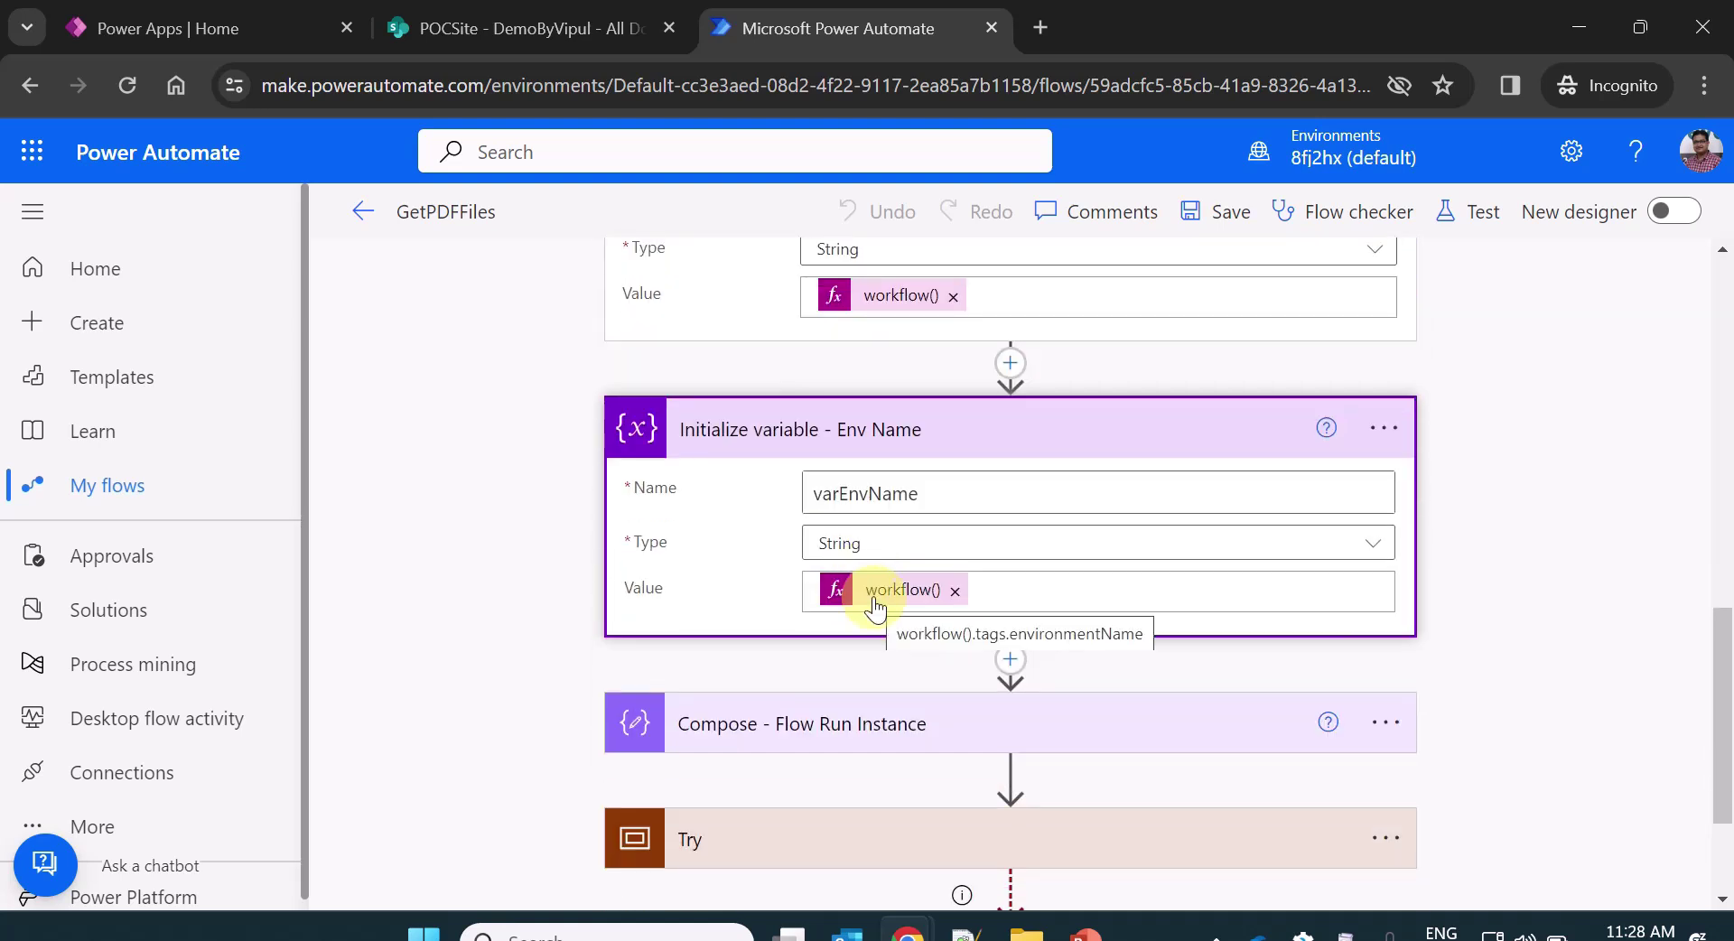
pyautogui.scroll(-2, 874, 607)
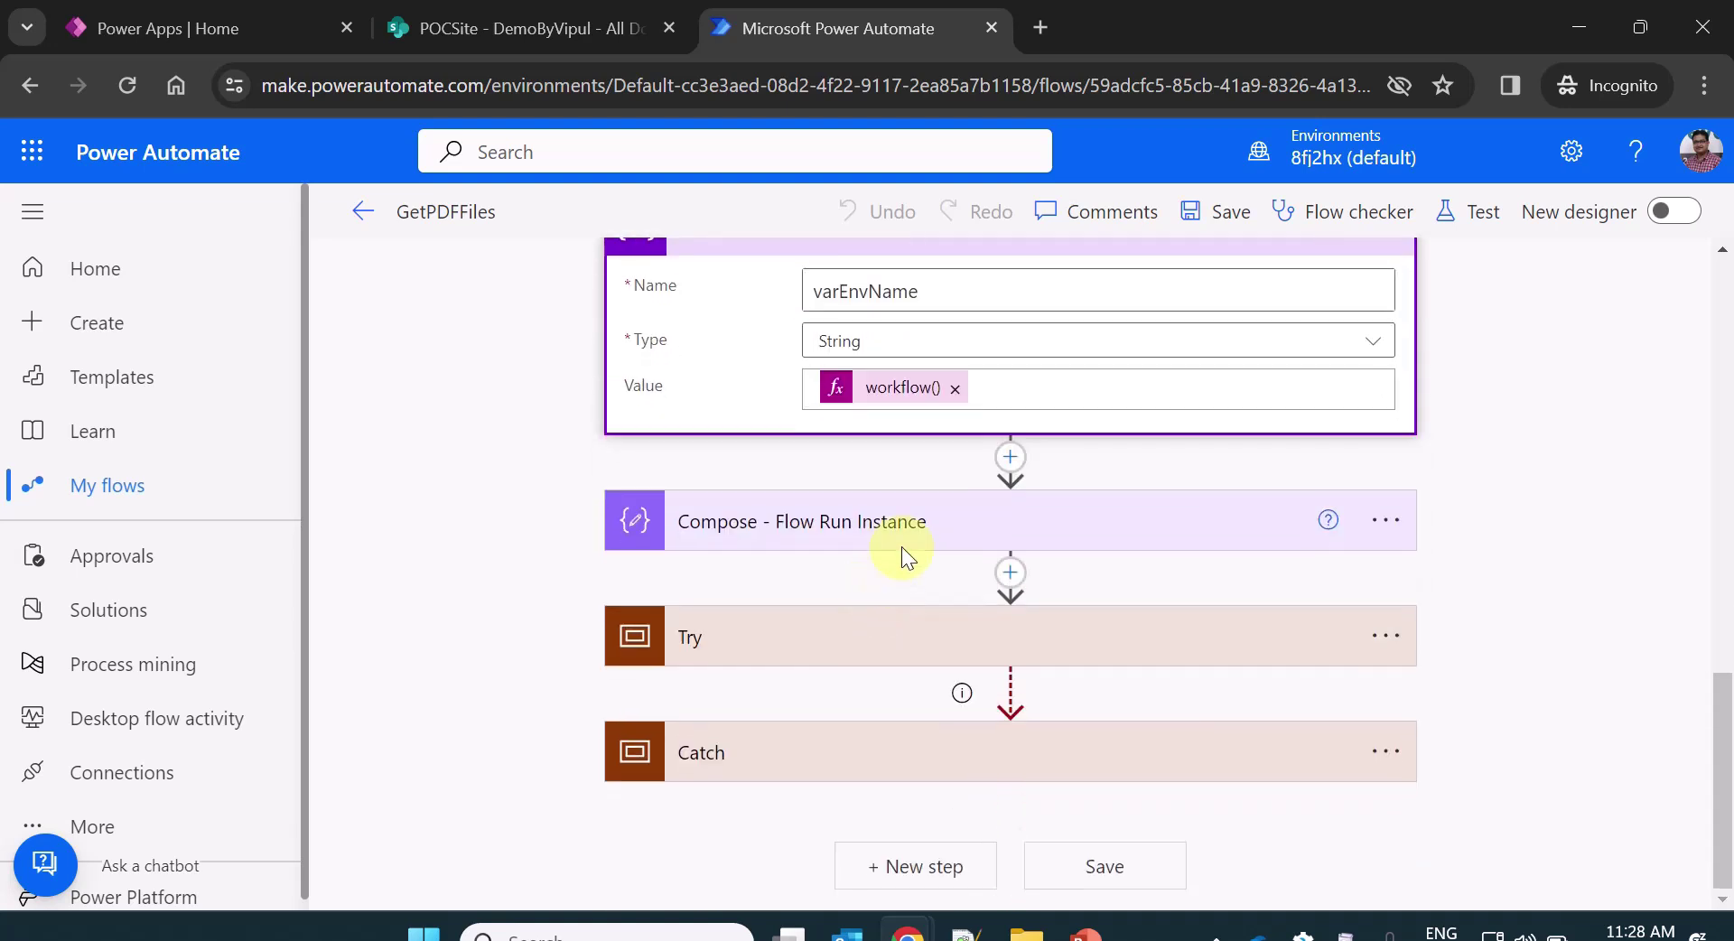
pyautogui.click(898, 552)
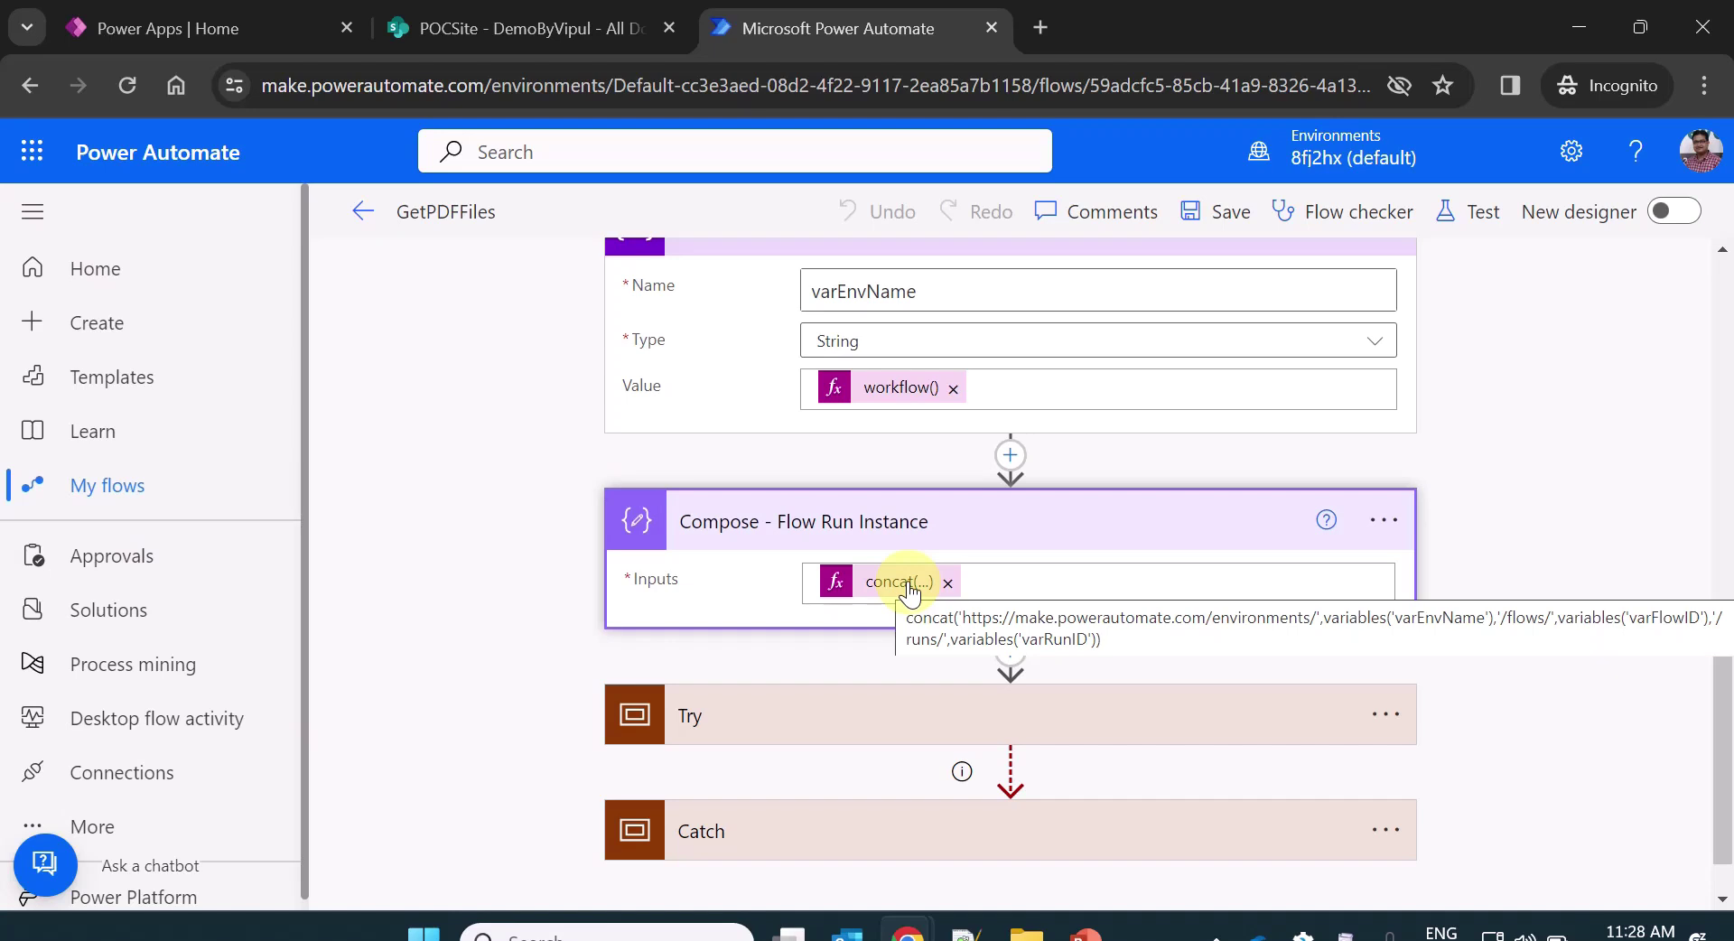
pyautogui.scroll(-1, 910, 592)
# Expand the Try scope and inspect its SharePoint HTTP request settings.
pyautogui.click(885, 643)
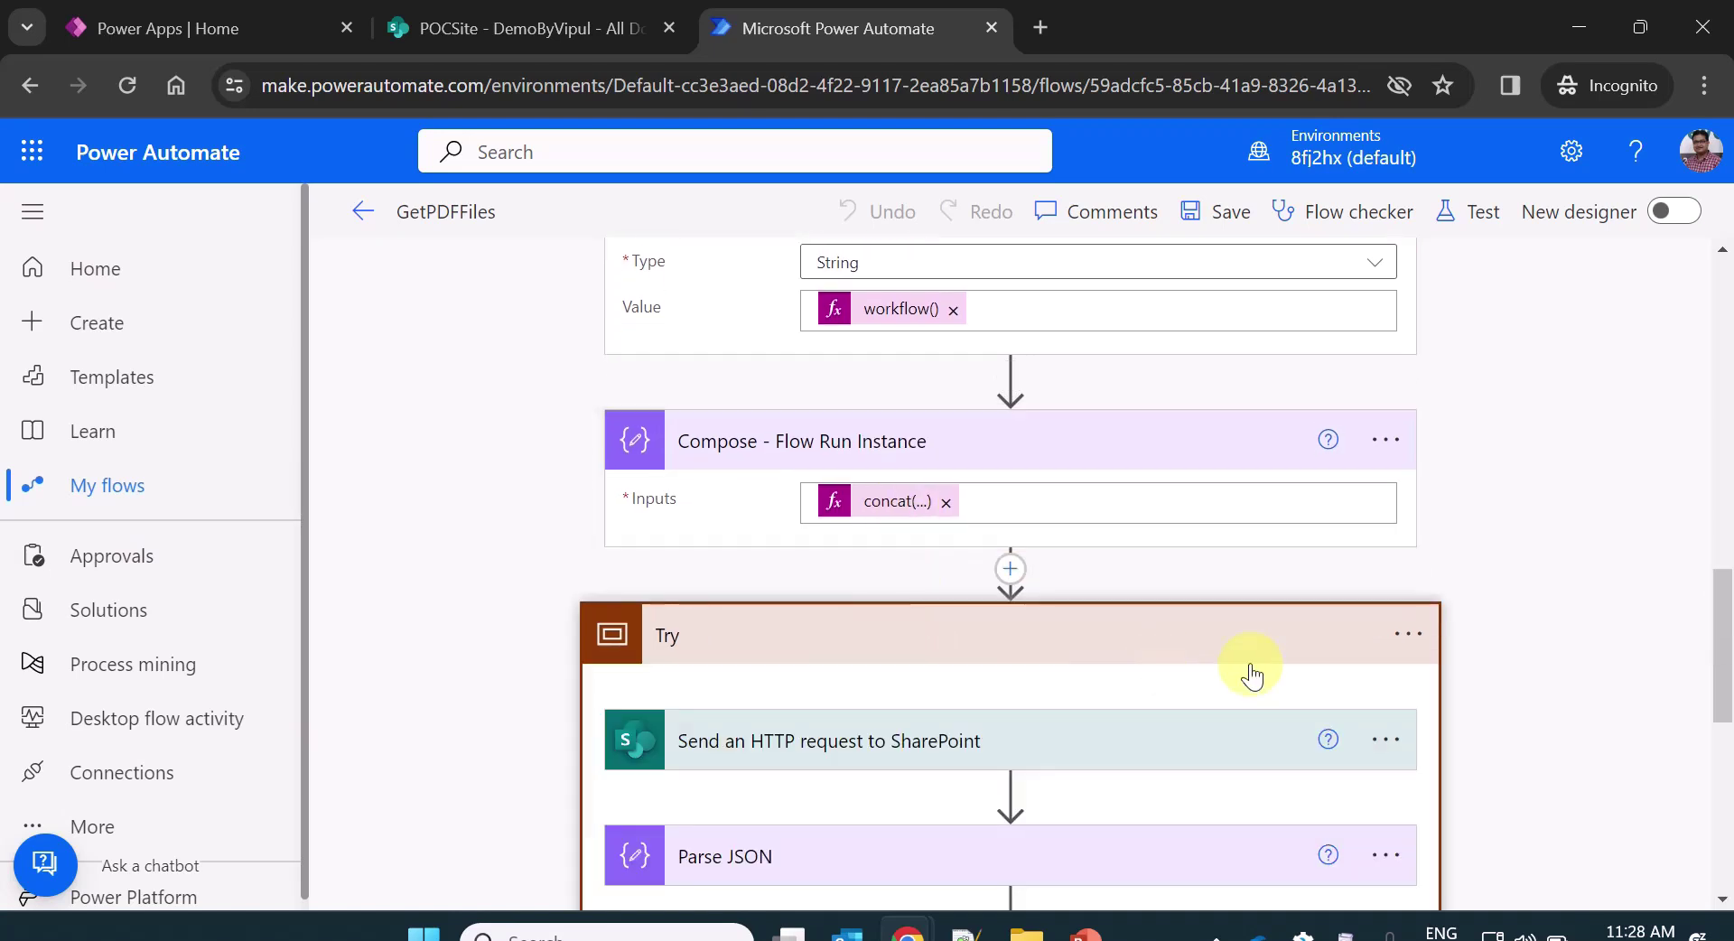
pyautogui.scroll(-2, 1466, 626)
pyautogui.scroll(-2, 1466, 627)
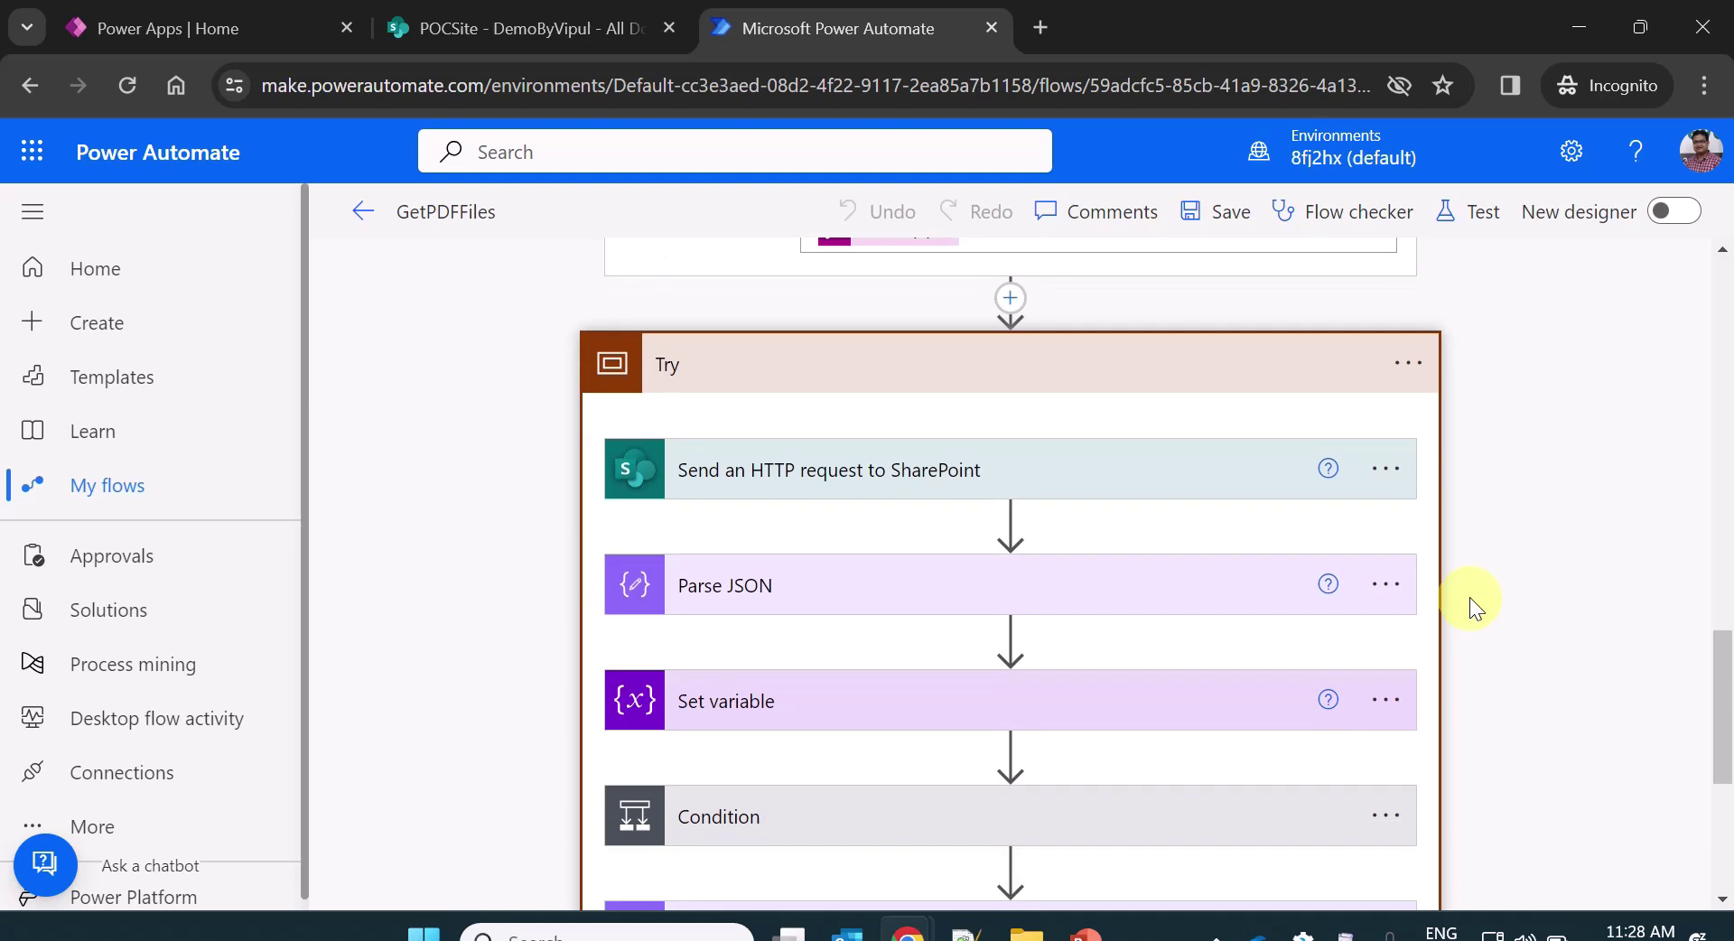
pyautogui.scroll(-2, 1470, 598)
pyautogui.click(1009, 336)
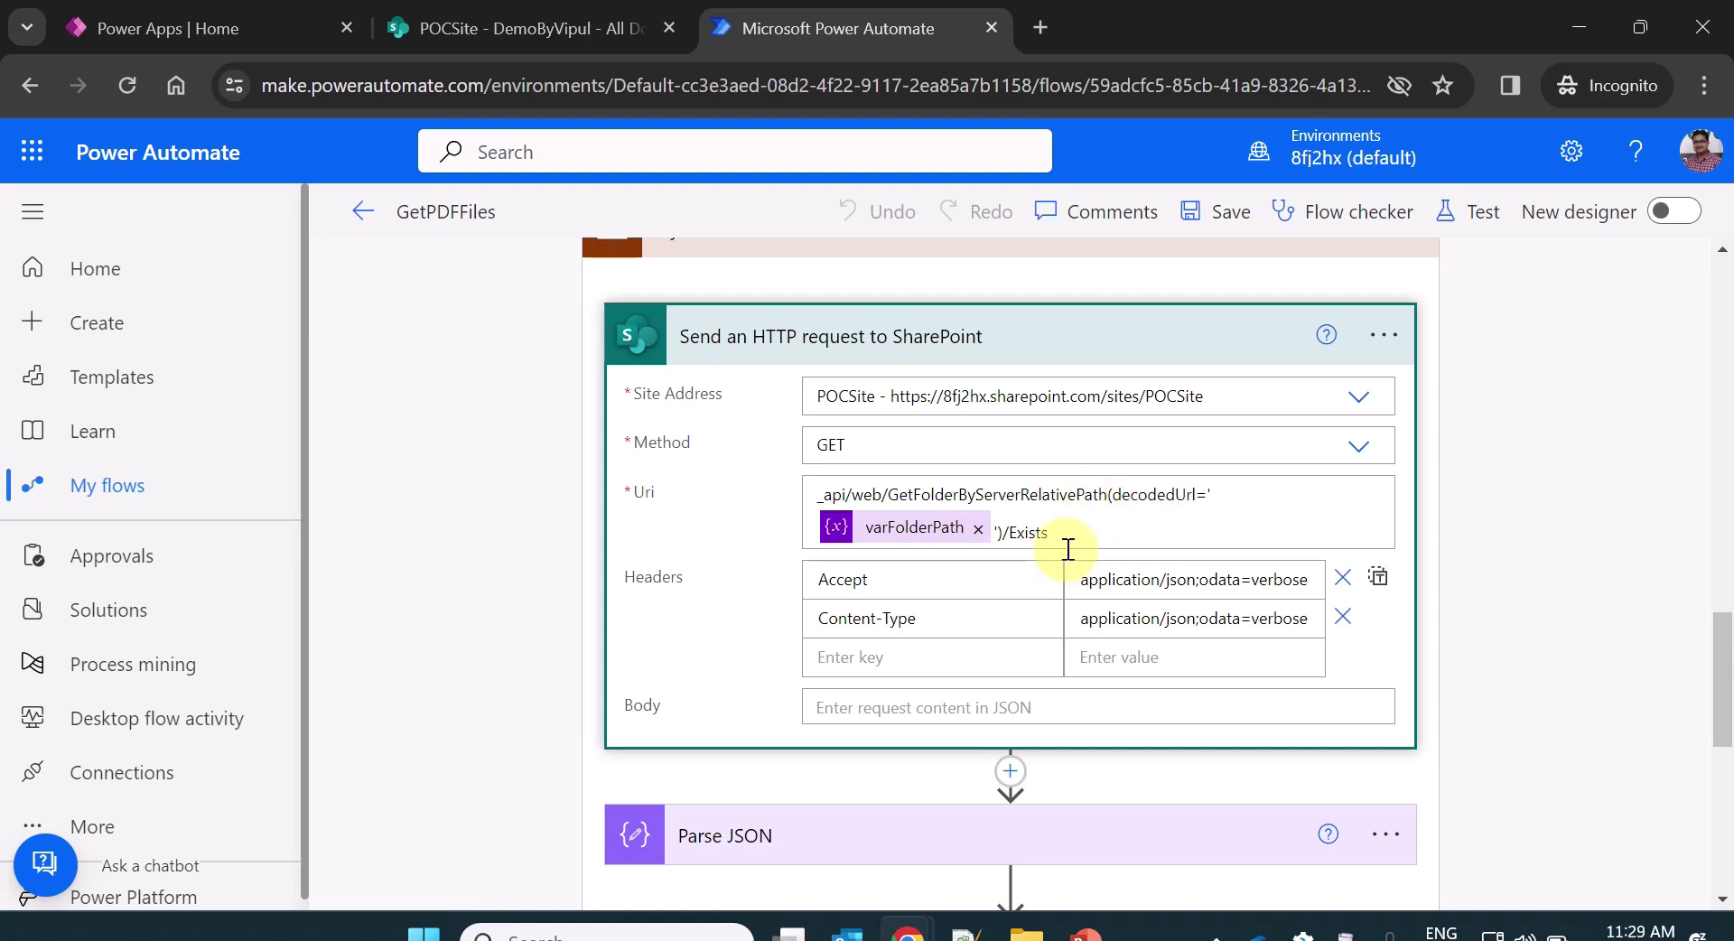
pyautogui.scroll(-2, 1119, 524)
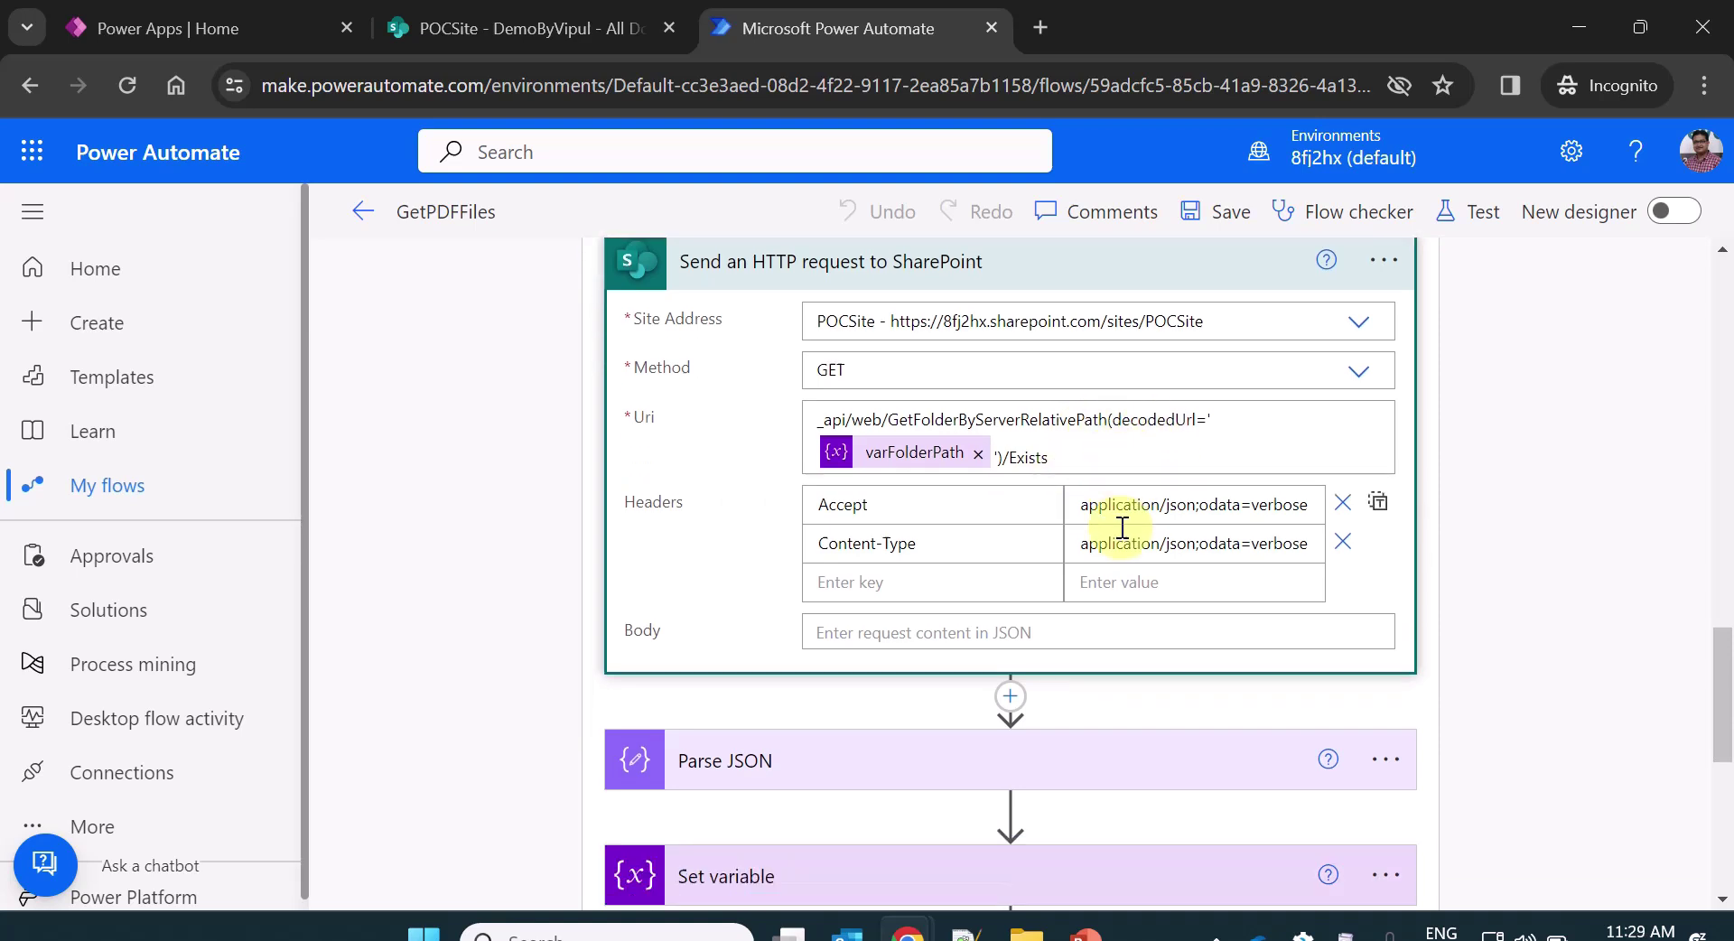
pyautogui.scroll(-4, 1124, 515)
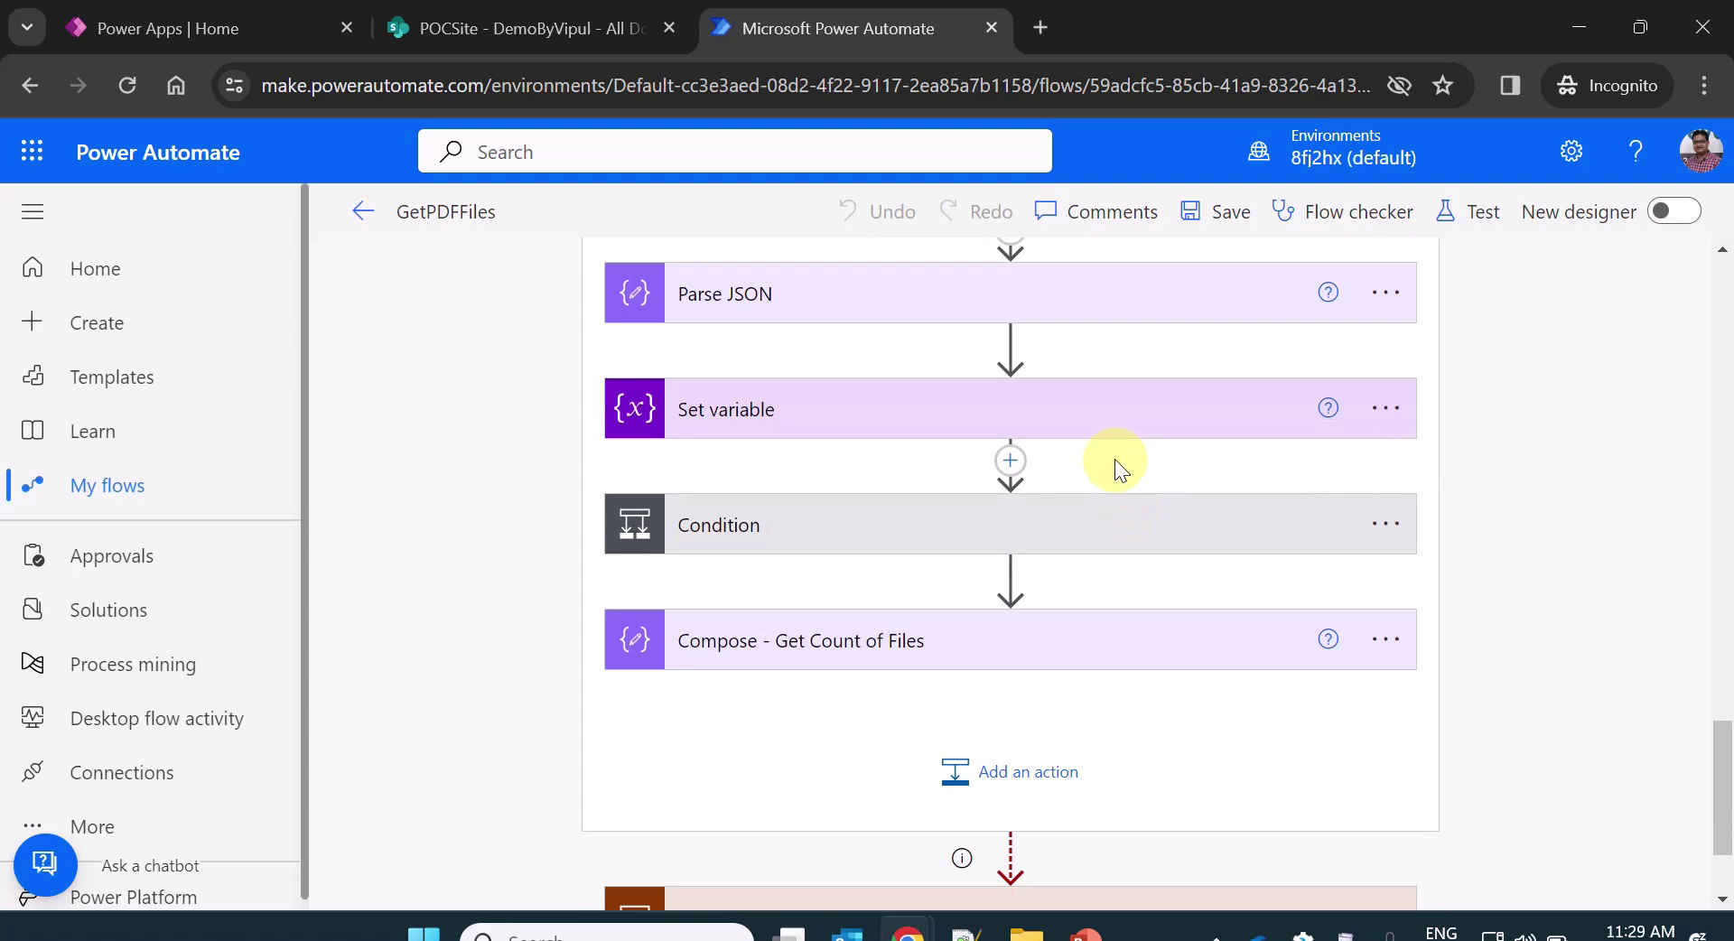
pyautogui.scroll(4, 1114, 458)
pyautogui.scroll(2, 1114, 458)
pyautogui.scroll(-3, 1114, 459)
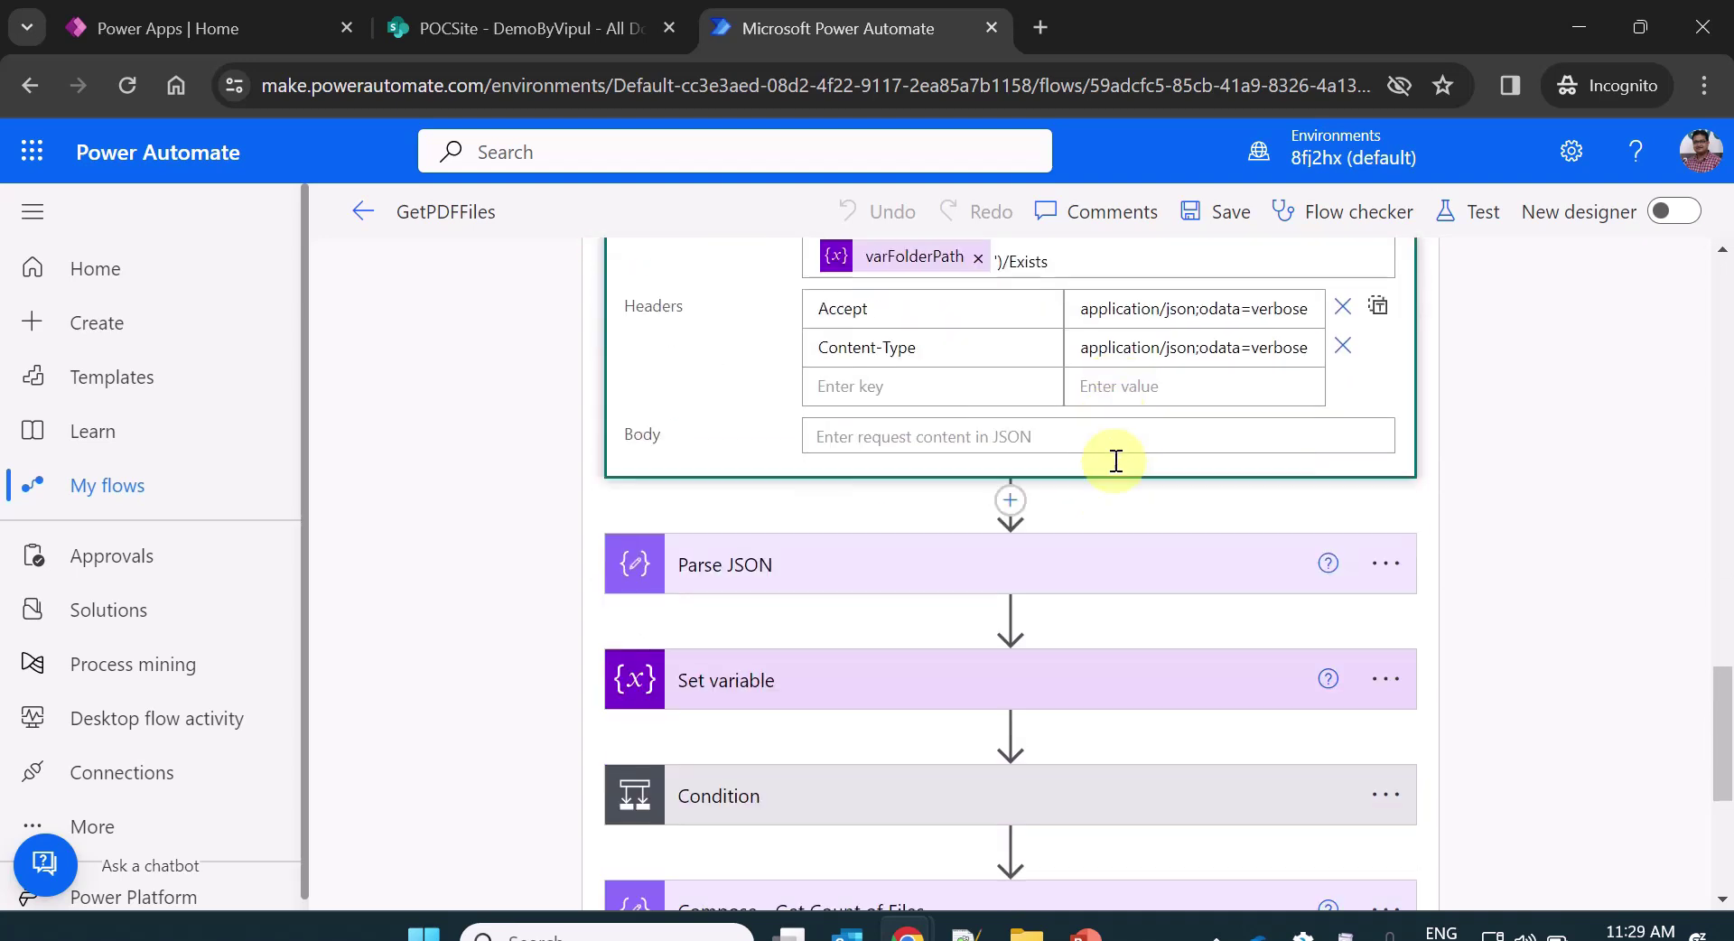
# Expand Parse JSON and the Set variable step storing Exists in varFolderExists.
pyautogui.click(1064, 571)
pyautogui.scroll(-3, 1232, 648)
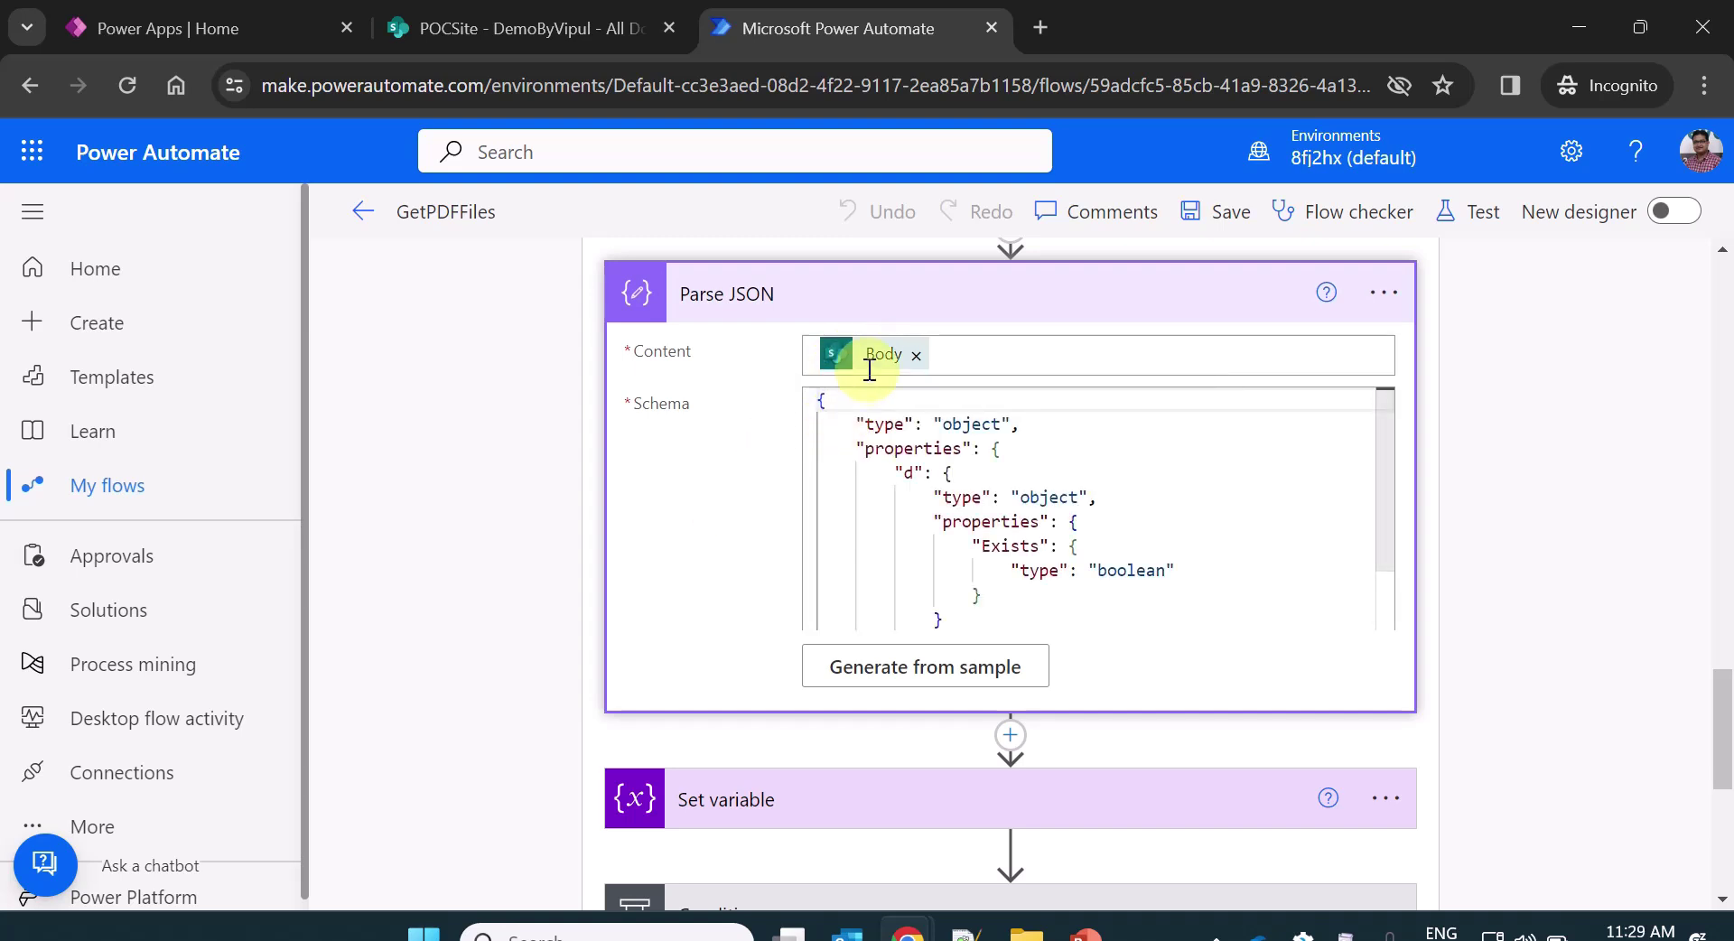
pyautogui.scroll(-5, 855, 479)
pyautogui.click(882, 415)
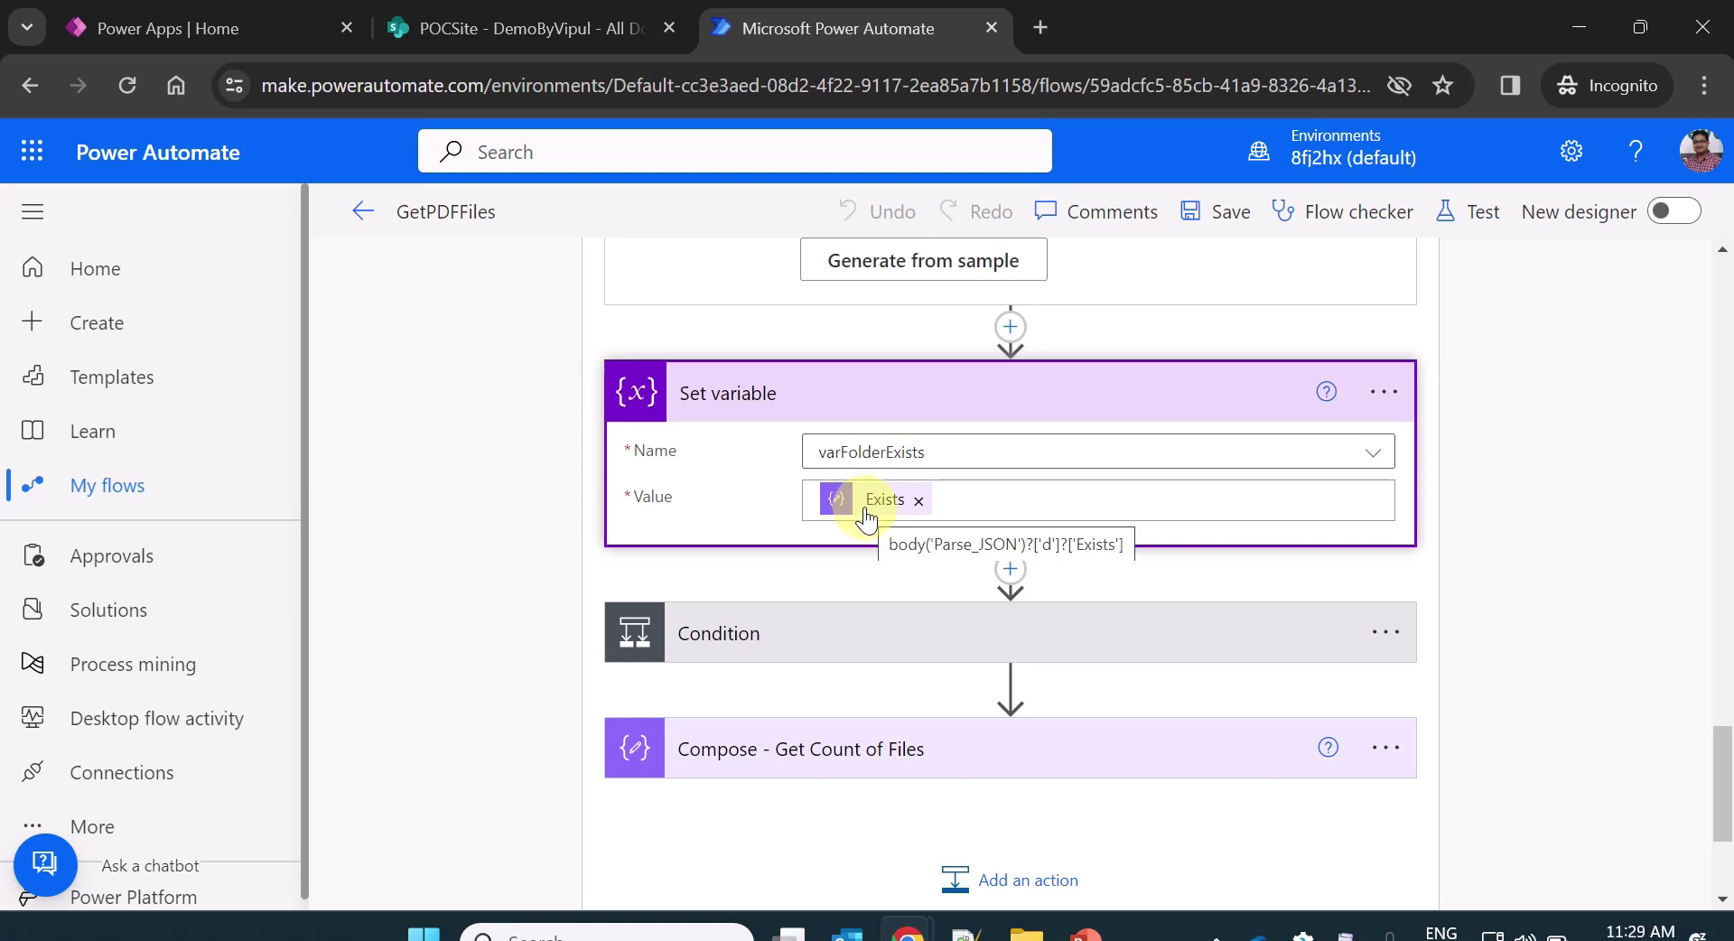
# Expand the Condition, Get files (properties only) and Apply to each steps.
pyautogui.click(841, 604)
pyautogui.scroll(-3, 735, 586)
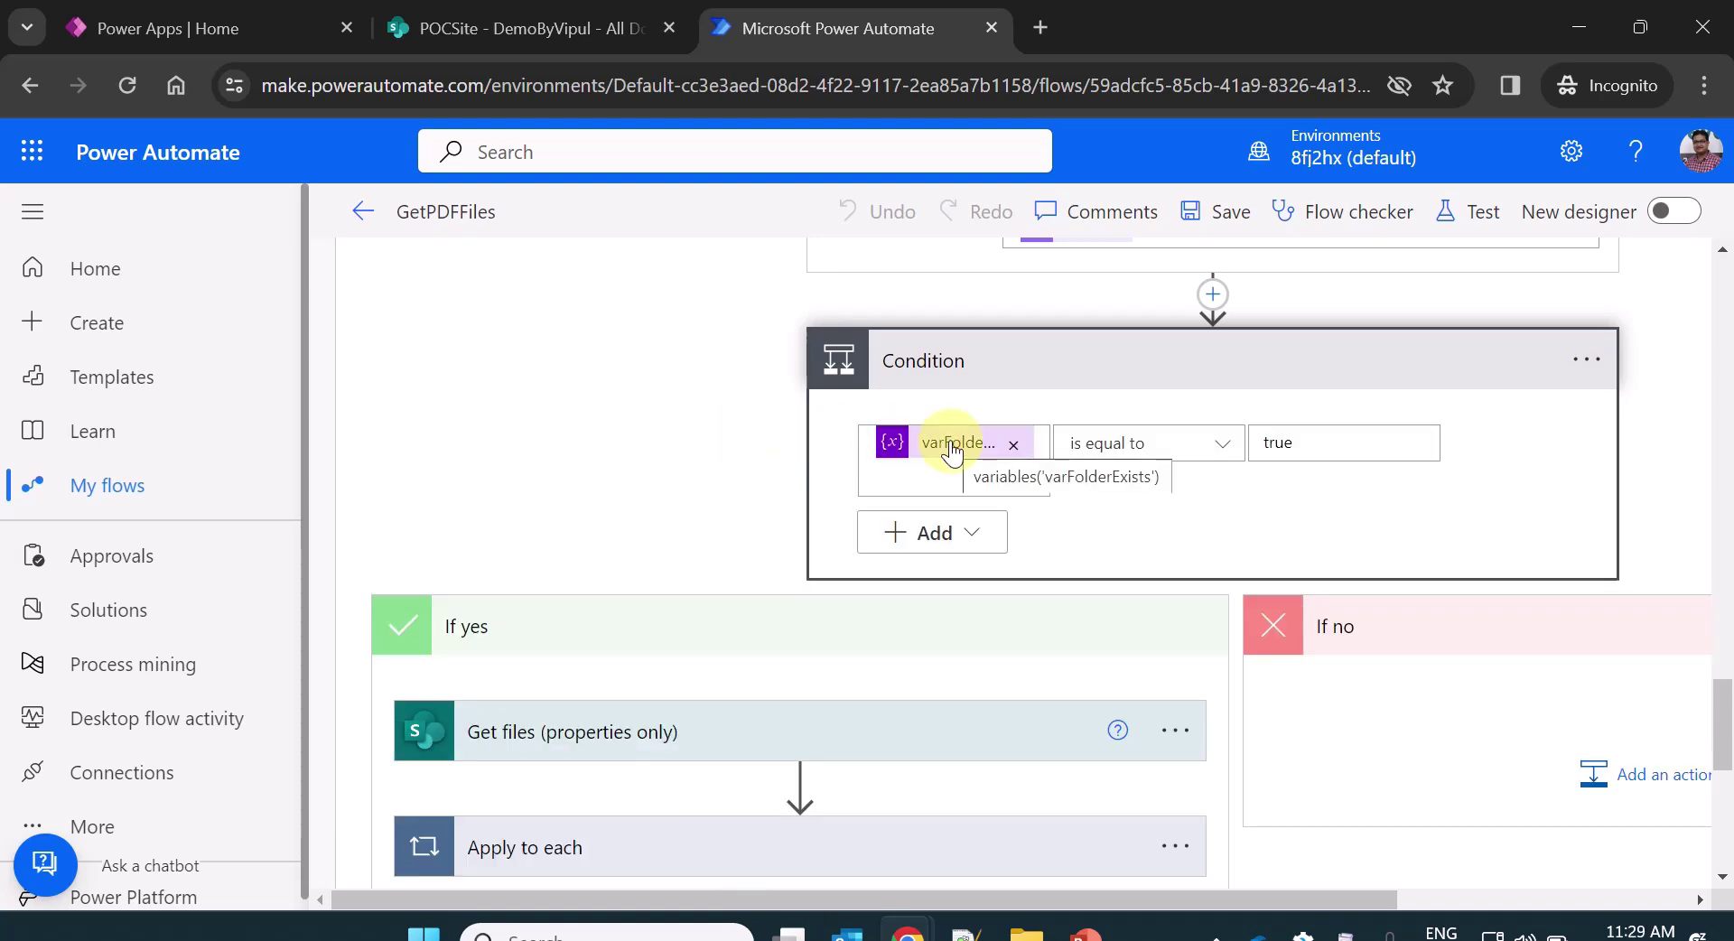
pyautogui.scroll(-2, 778, 585)
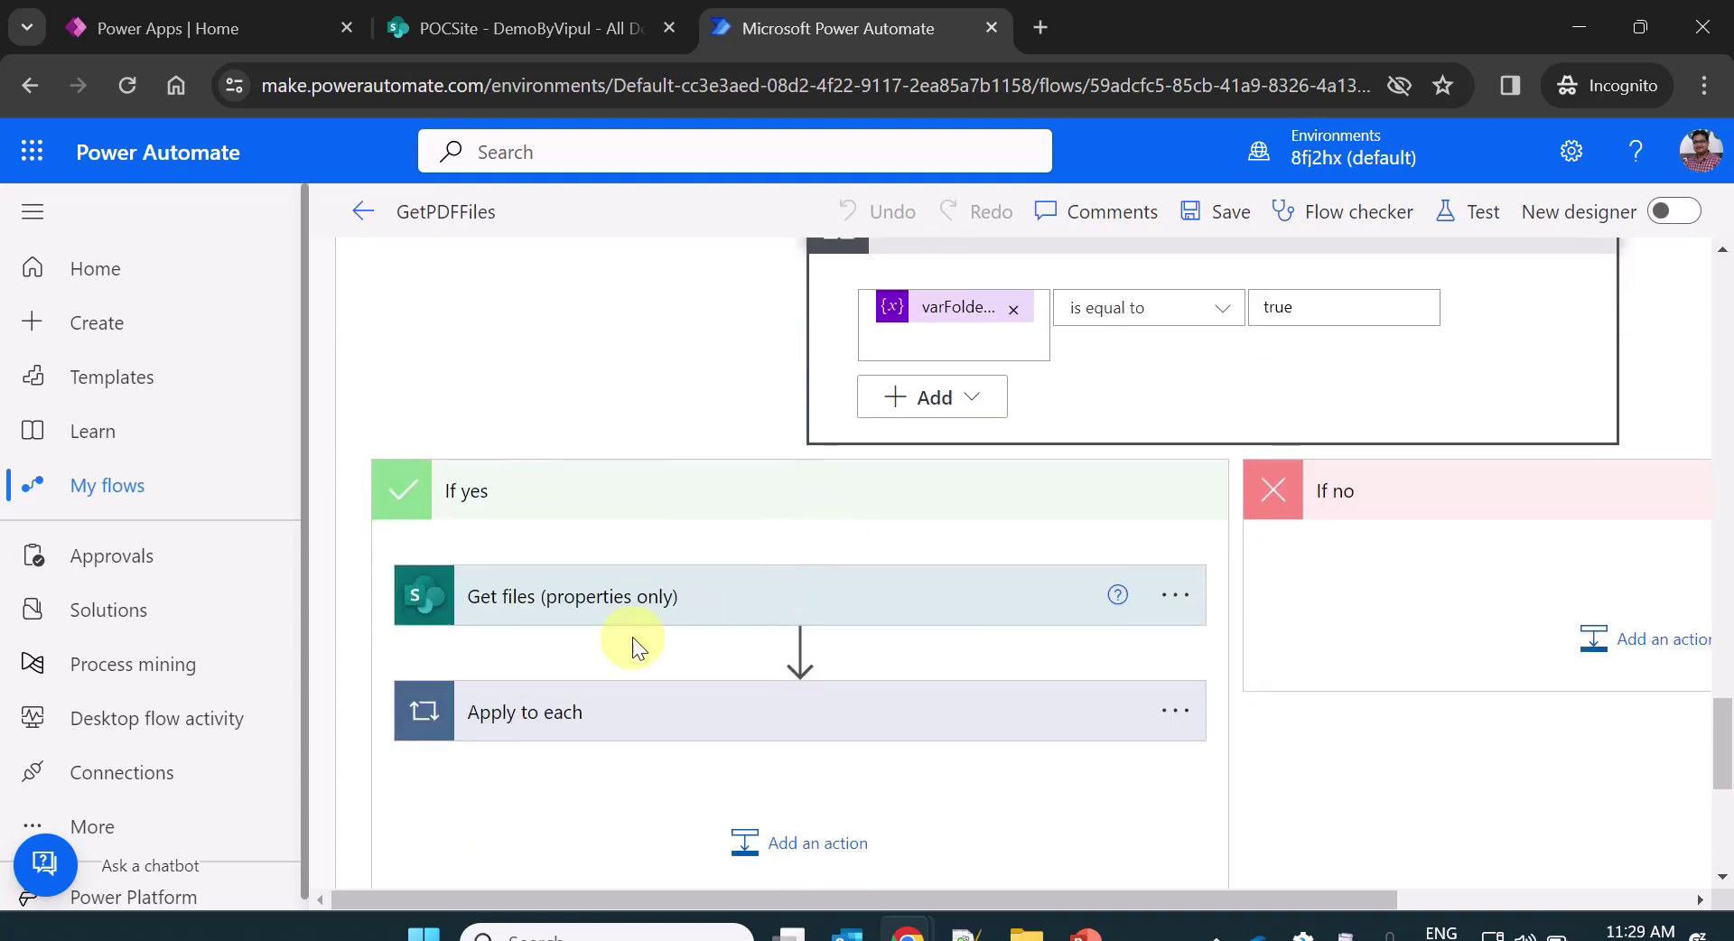
pyautogui.click(925, 584)
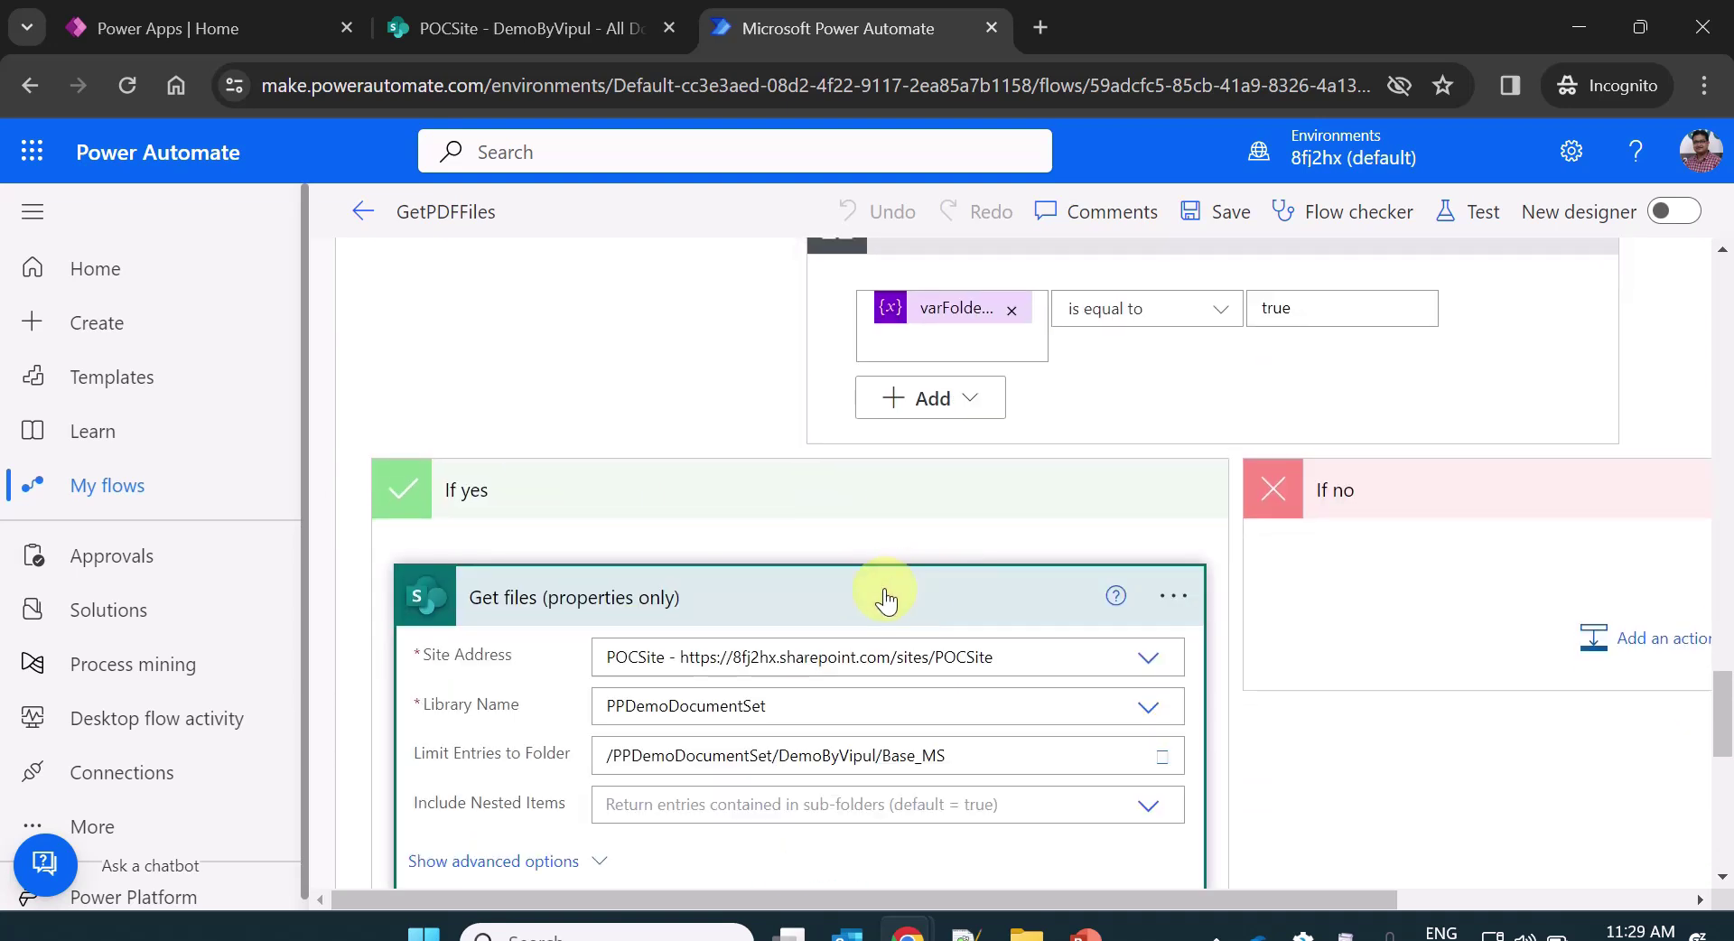
pyautogui.scroll(-2, 885, 591)
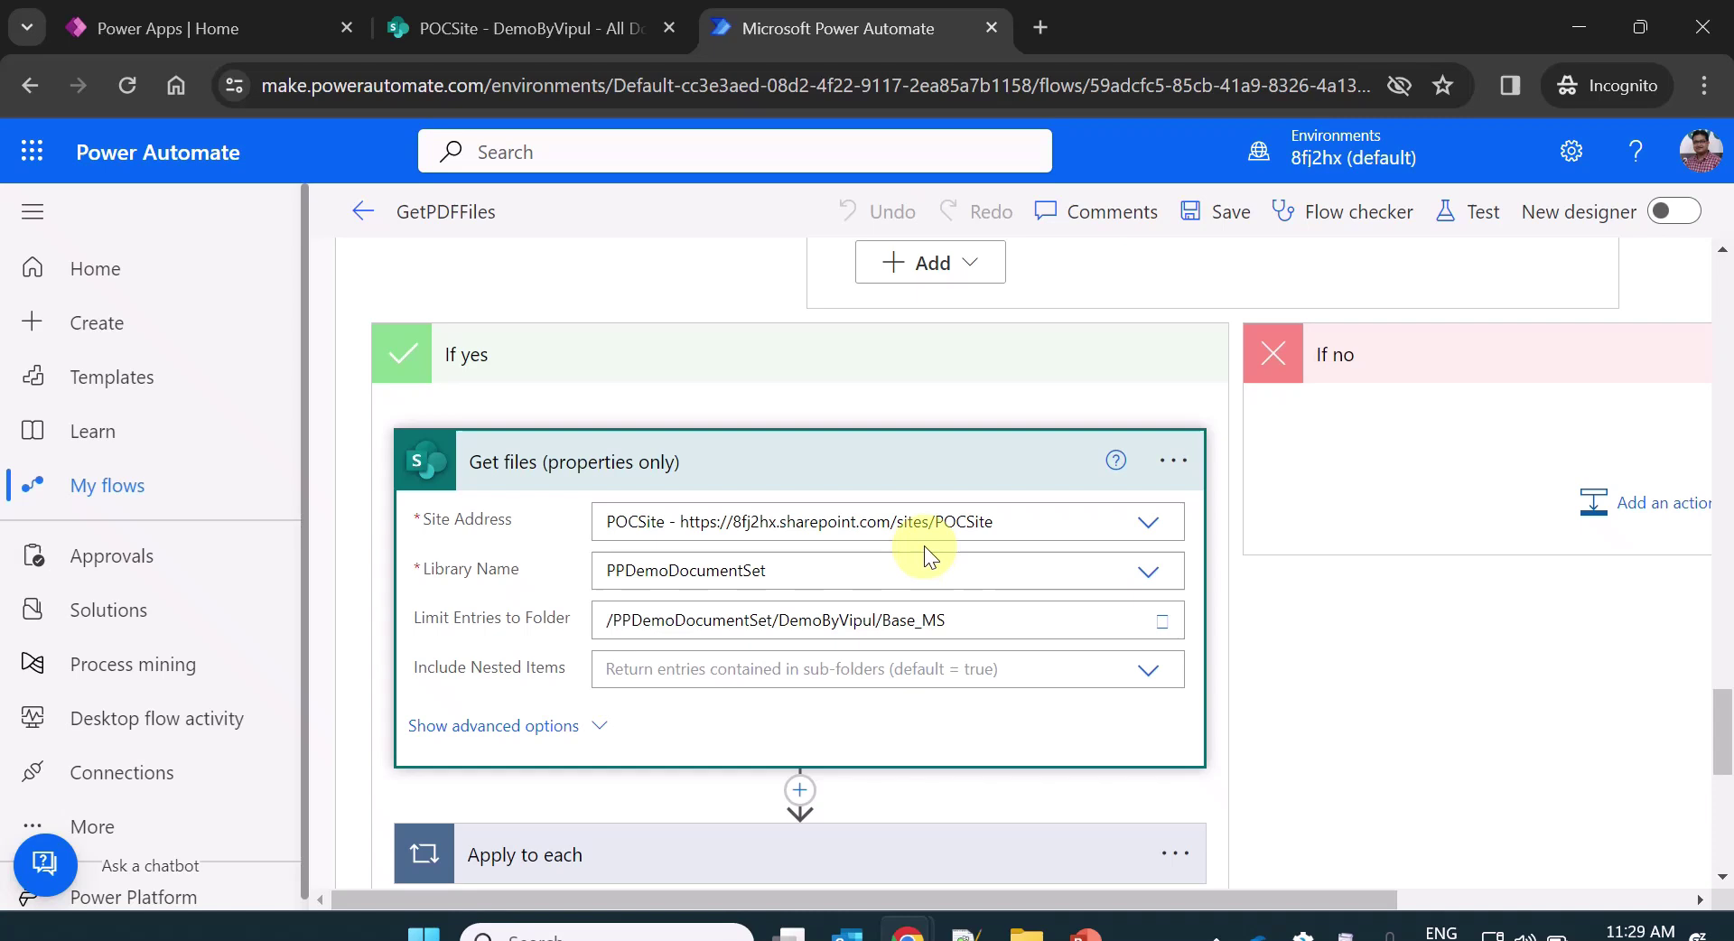
pyautogui.scroll(-3, 923, 560)
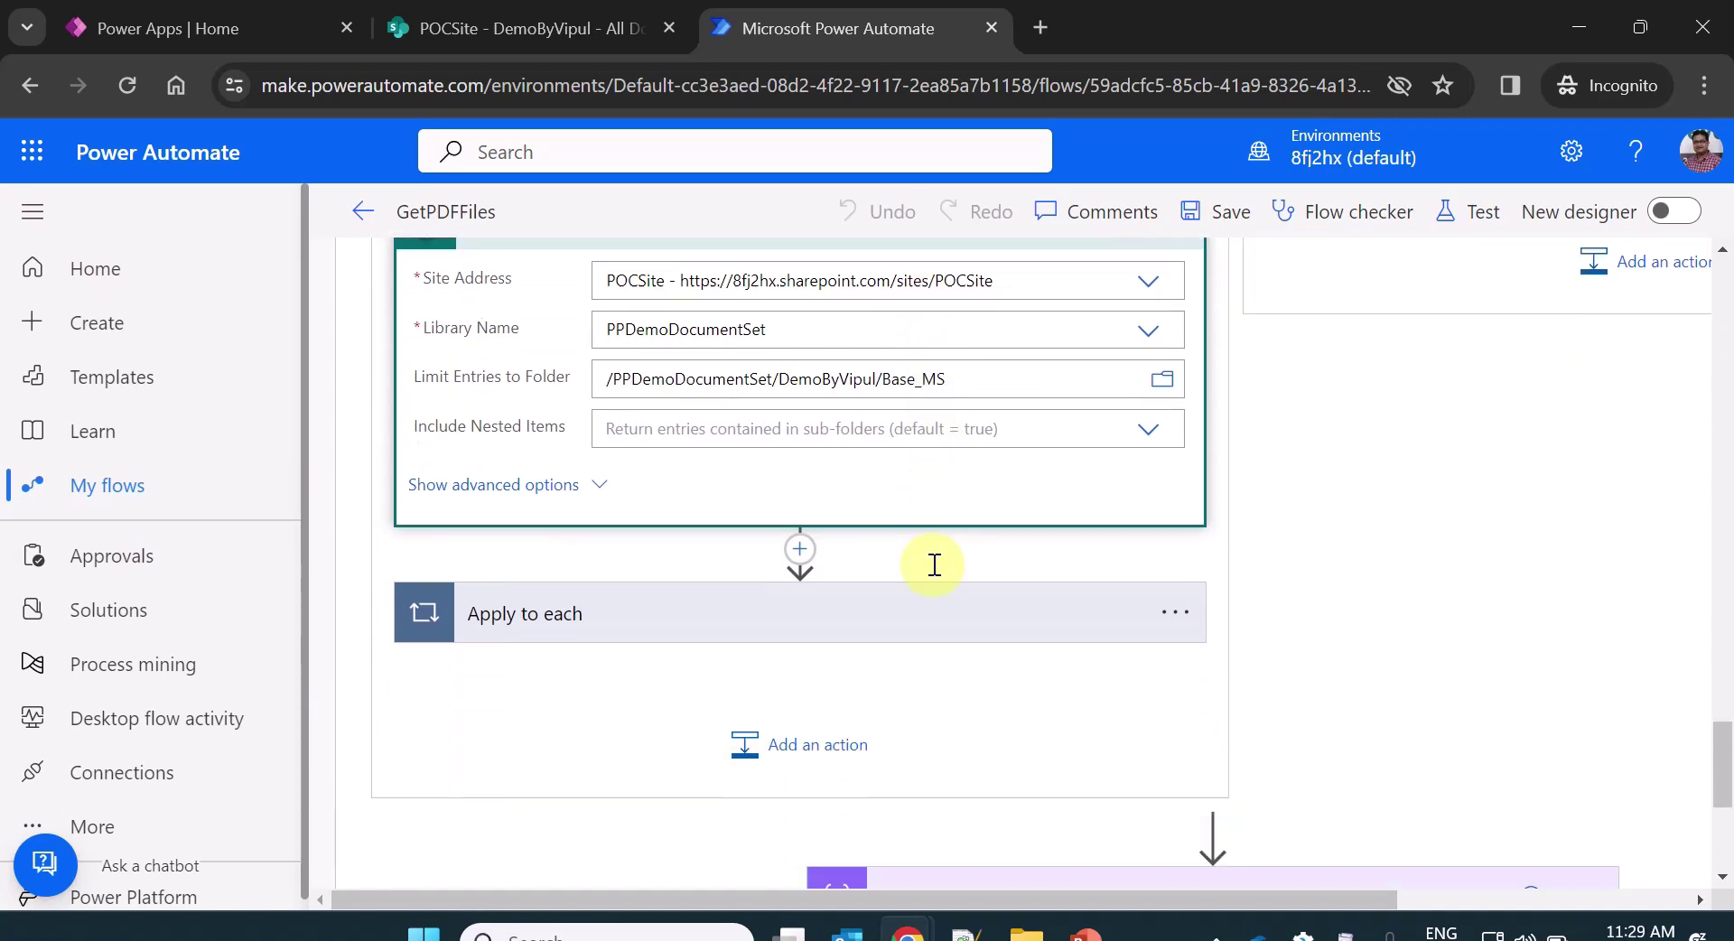
pyautogui.click(872, 622)
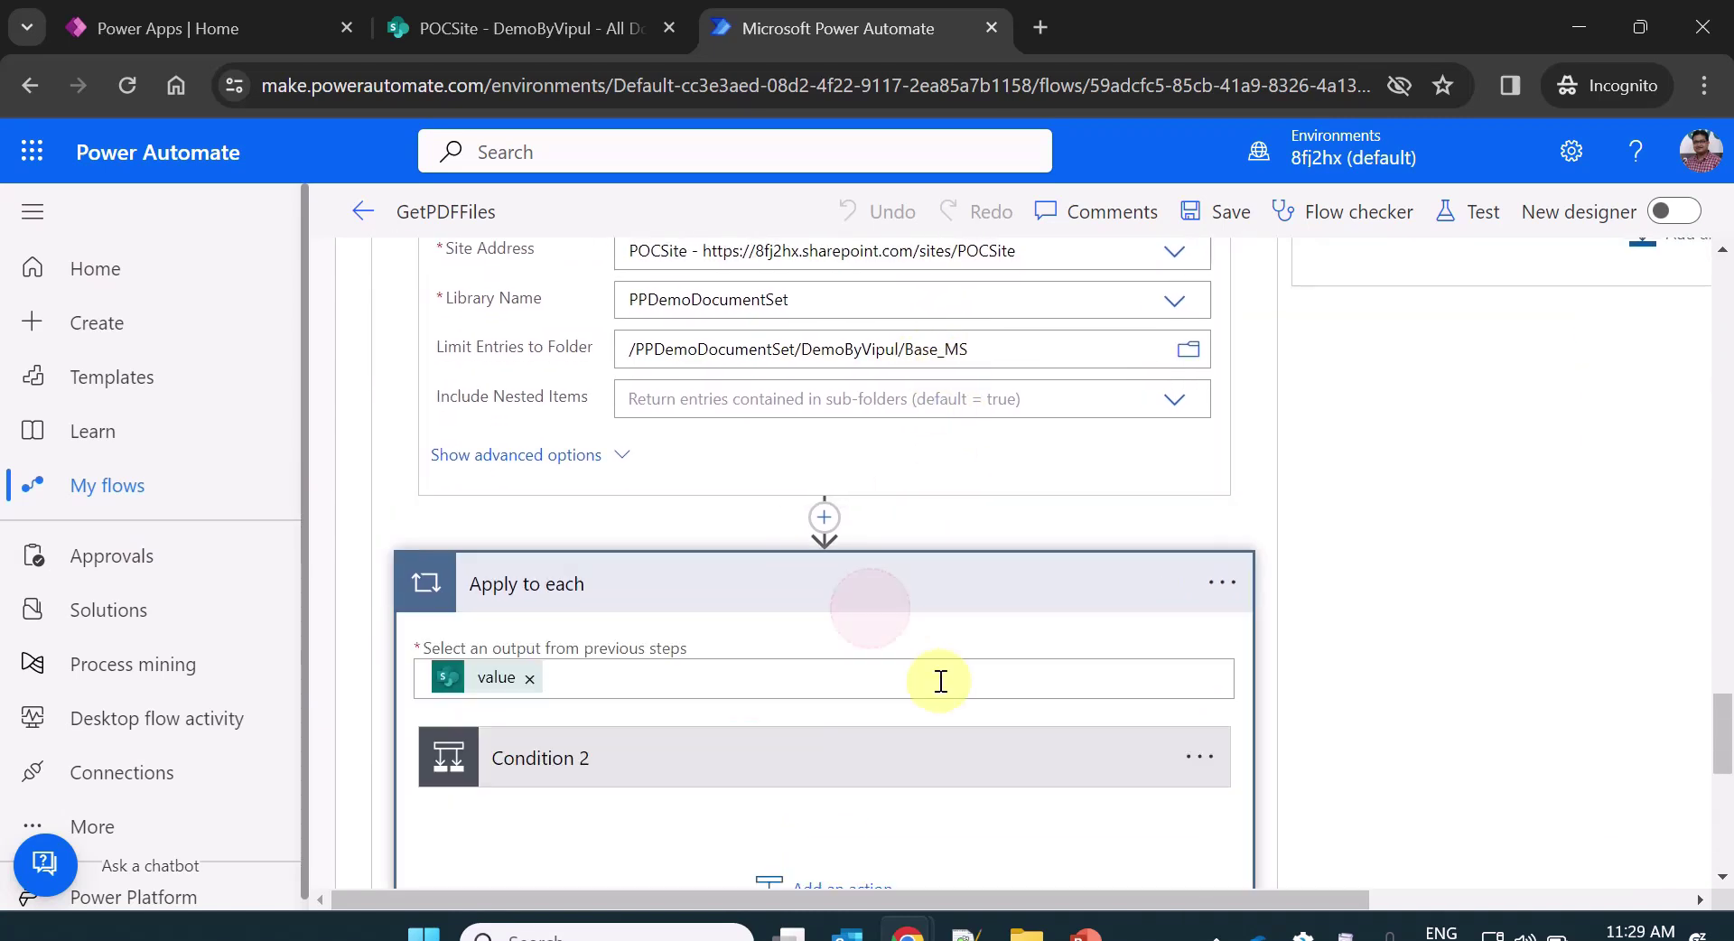
pyautogui.scroll(-2, 1134, 650)
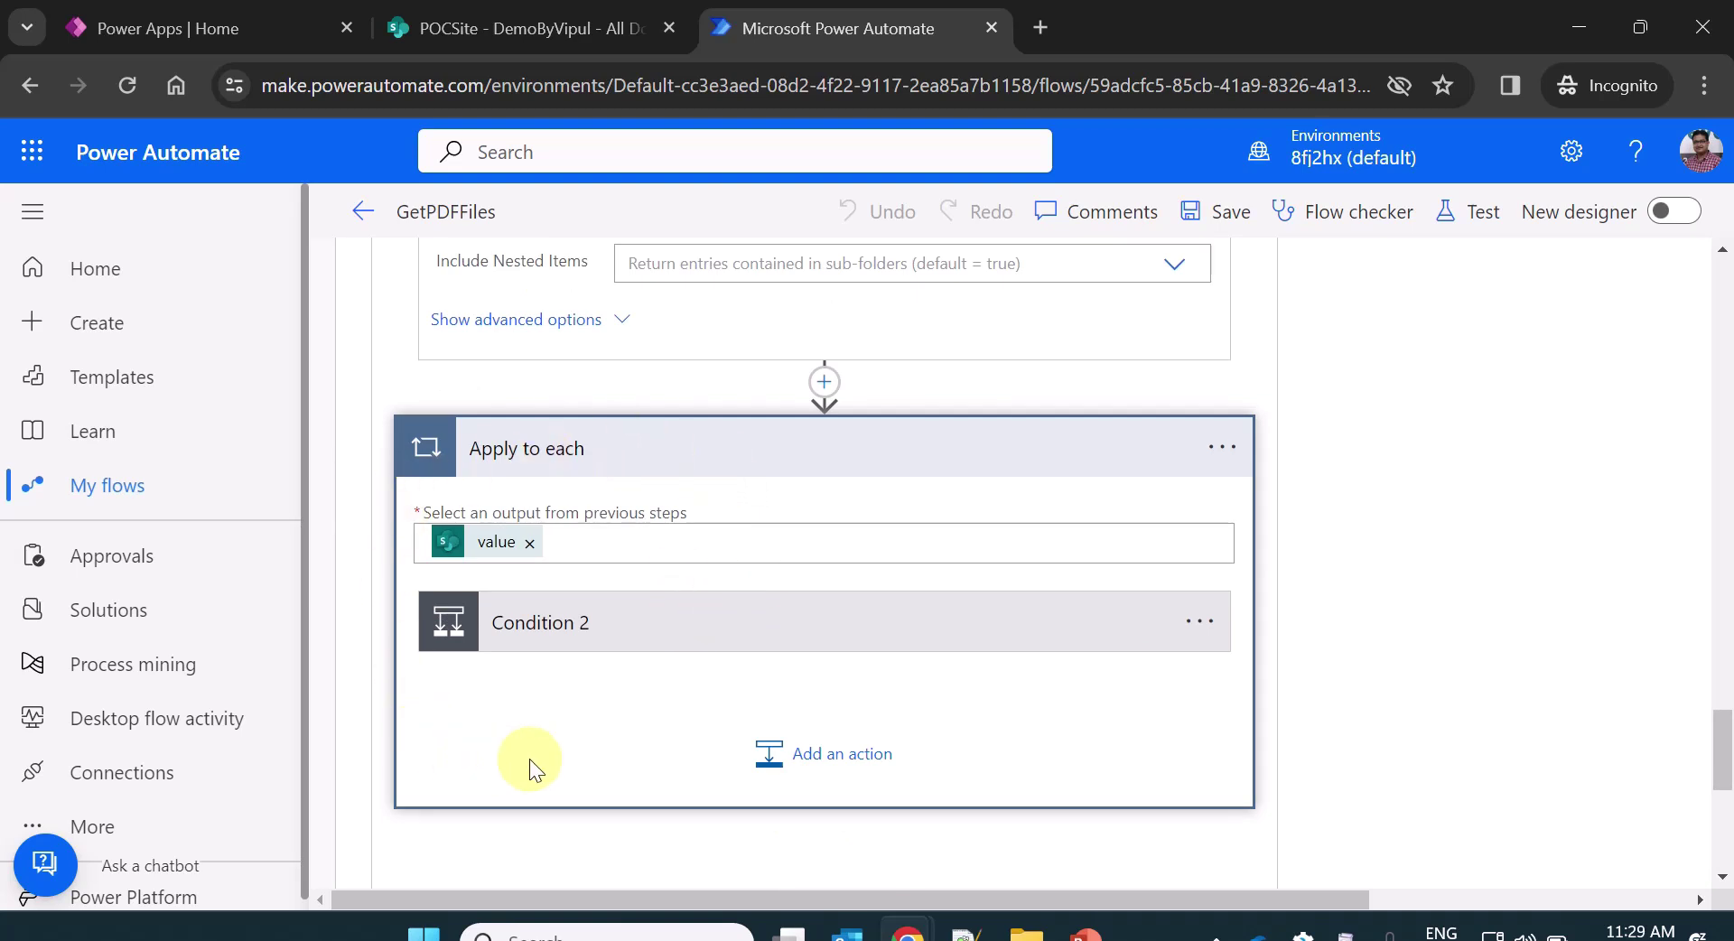
# Check the Base_MS folder's files in SharePoint, then return to the GetPDFFiles designer.
pyautogui.click(542, 27)
pyautogui.click(281, 447)
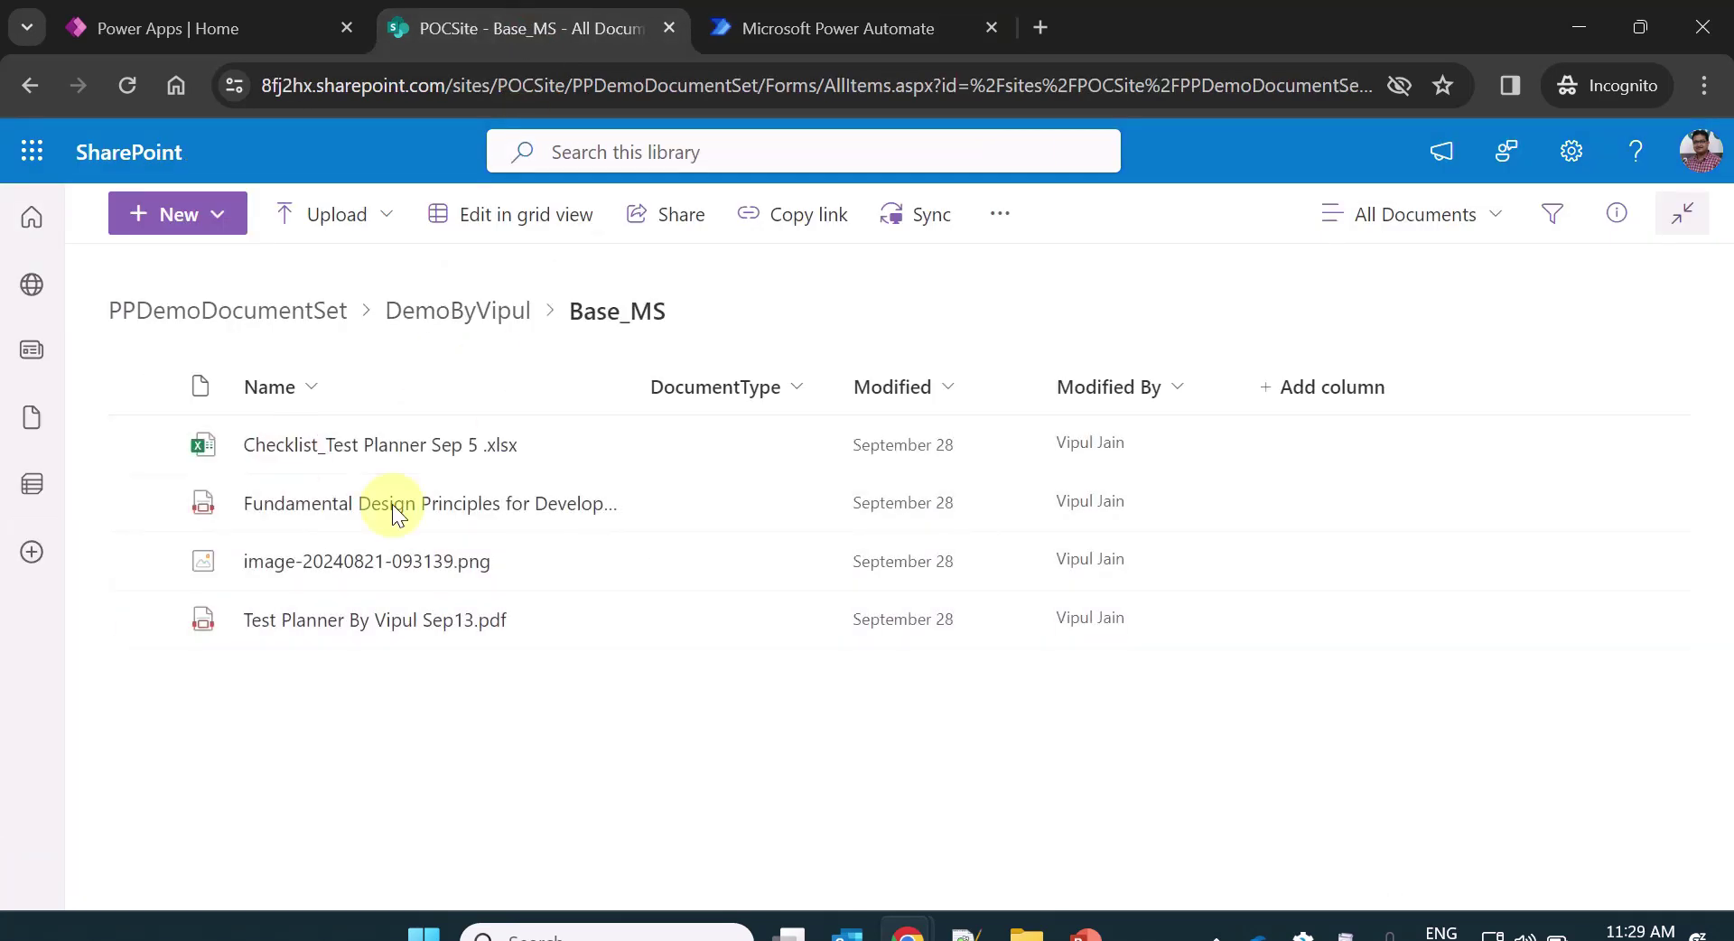
pyautogui.click(795, 29)
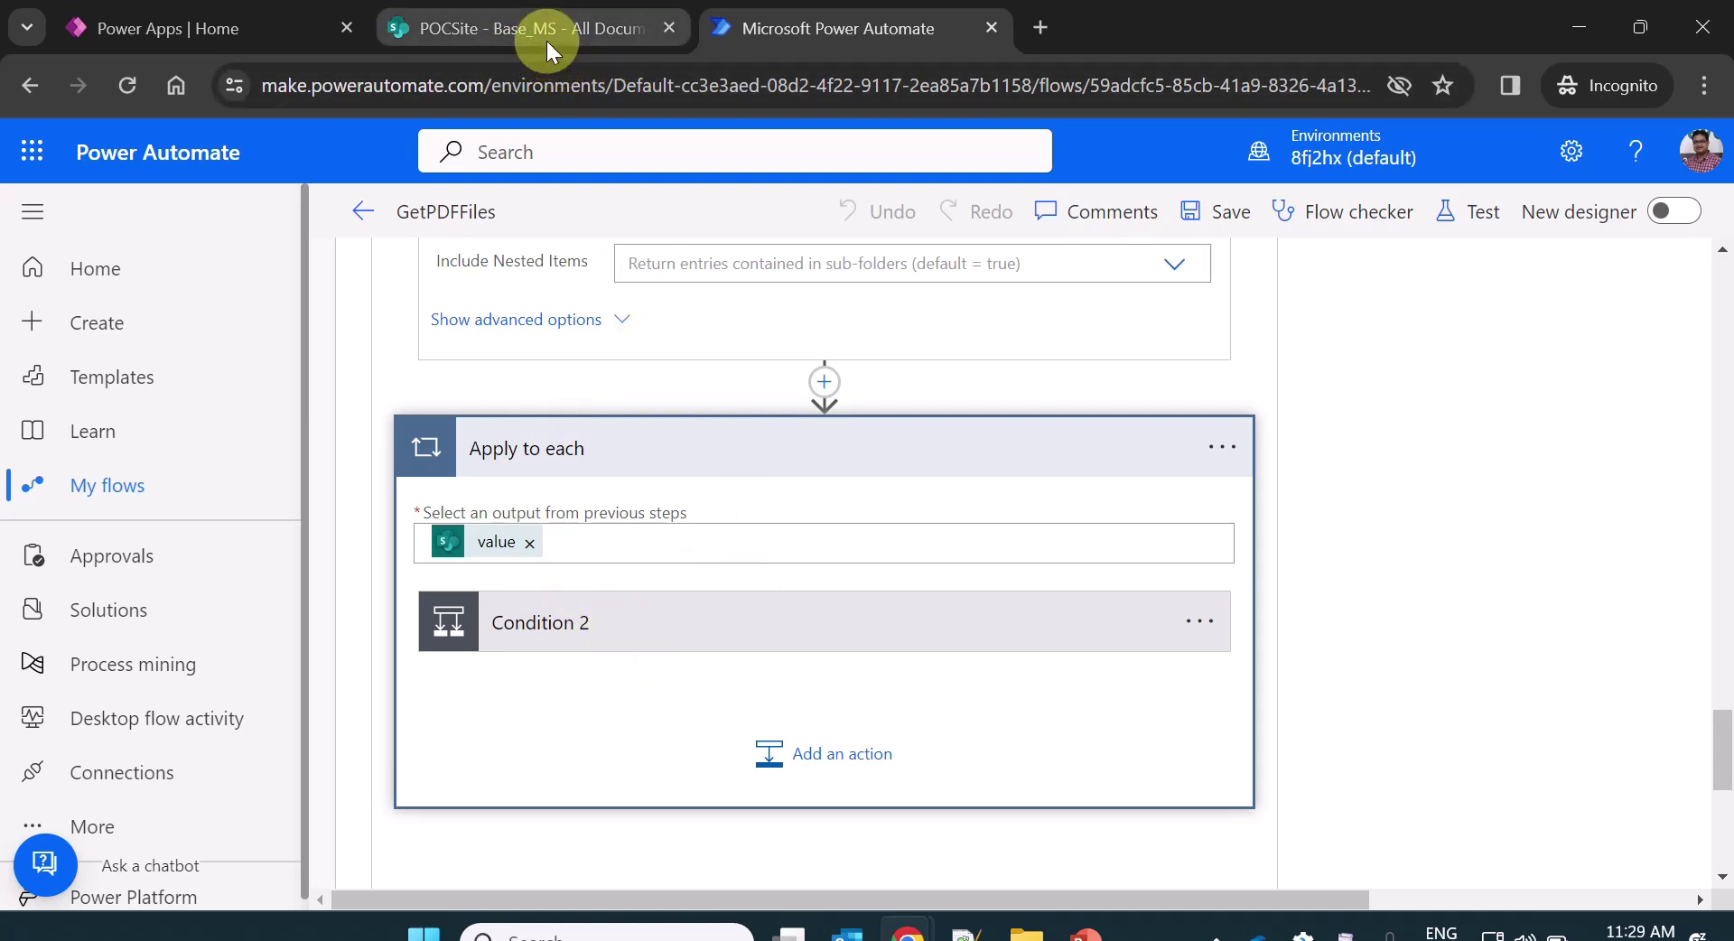
# Expand Condition 2 to show IsFolder false and file name contains pdf or PDF checks.
pyautogui.click(712, 633)
pyautogui.scroll(-2, 1125, 670)
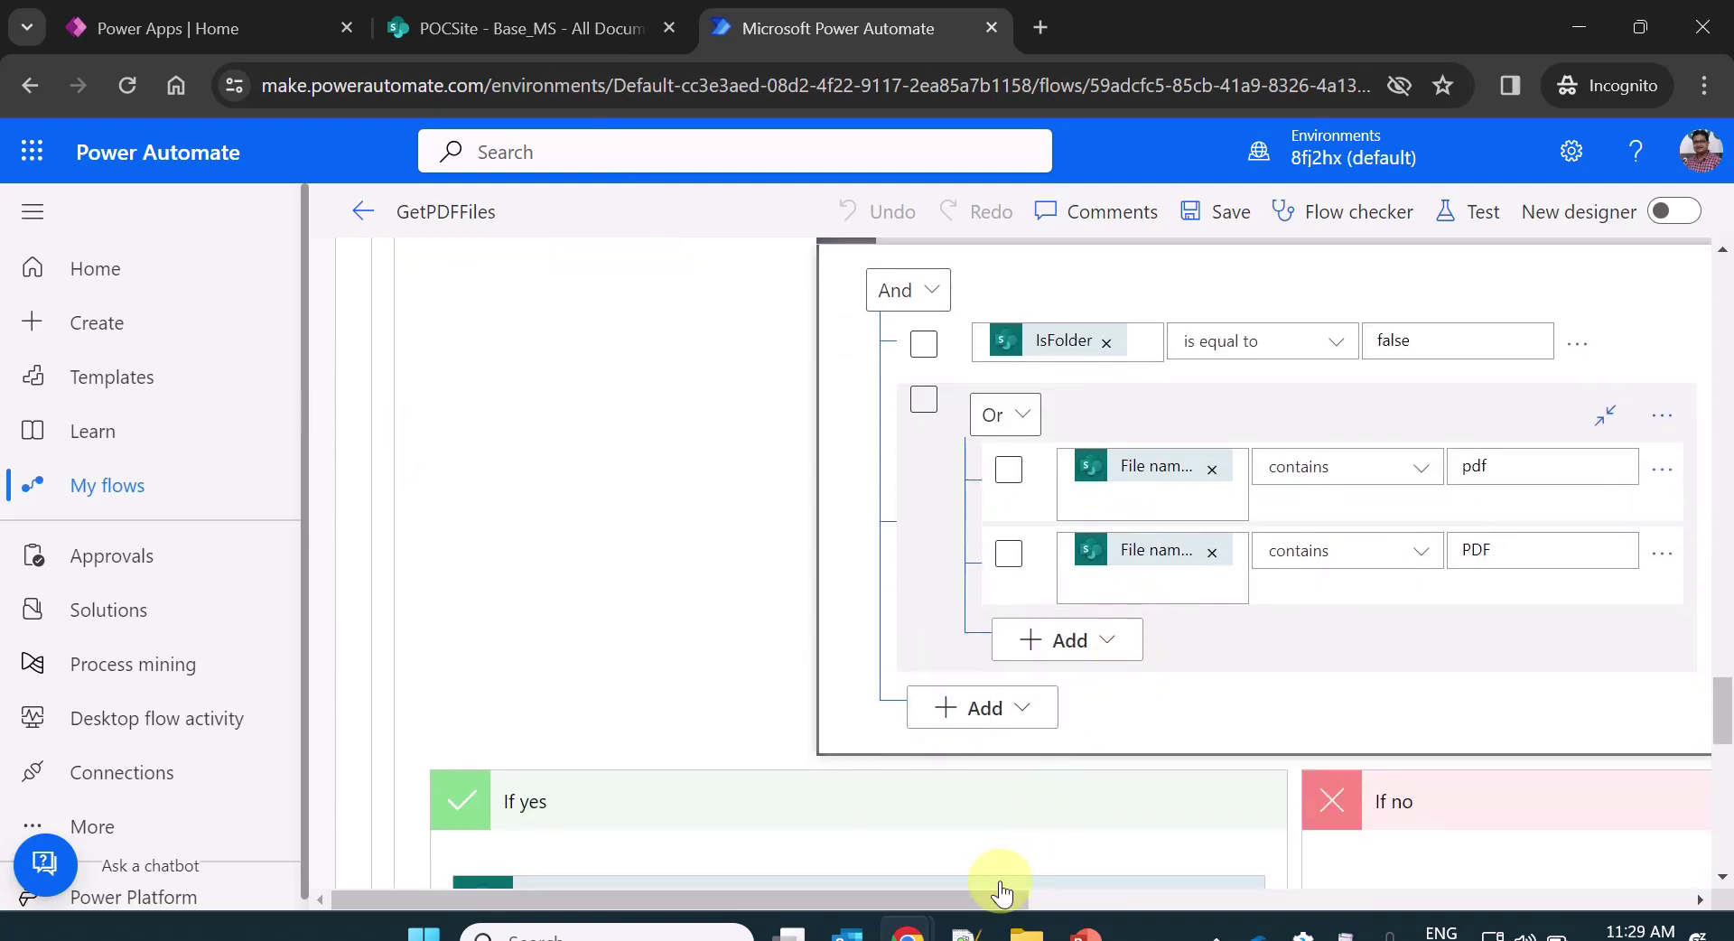
pyautogui.moveTo(987, 899); pyautogui.dragTo(1057, 894)
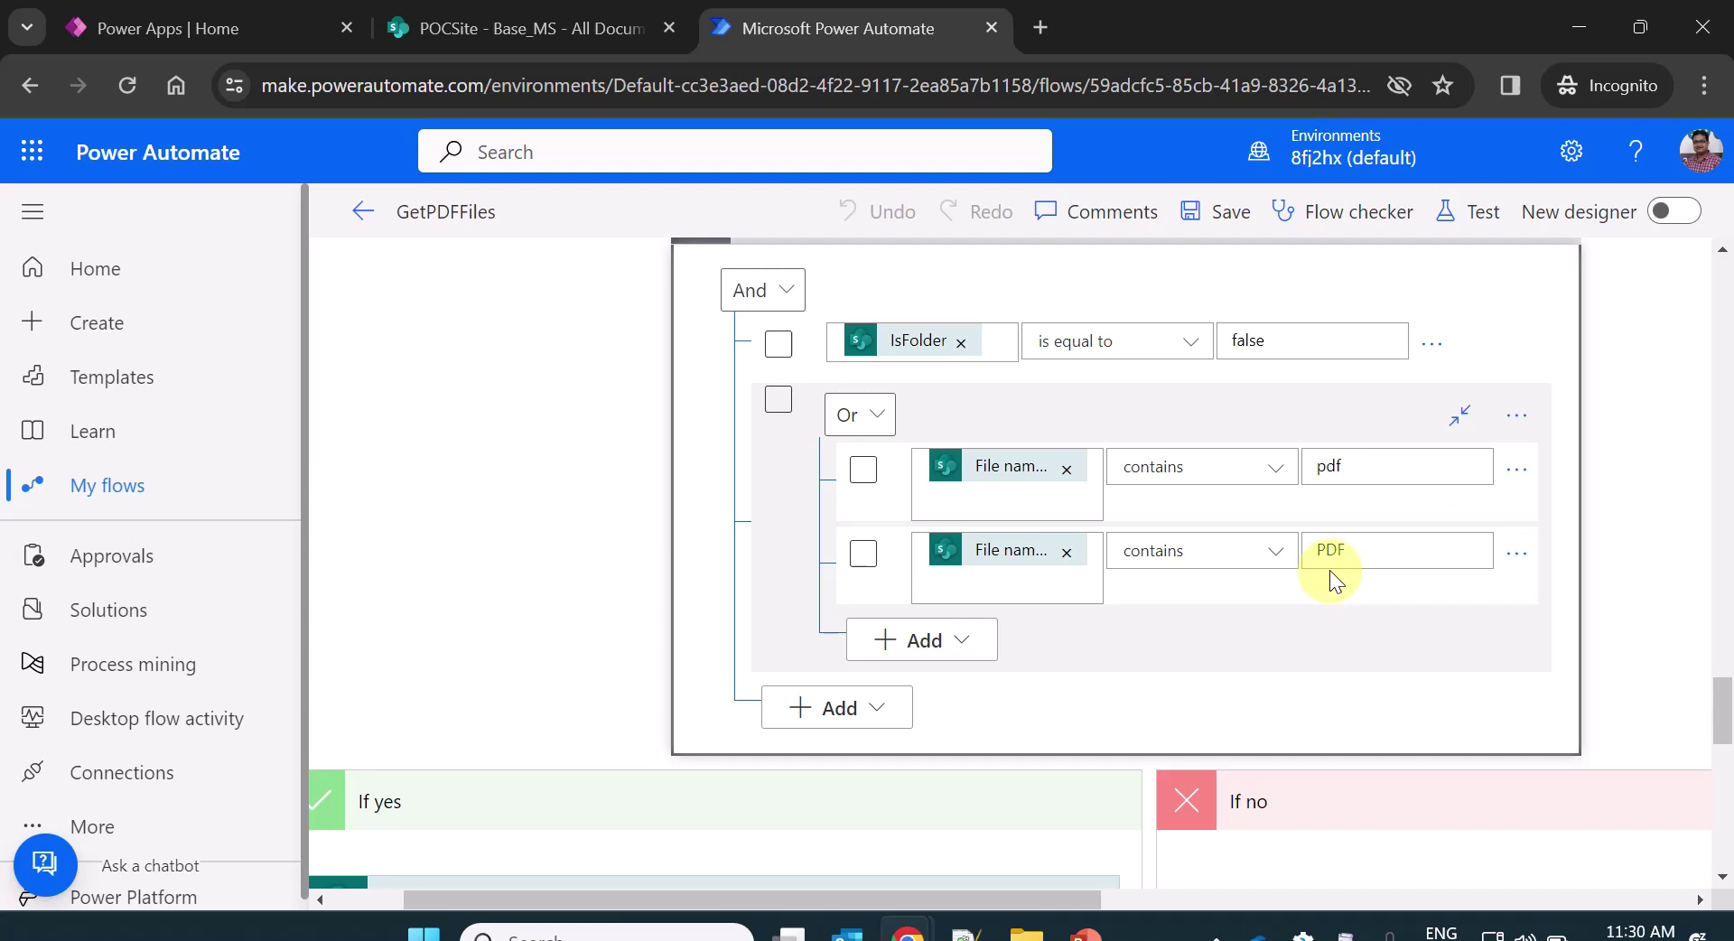
pyautogui.scroll(-3, 1316, 582)
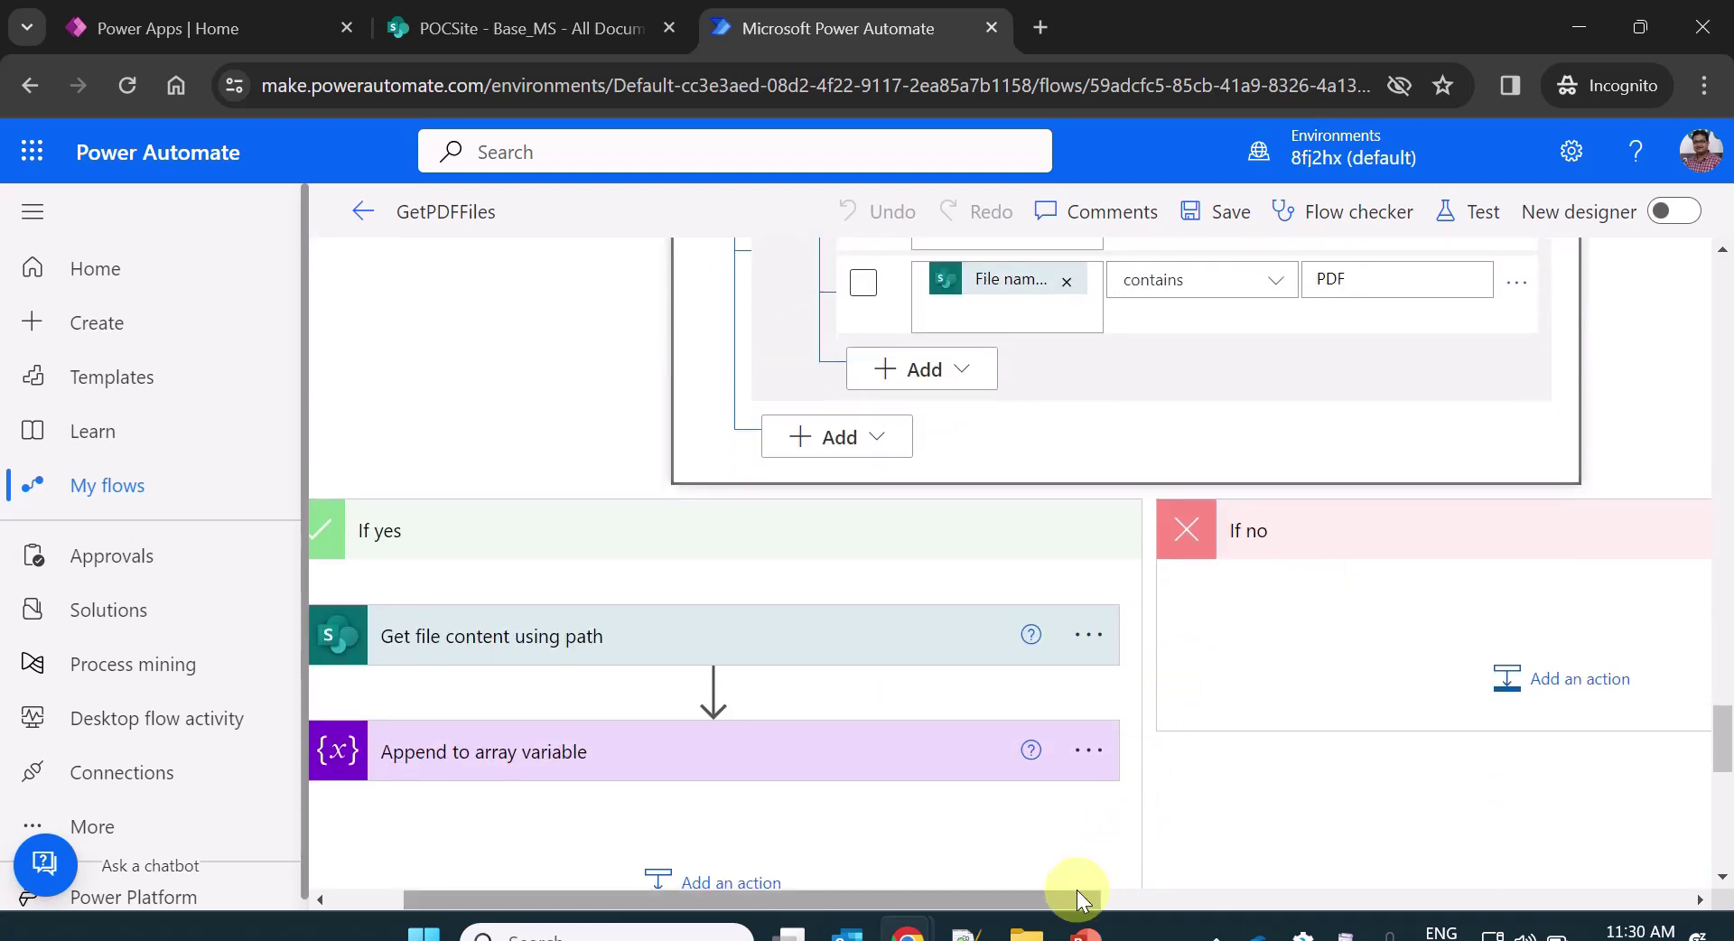
pyautogui.moveTo(1076, 891); pyautogui.dragTo(1019, 901)
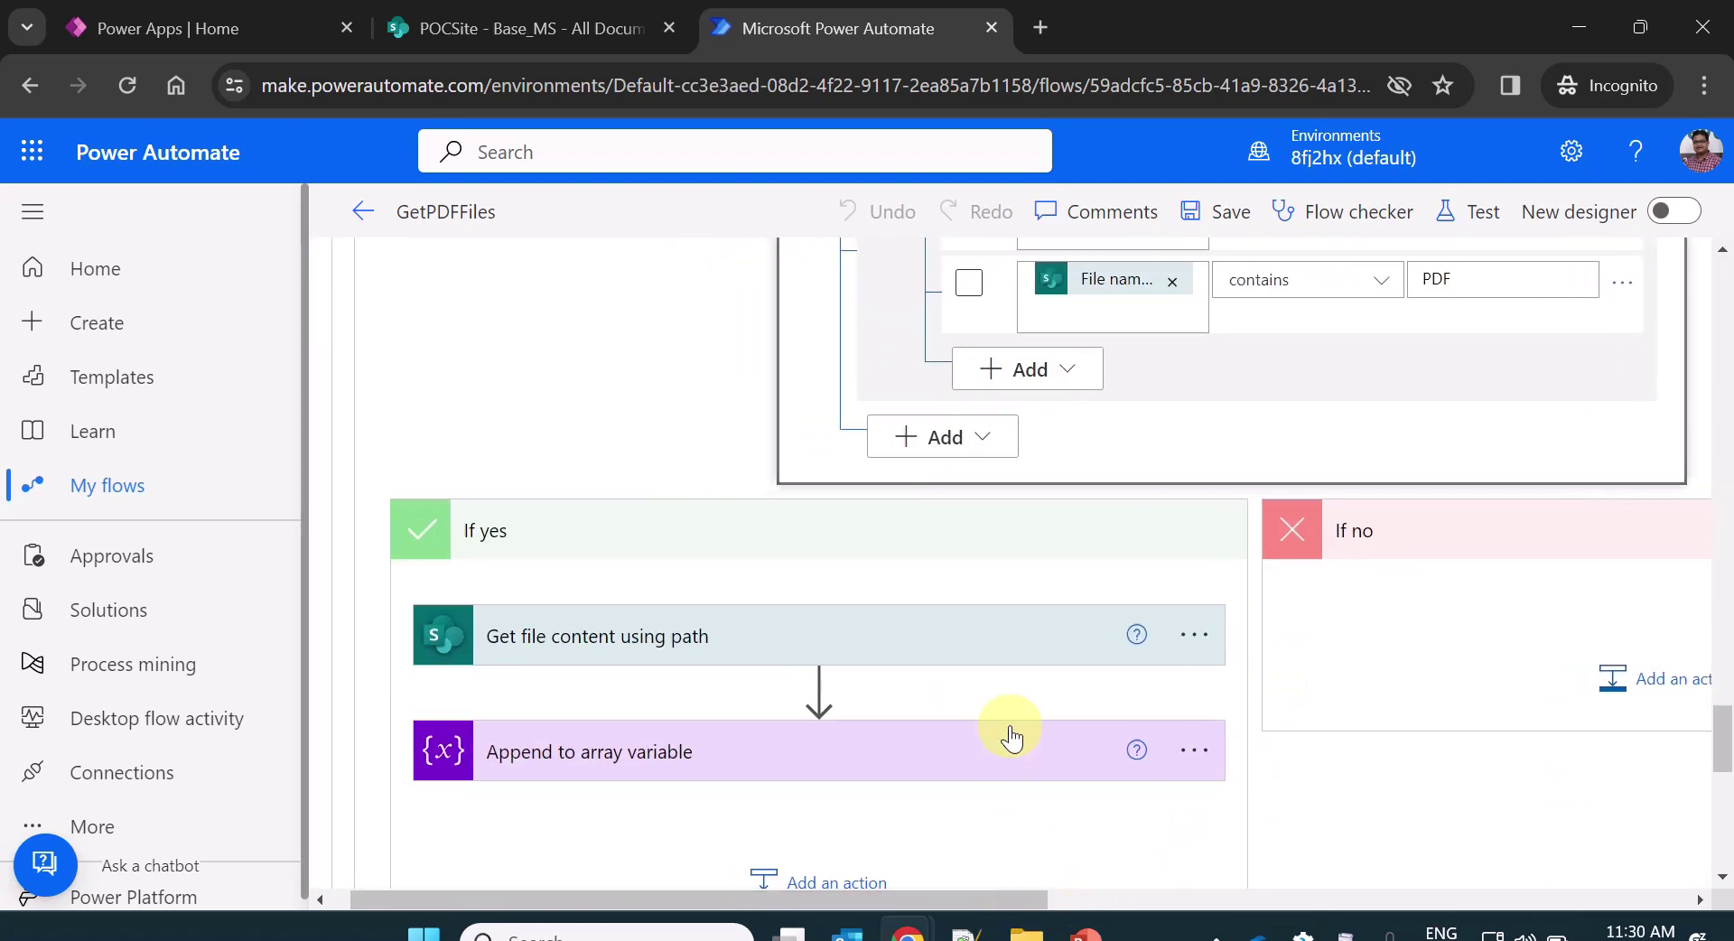
# Expand Get file content using path and Append to array variable, reviewing its content, filename, contenttype fields.
pyautogui.scroll(-3, 1011, 736)
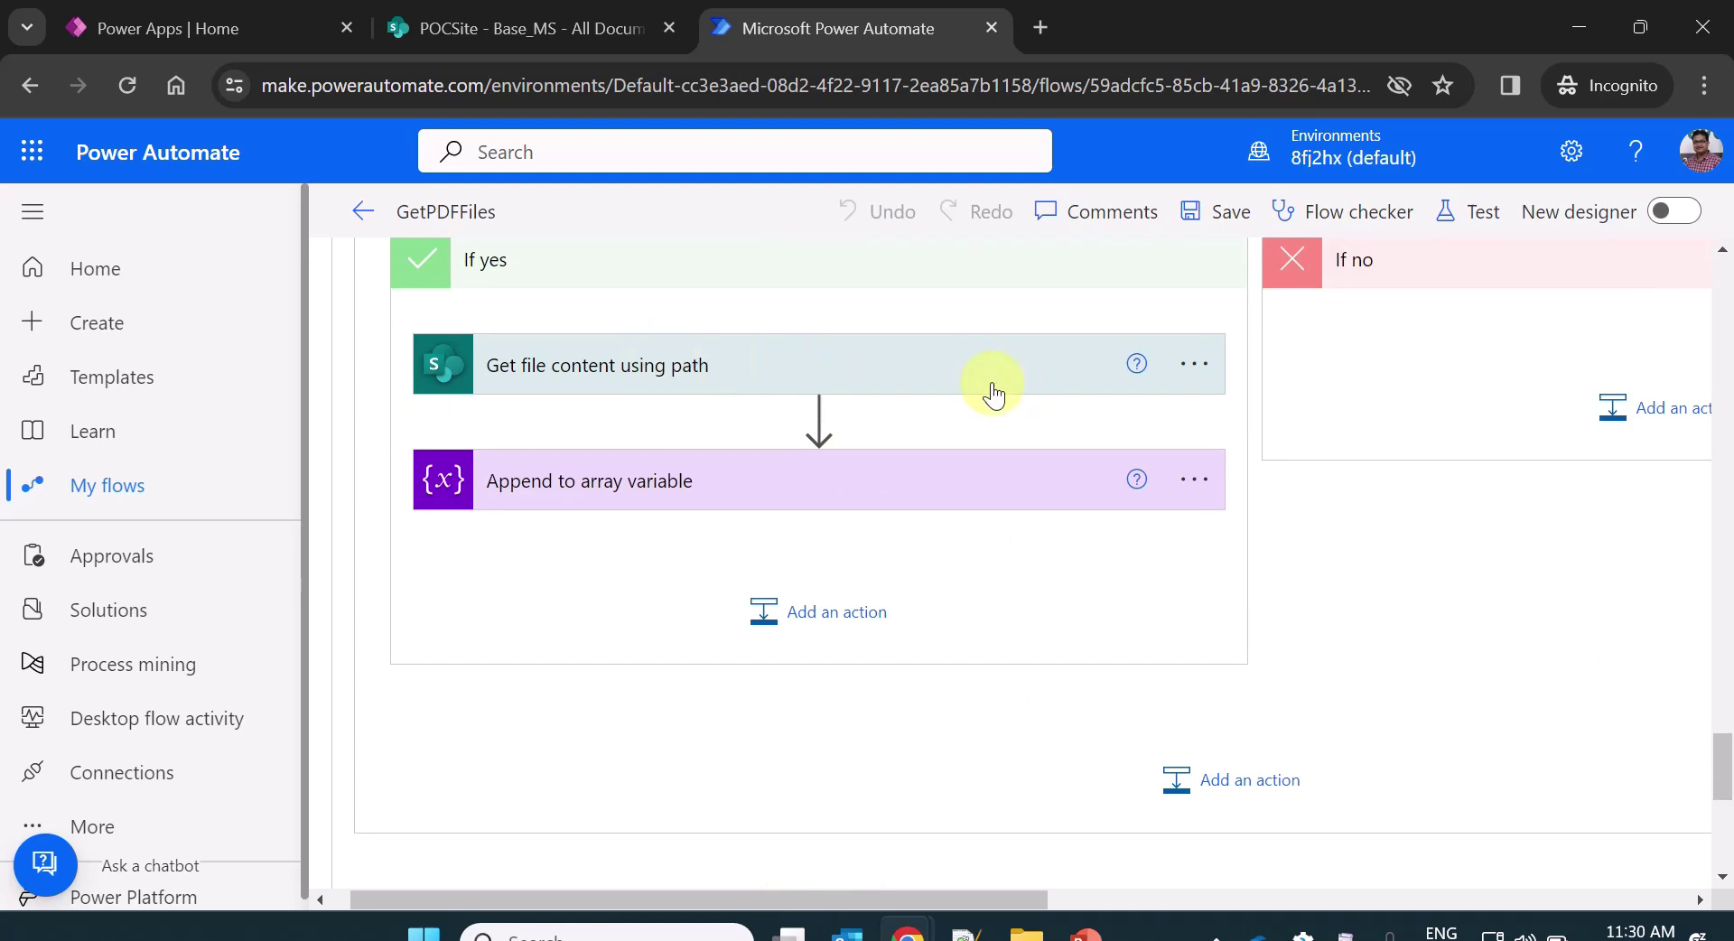
pyautogui.click(988, 368)
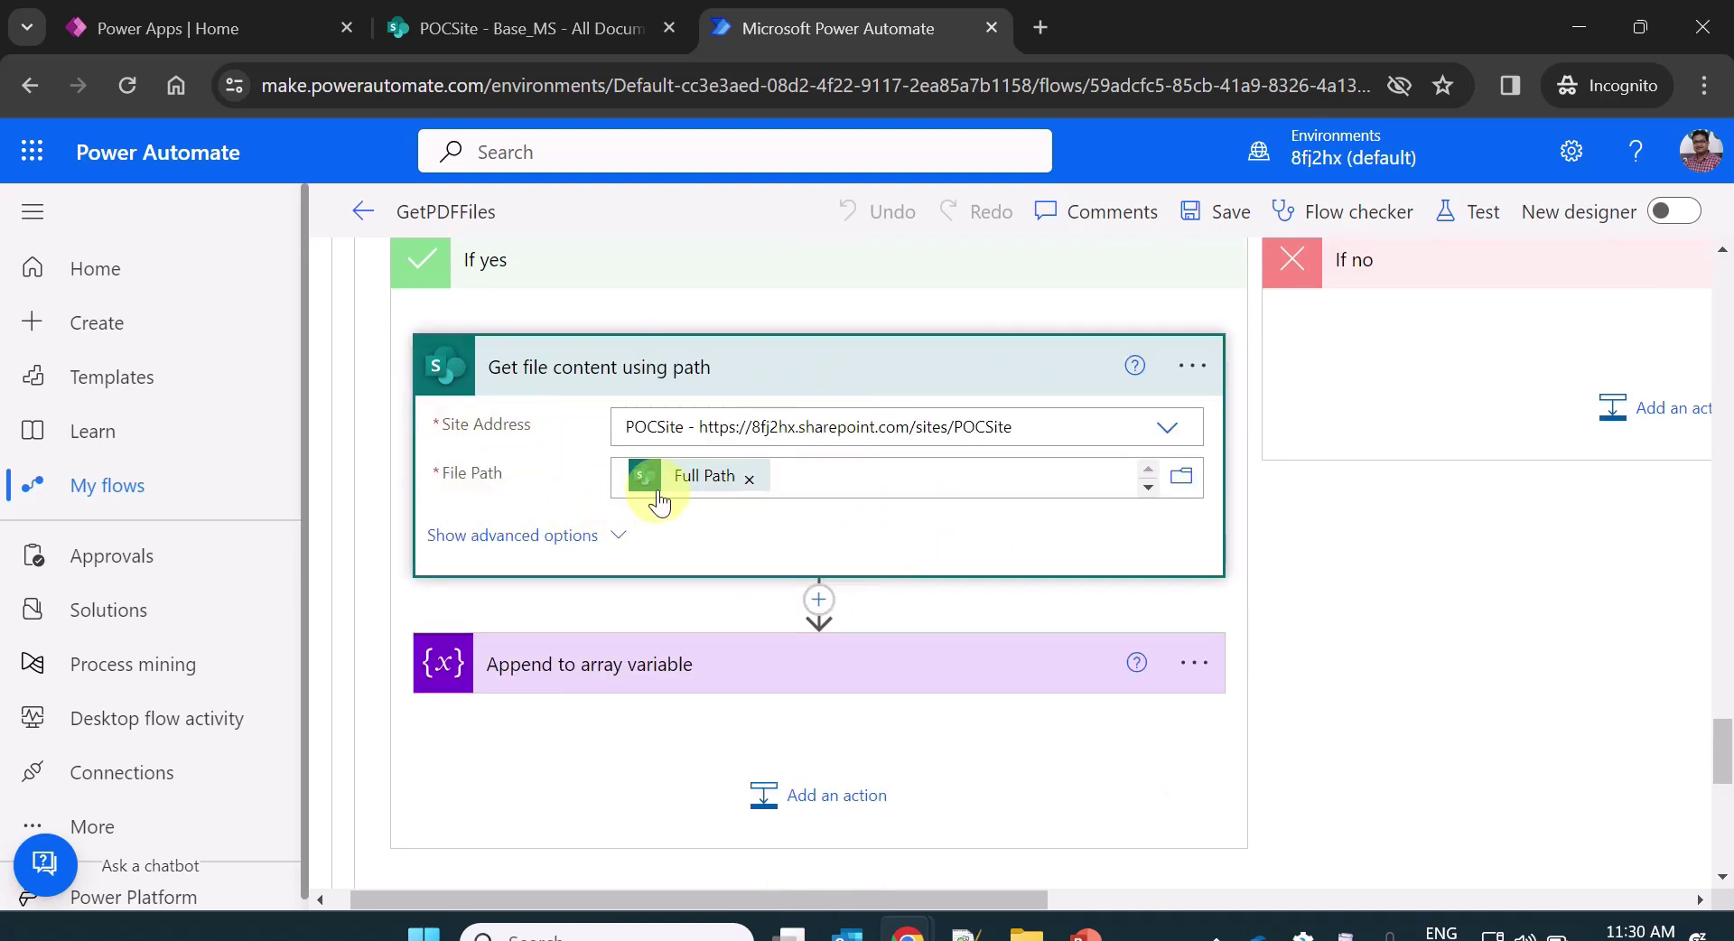
pyautogui.scroll(-1, 630, 581)
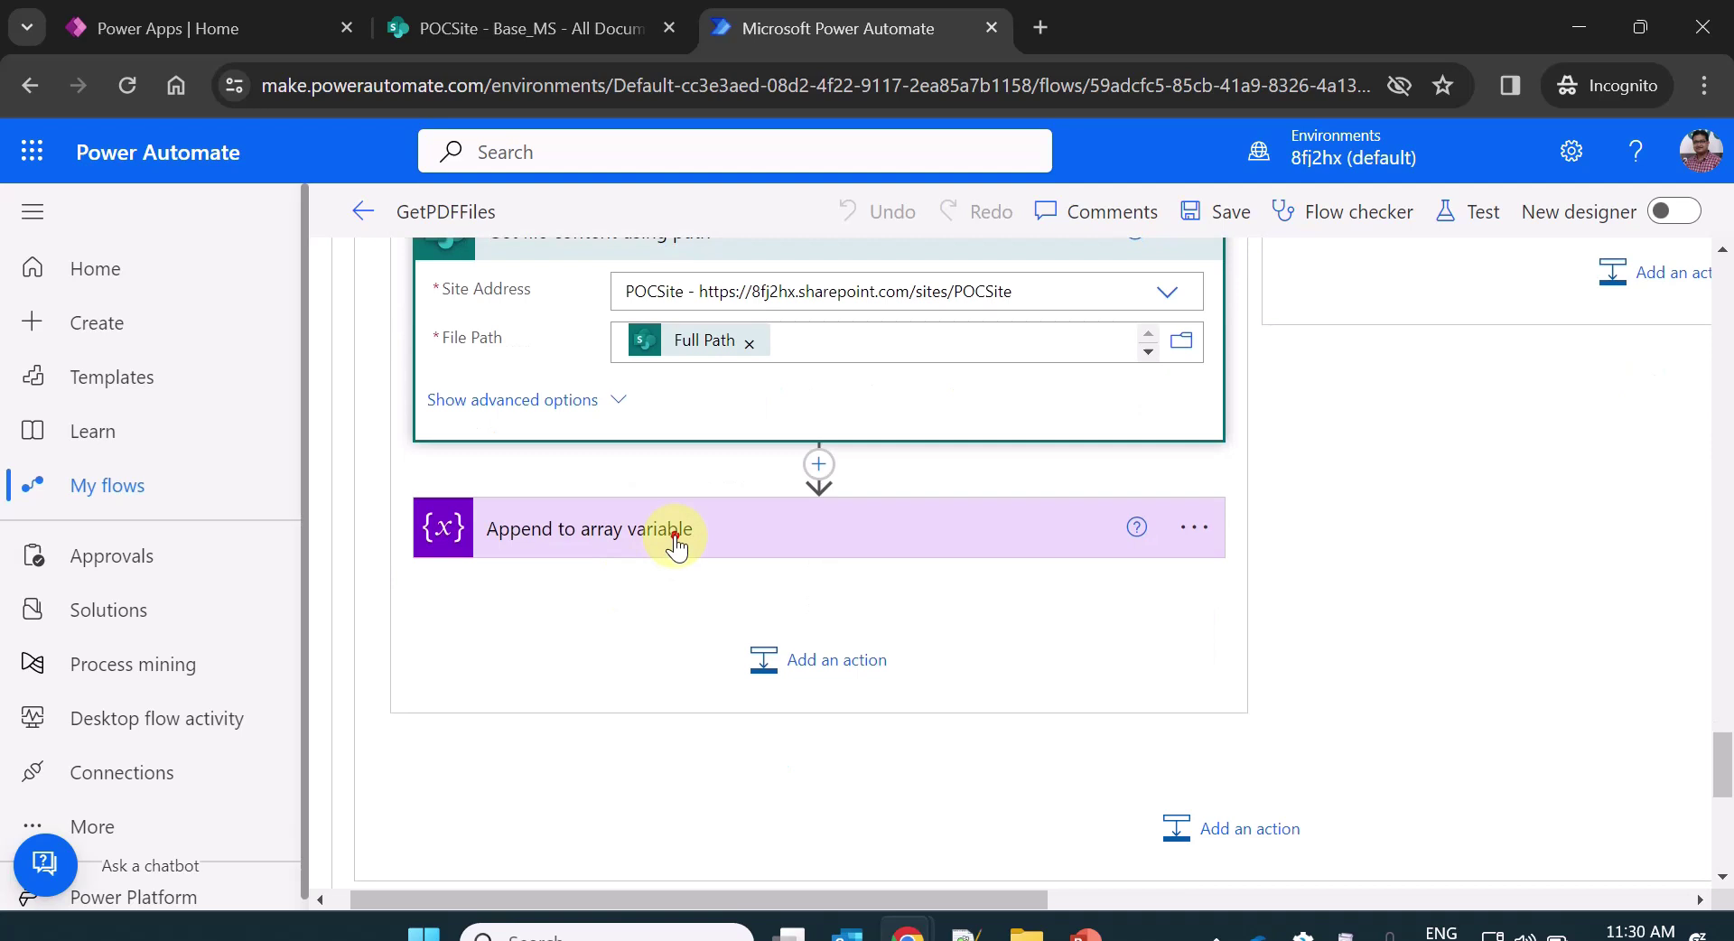
pyautogui.click(675, 537)
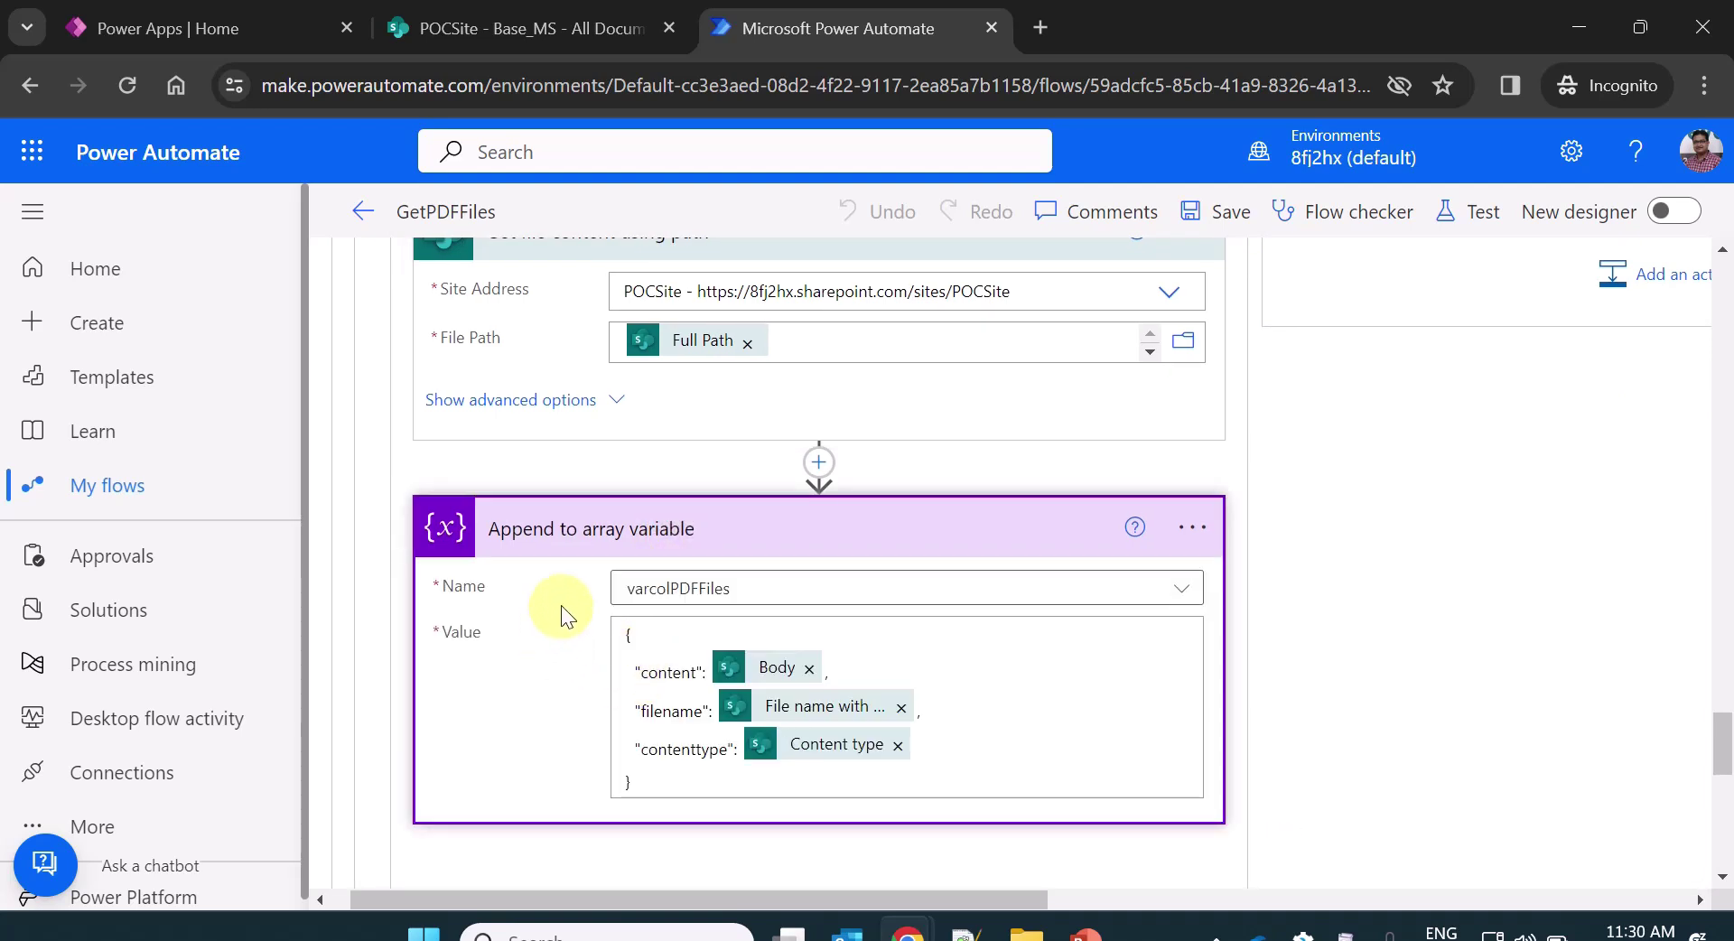
pyautogui.scroll(-1, 560, 604)
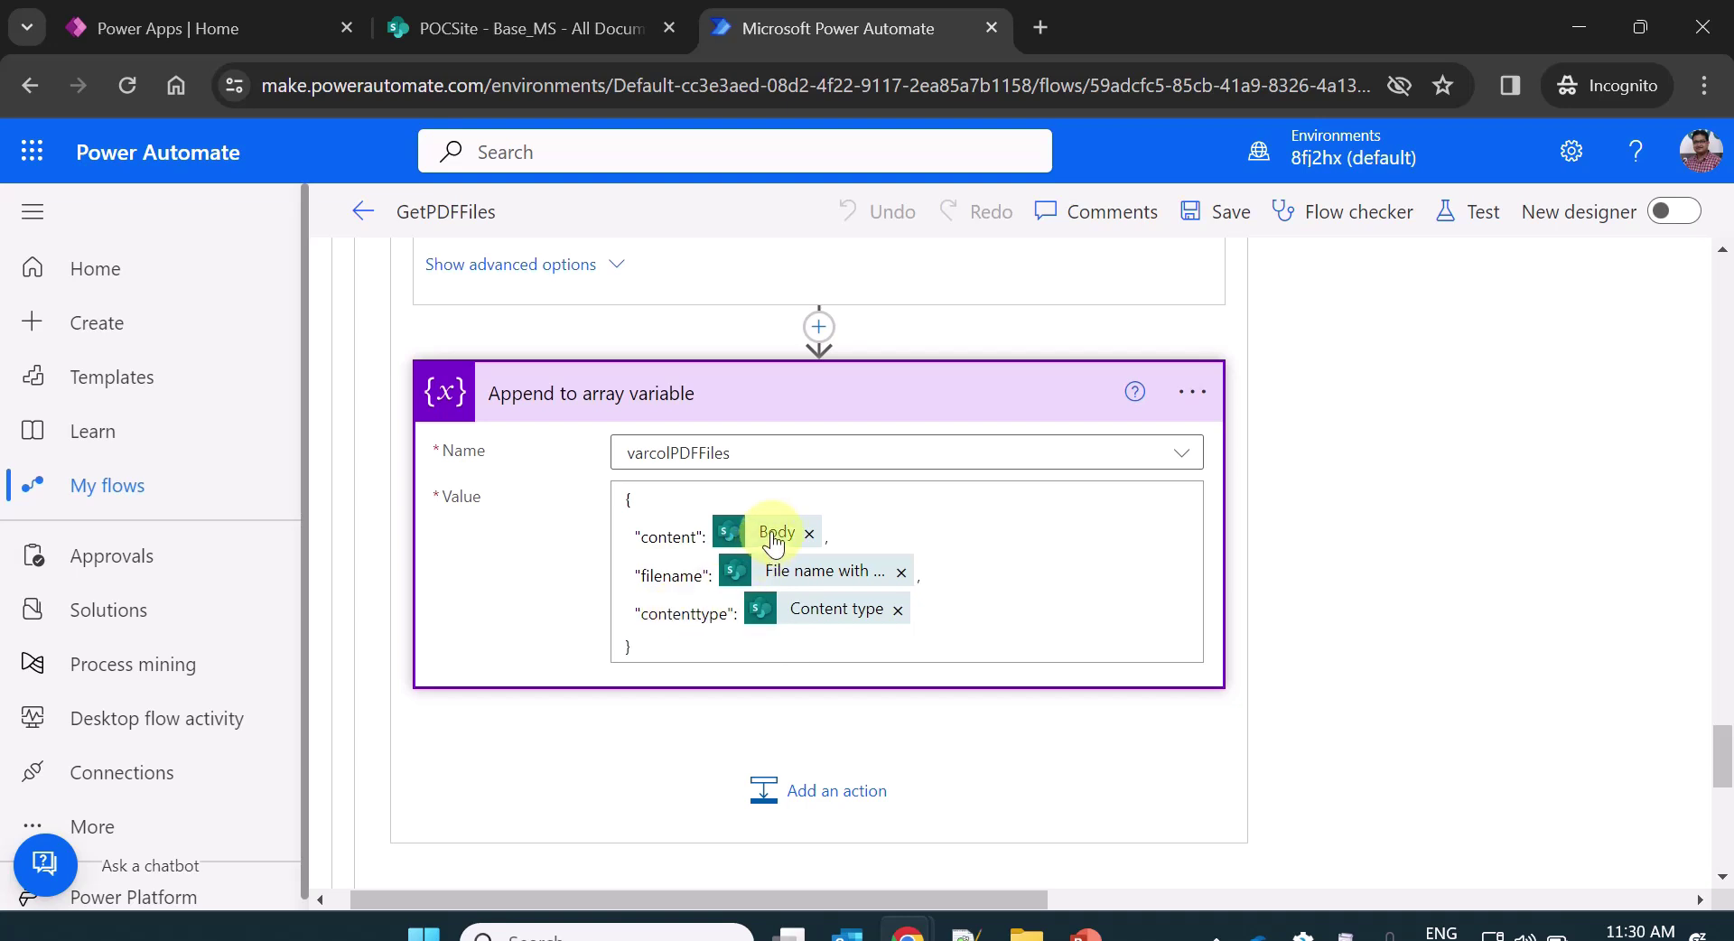
pyautogui.moveTo(773, 540)
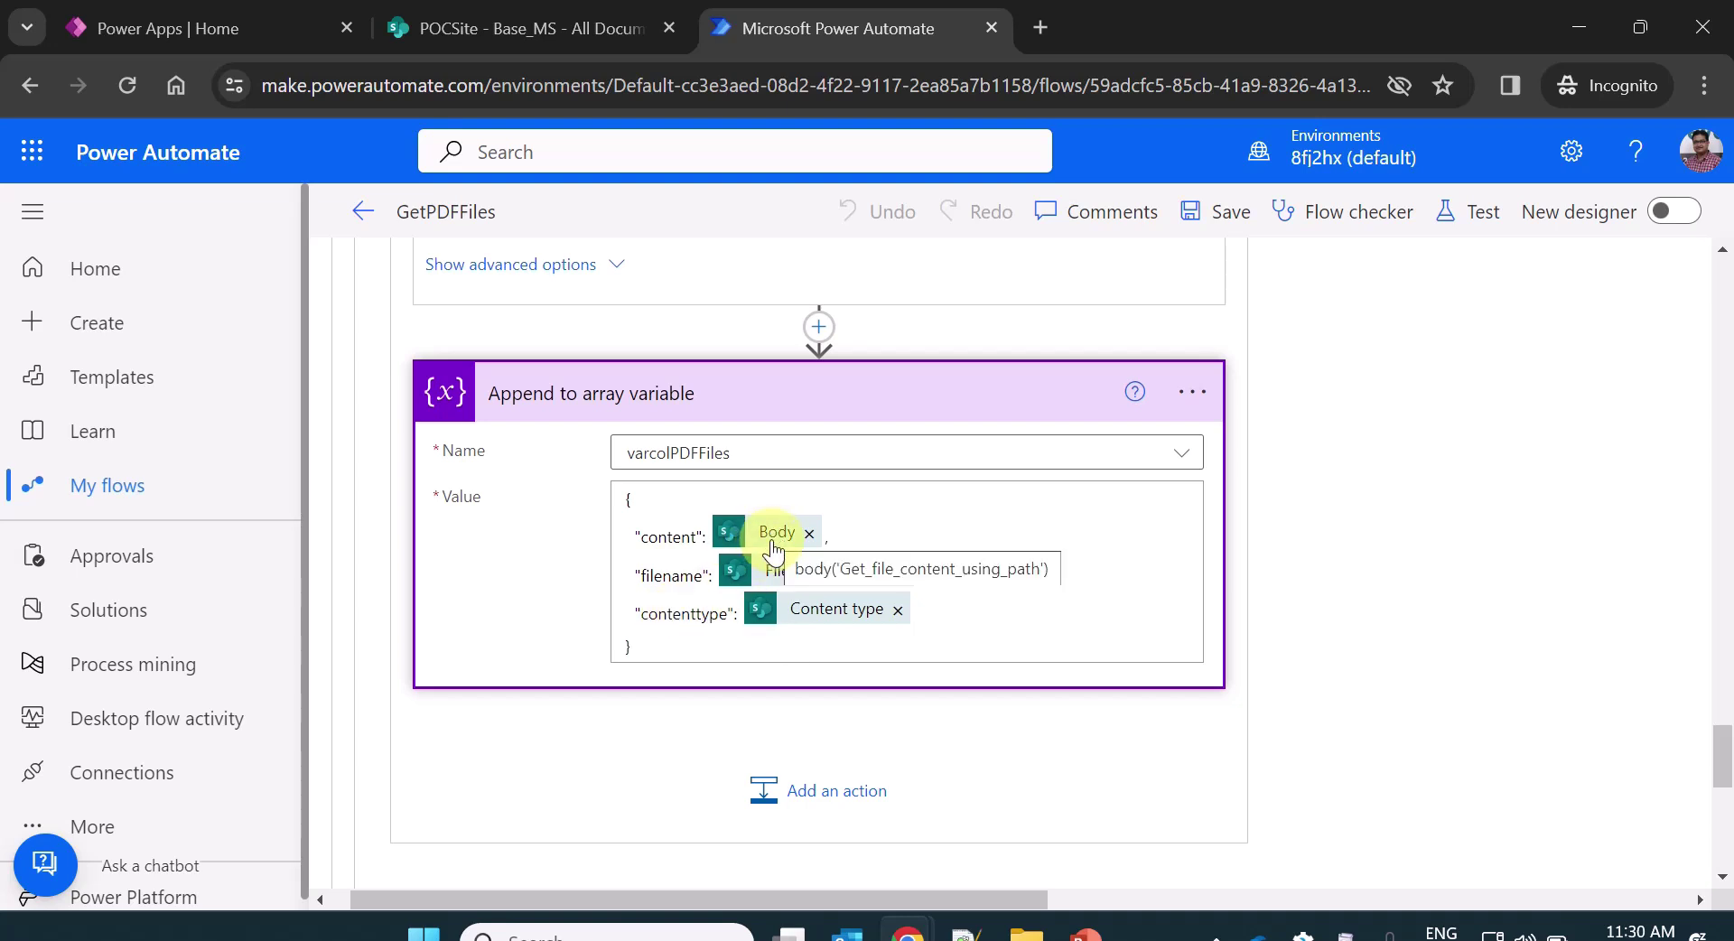
pyautogui.moveTo(773, 582)
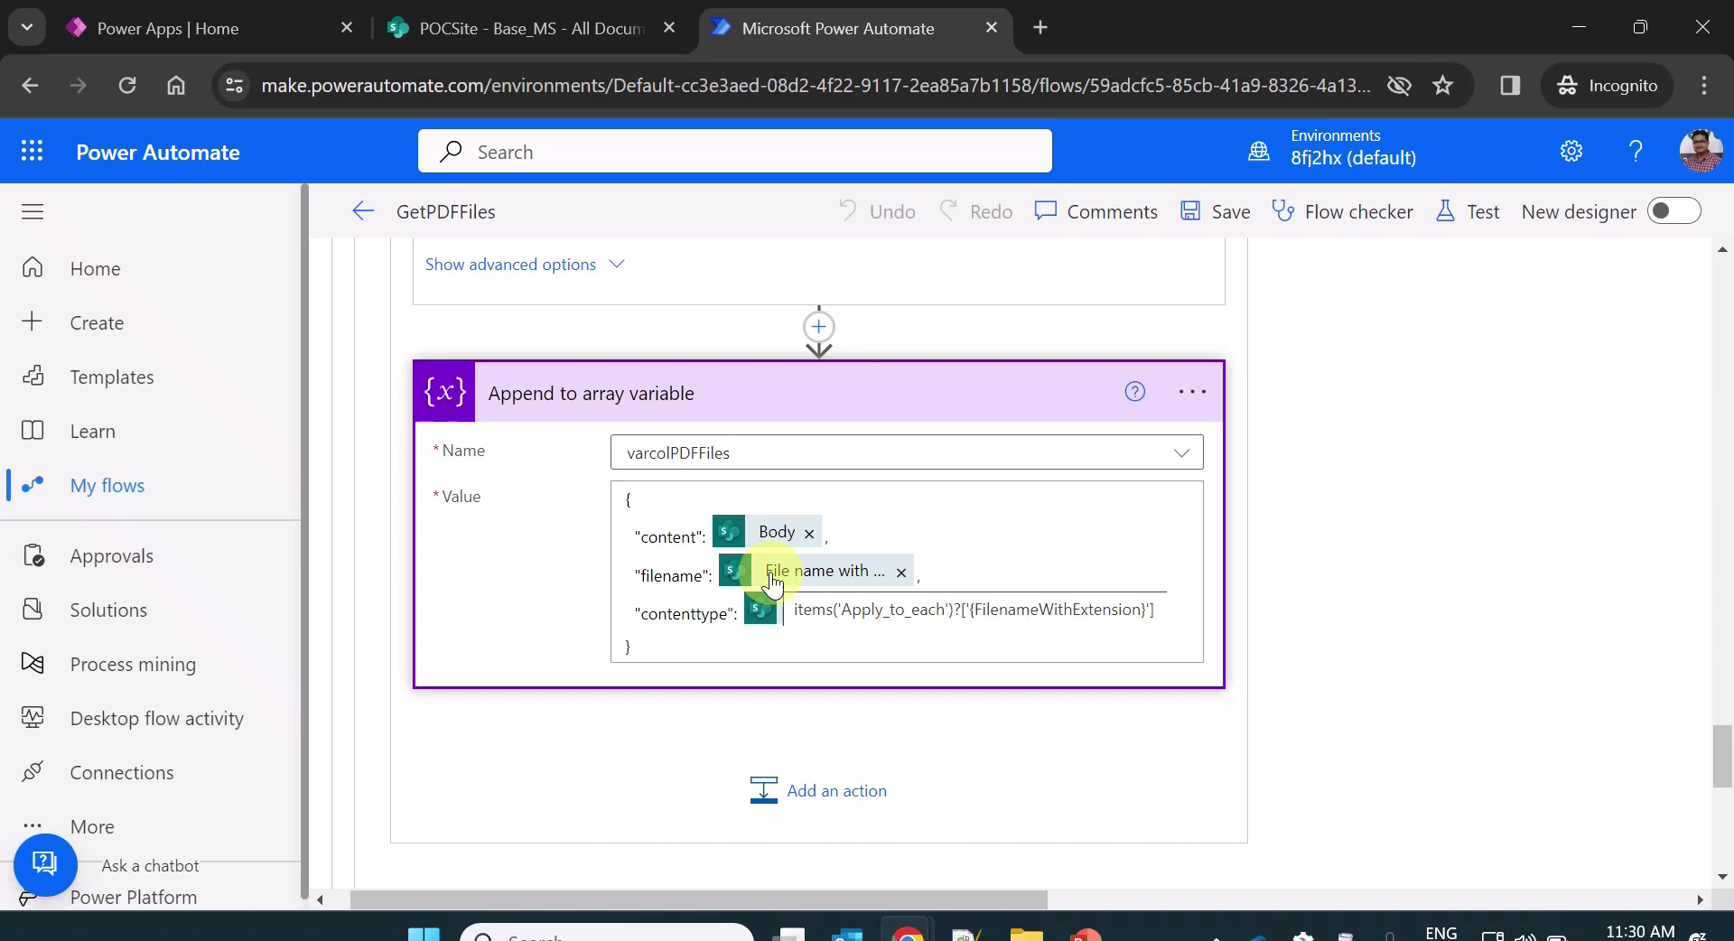
pyautogui.moveTo(793, 621)
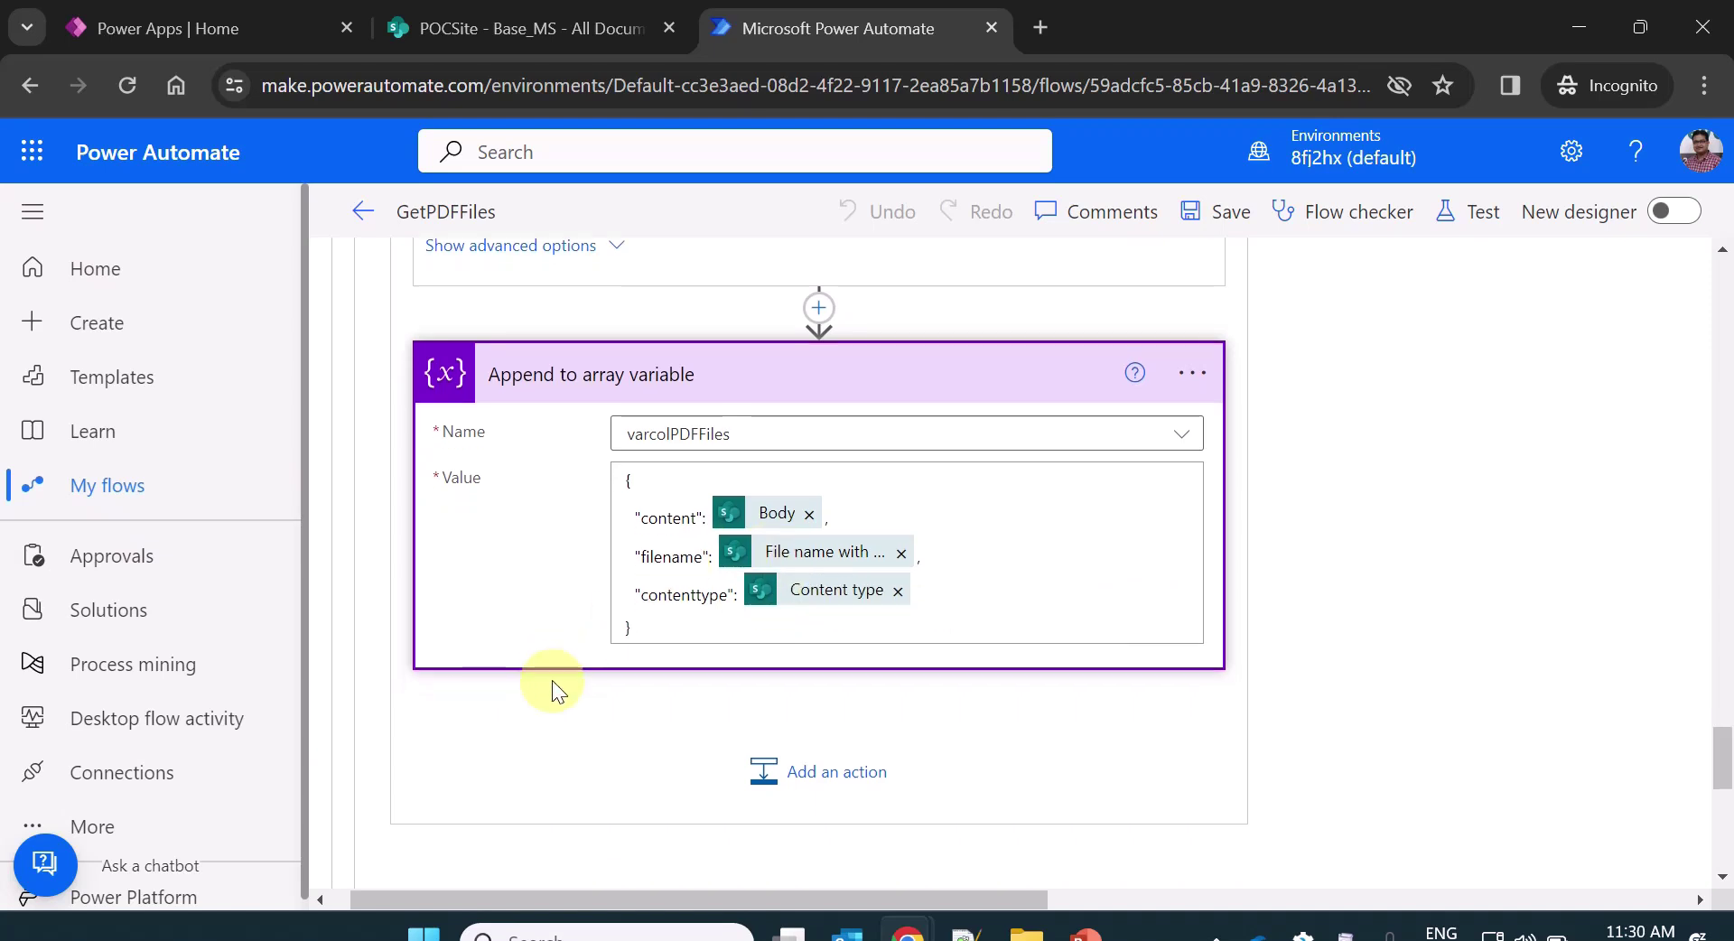
pyautogui.scroll(-2, 560, 680)
pyautogui.scroll(15, 559, 680)
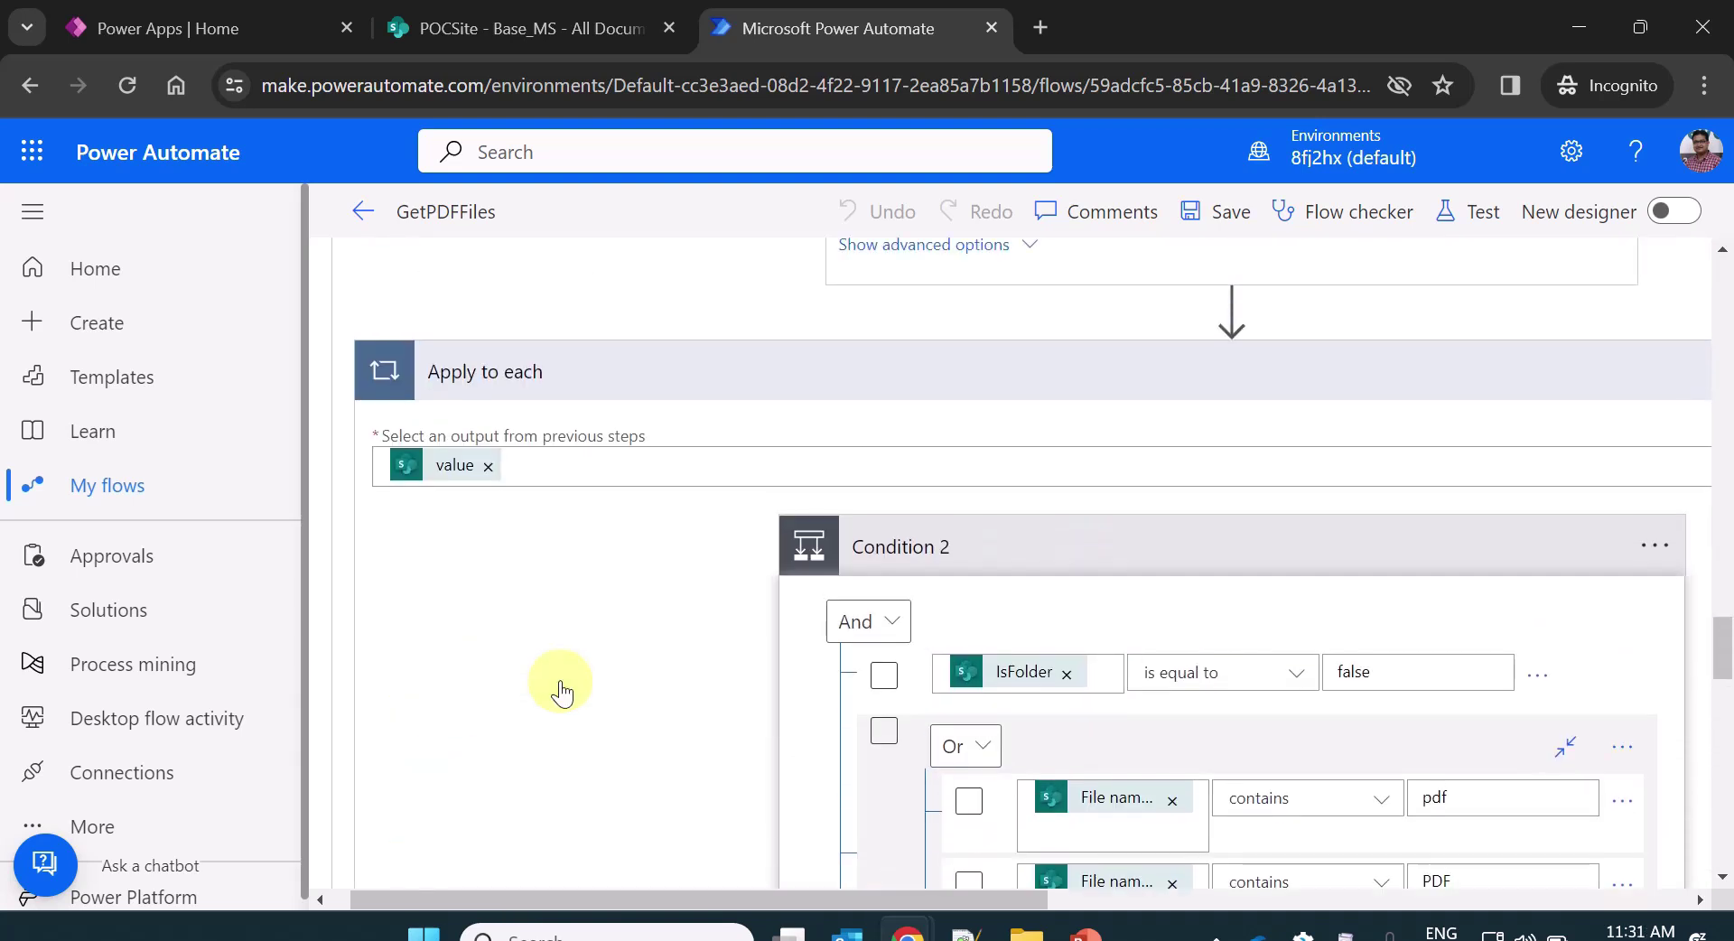
# Run a manual test of the GetPDFFiles flow and close the run confirmation.
pyautogui.scroll(15, 610, 701)
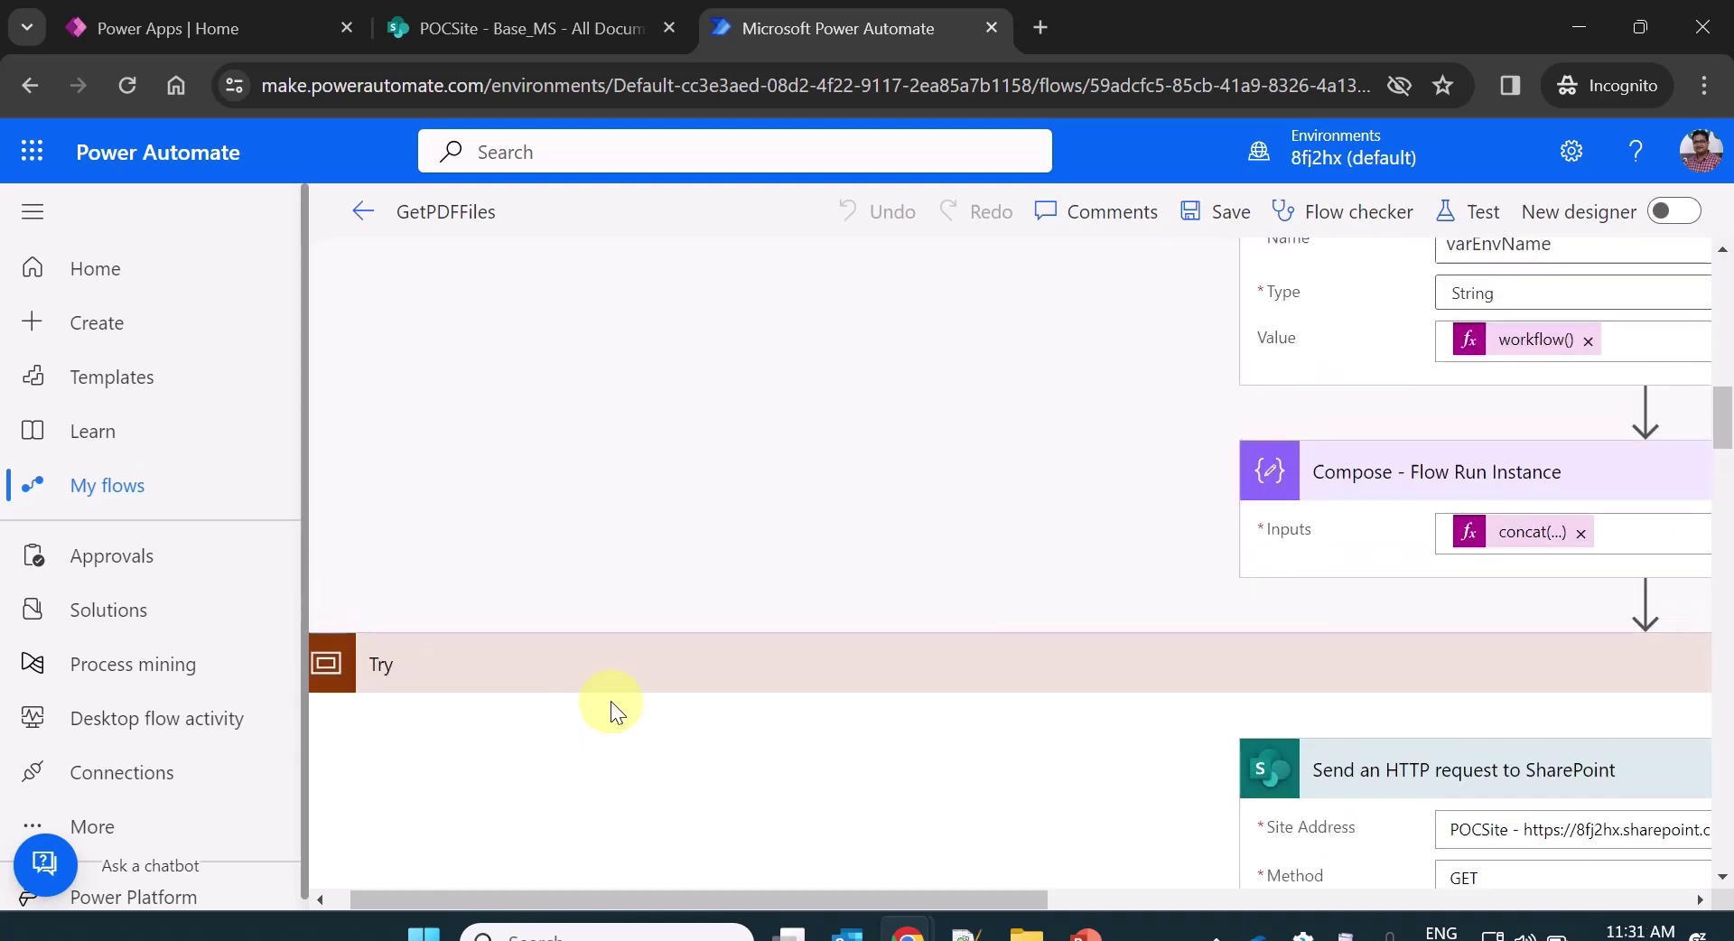
pyautogui.scroll(5, 611, 705)
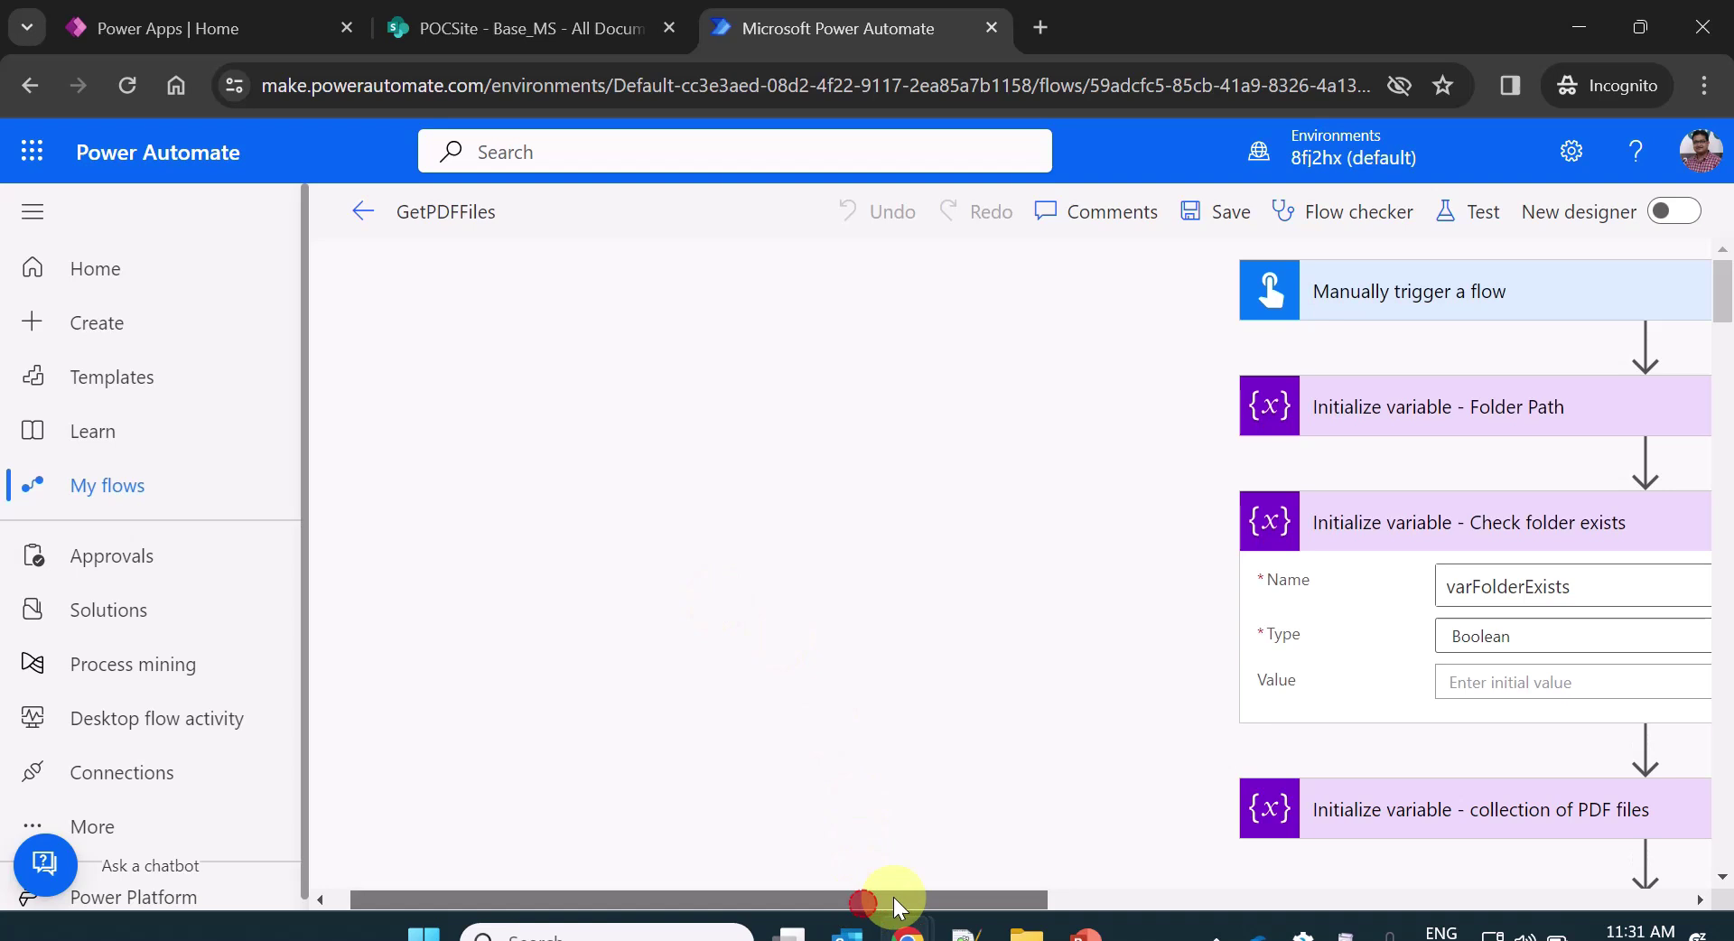
pyautogui.moveTo(892, 898); pyautogui.dragTo(930, 898)
pyautogui.click(1458, 212)
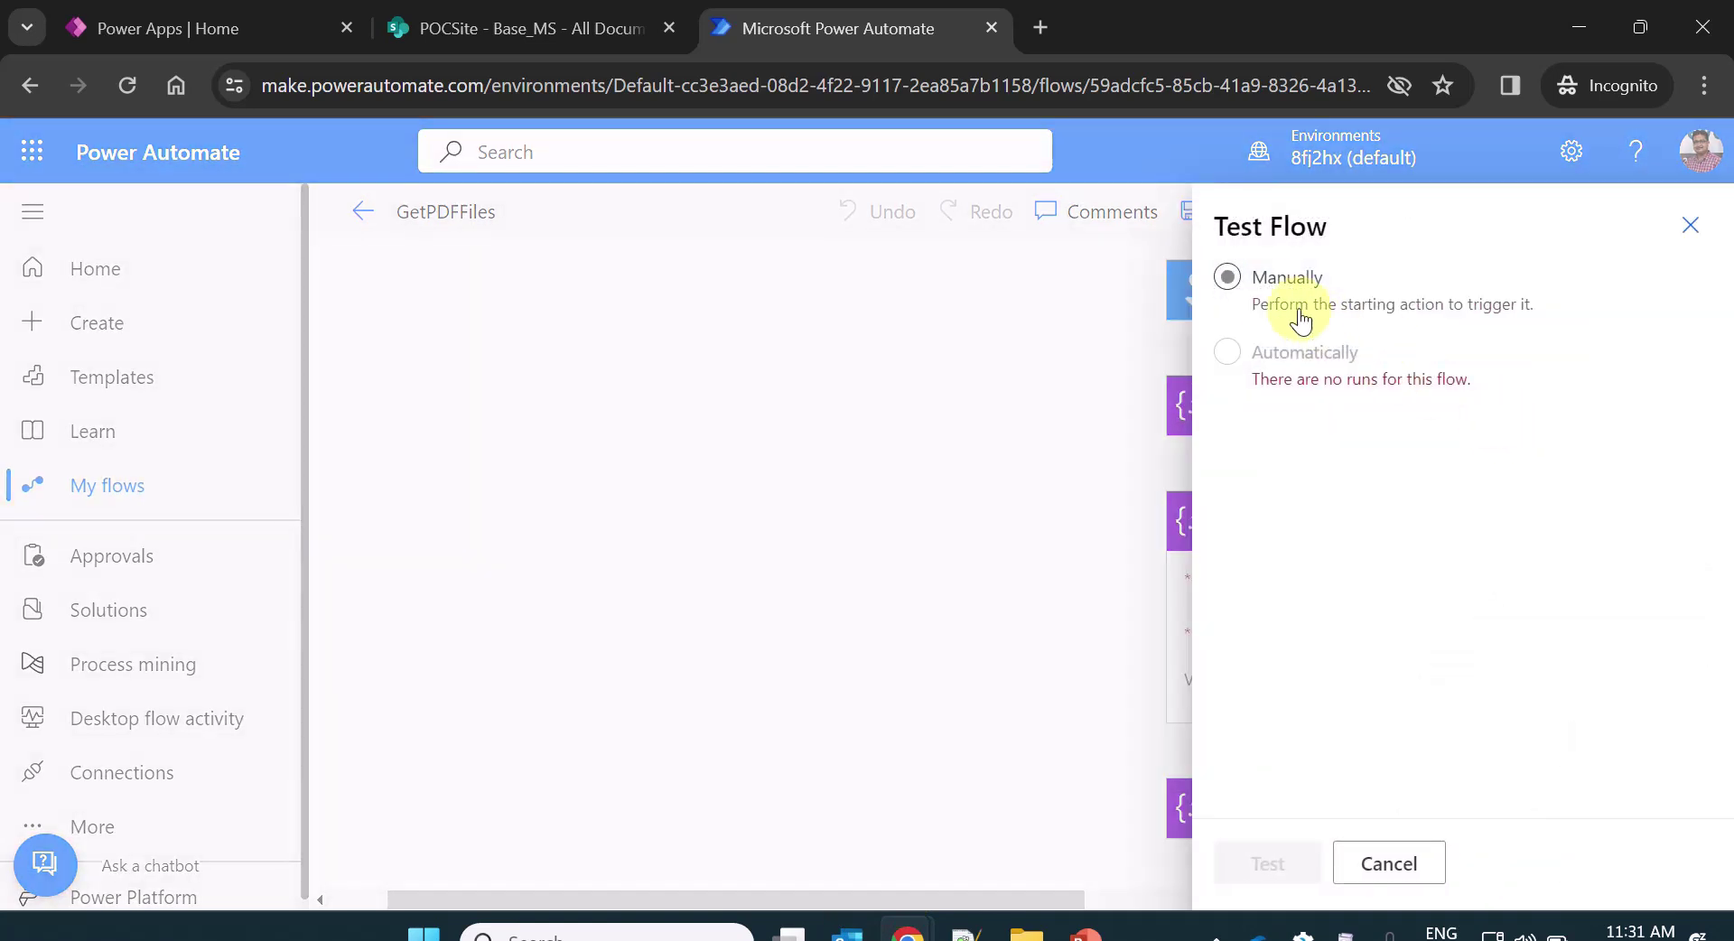
pyautogui.click(1228, 278)
pyautogui.click(1280, 857)
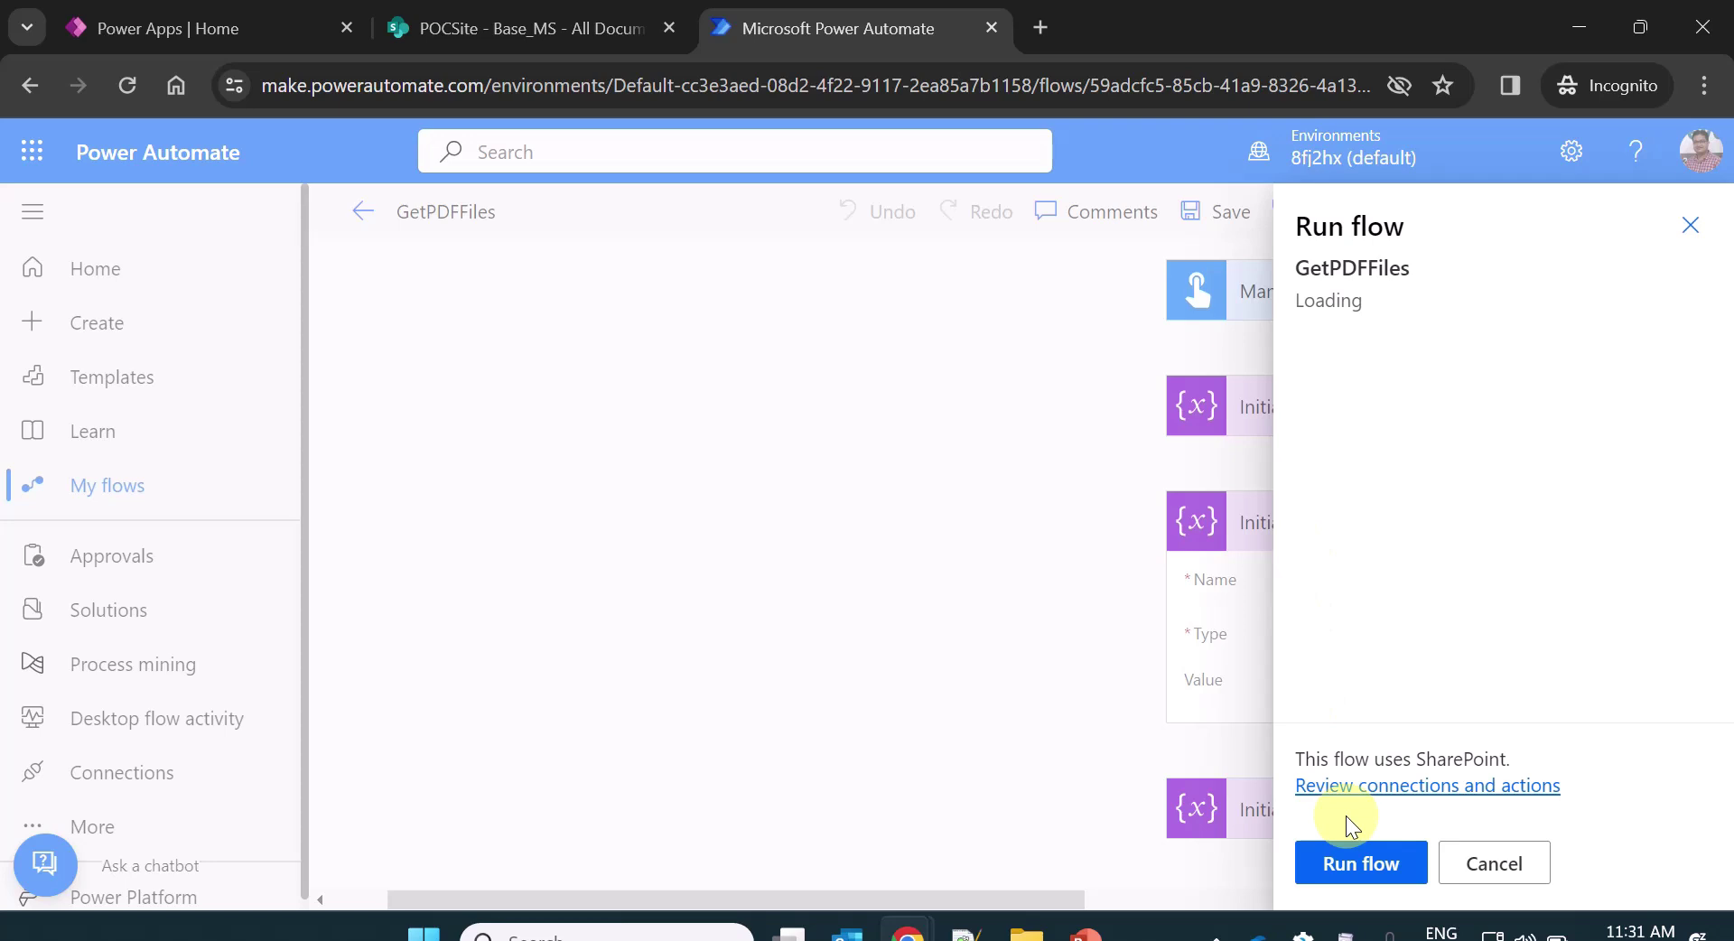
pyautogui.click(1350, 867)
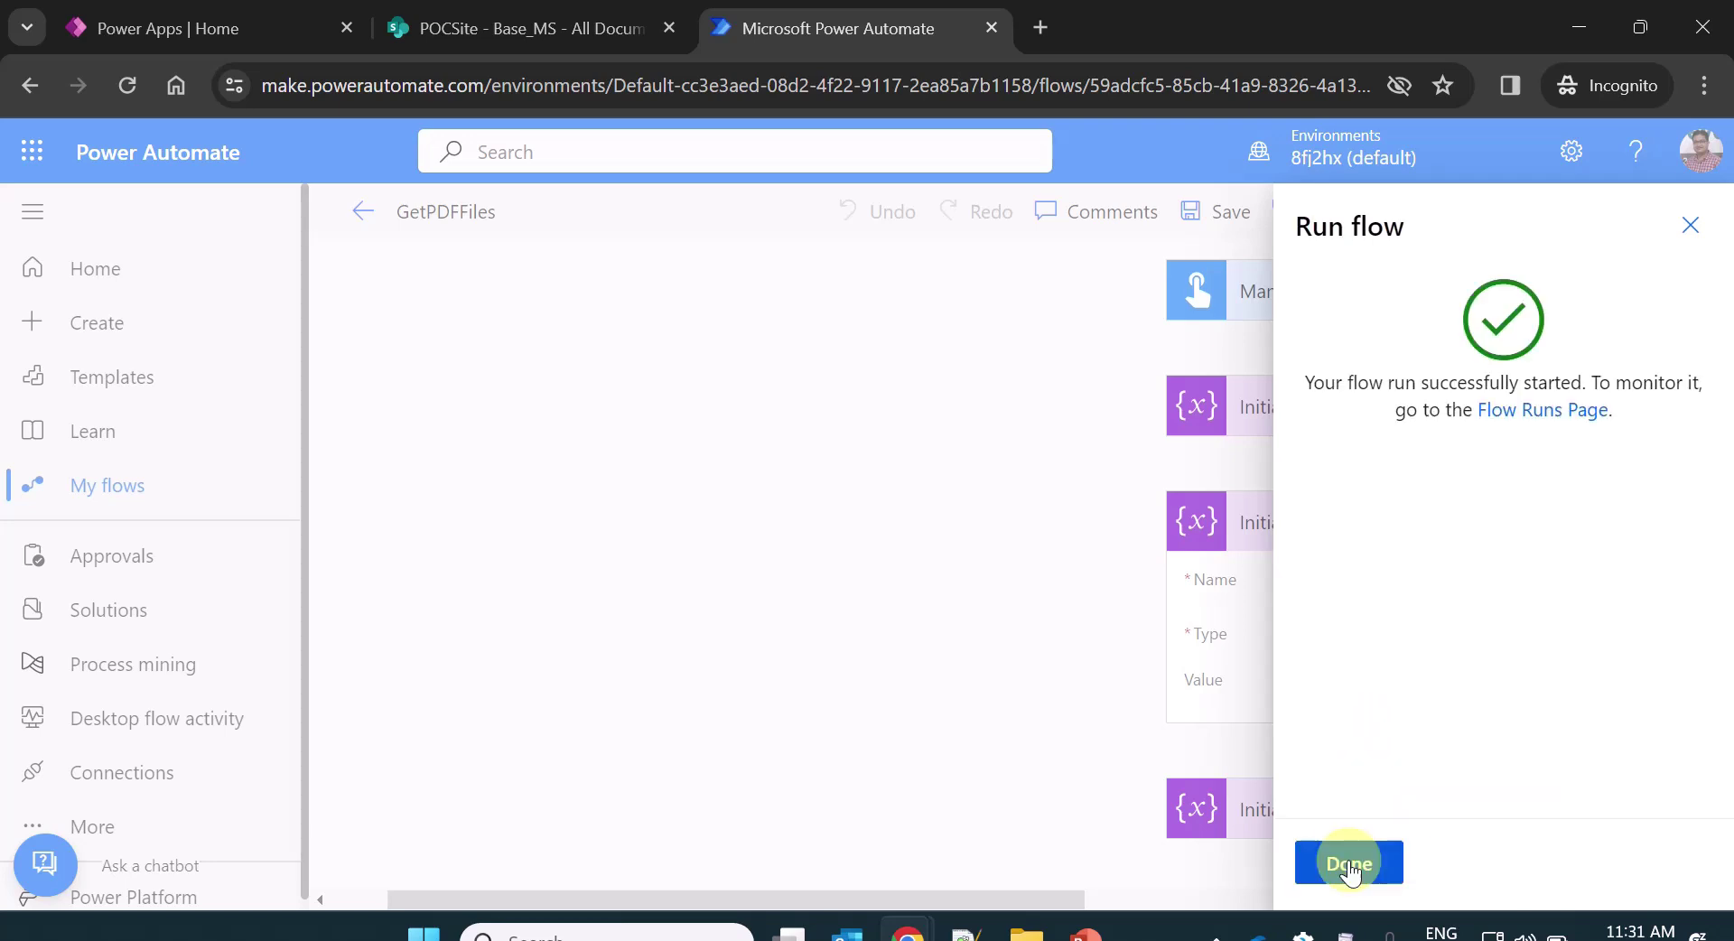
pyautogui.click(1350, 865)
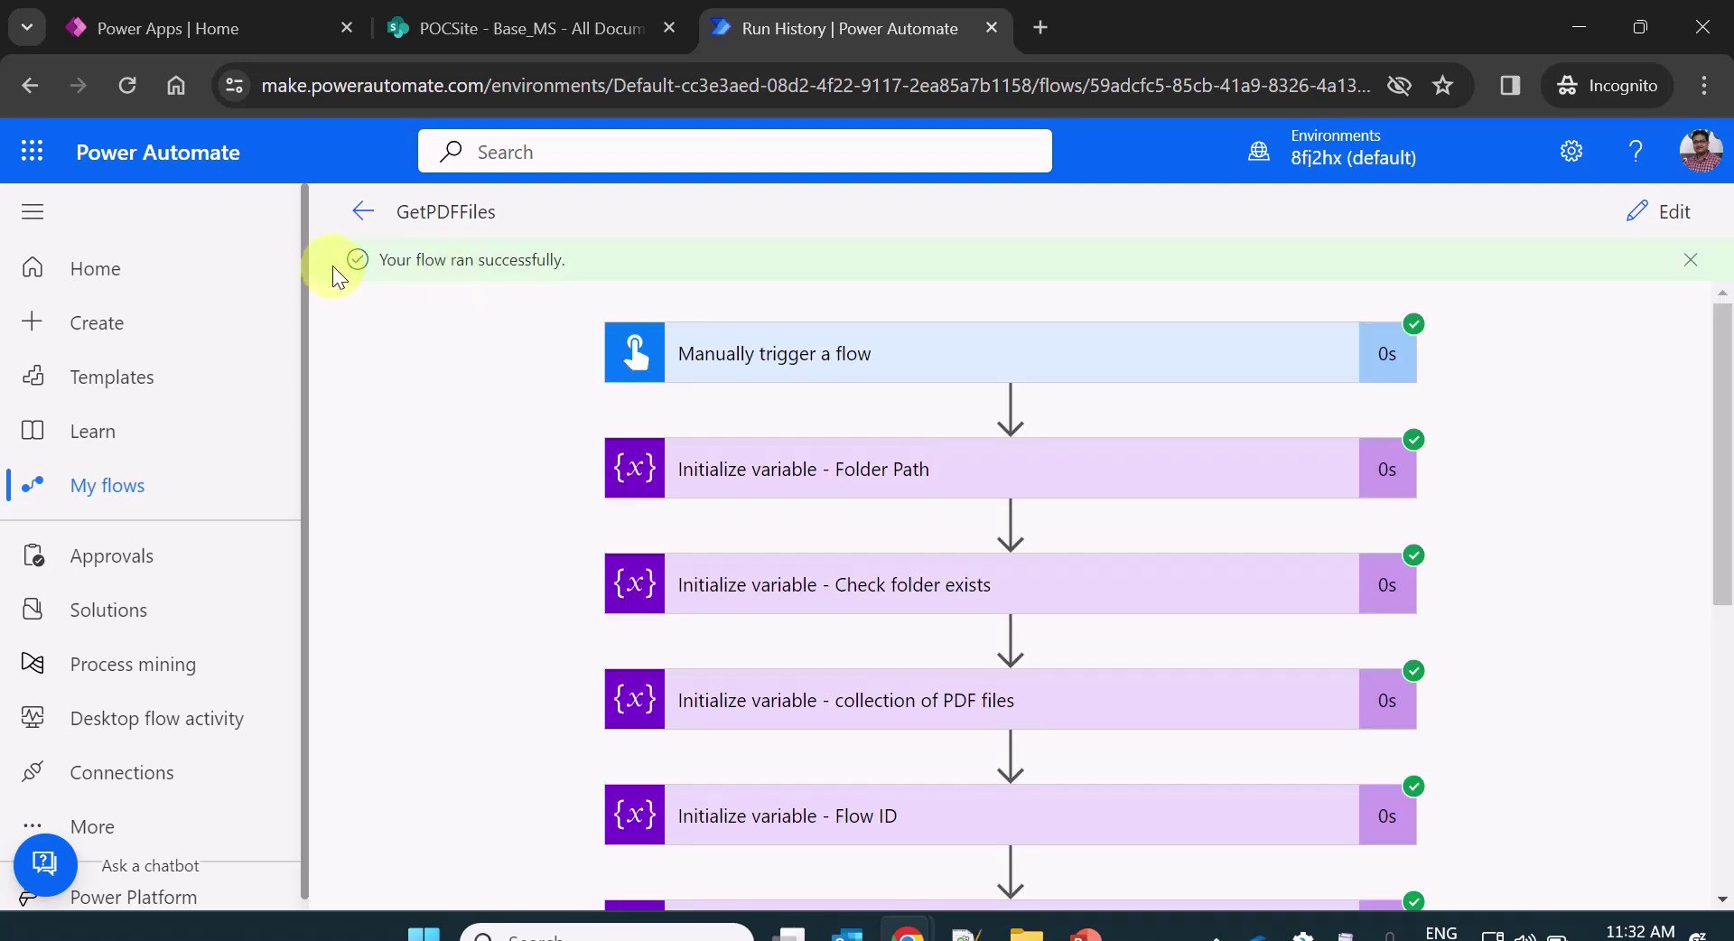
# Inspect the successful run's Flow ID inputs and the Compose step's full run URL output.
pyautogui.moveTo(415, 260); pyautogui.dragTo(567, 269)
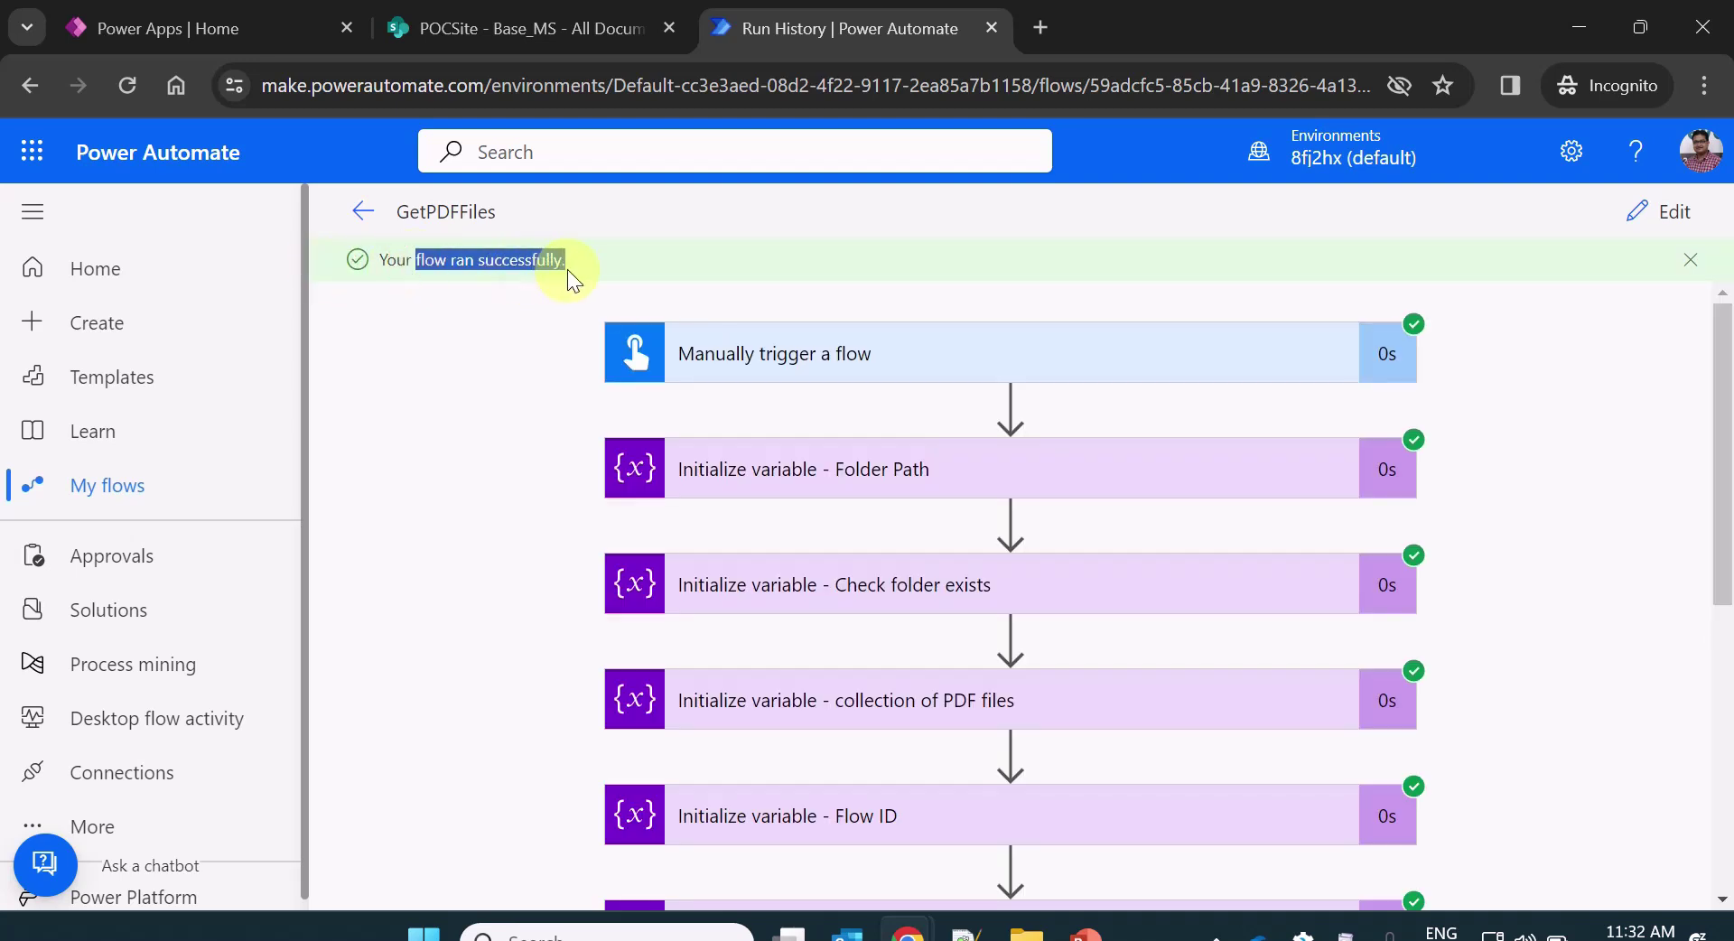
pyautogui.click(477, 383)
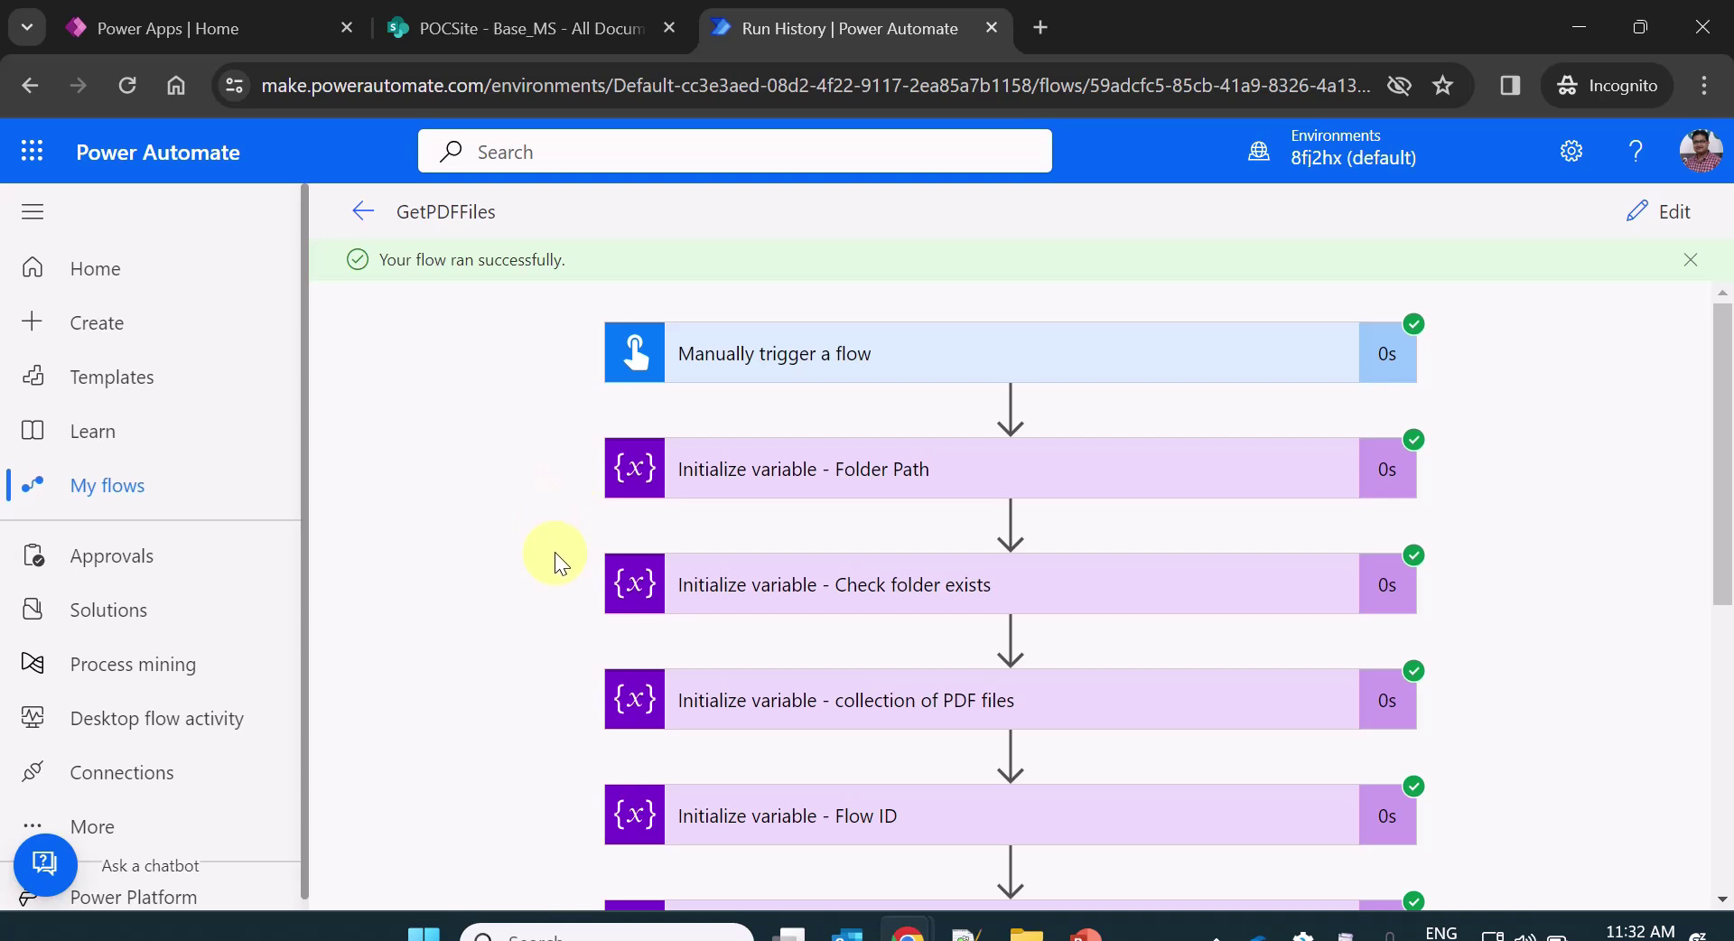
pyautogui.scroll(-3, 555, 551)
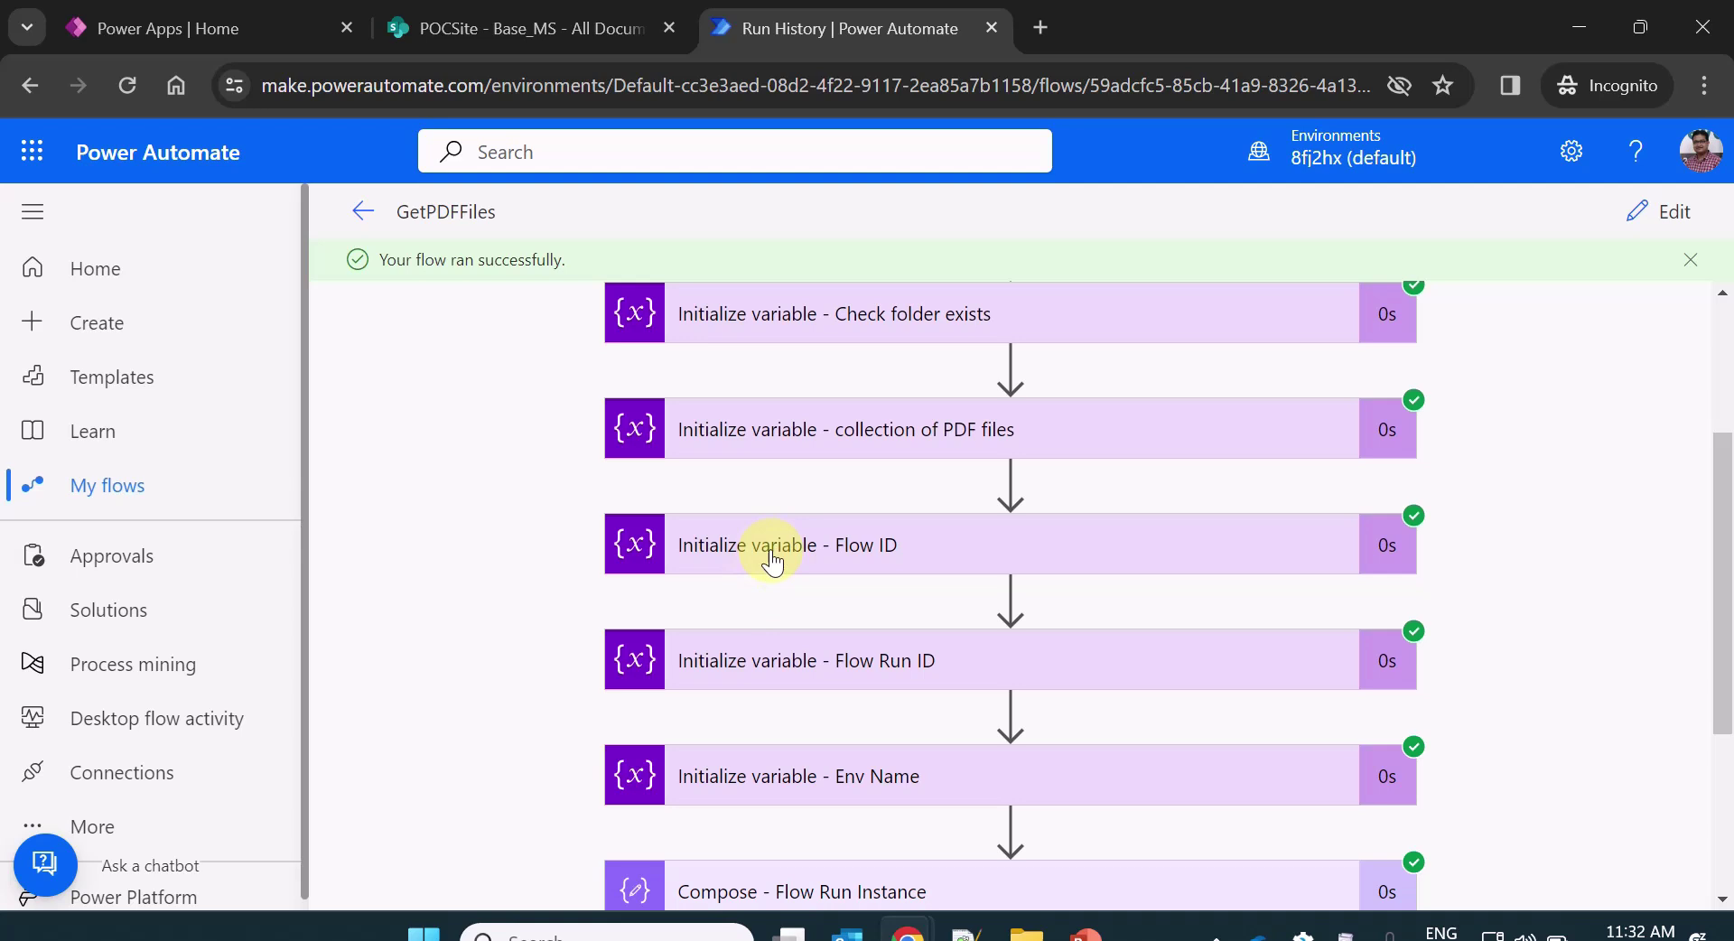
pyautogui.click(772, 560)
pyautogui.scroll(-3, 728, 655)
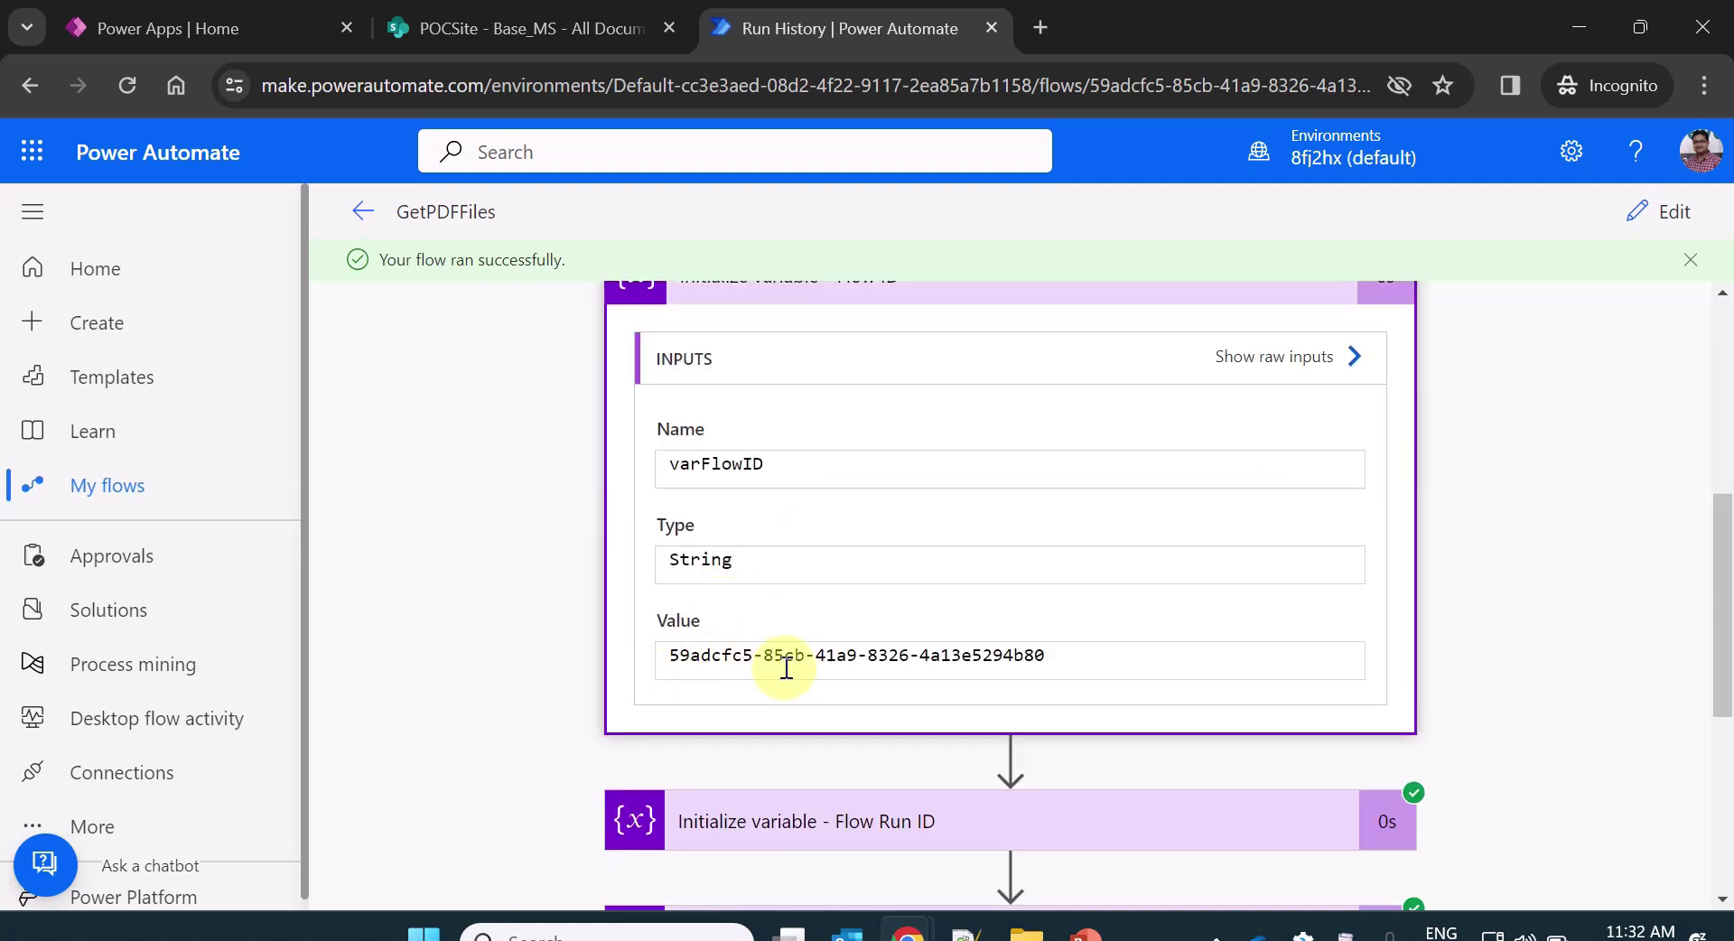
pyautogui.scroll(-5, 772, 634)
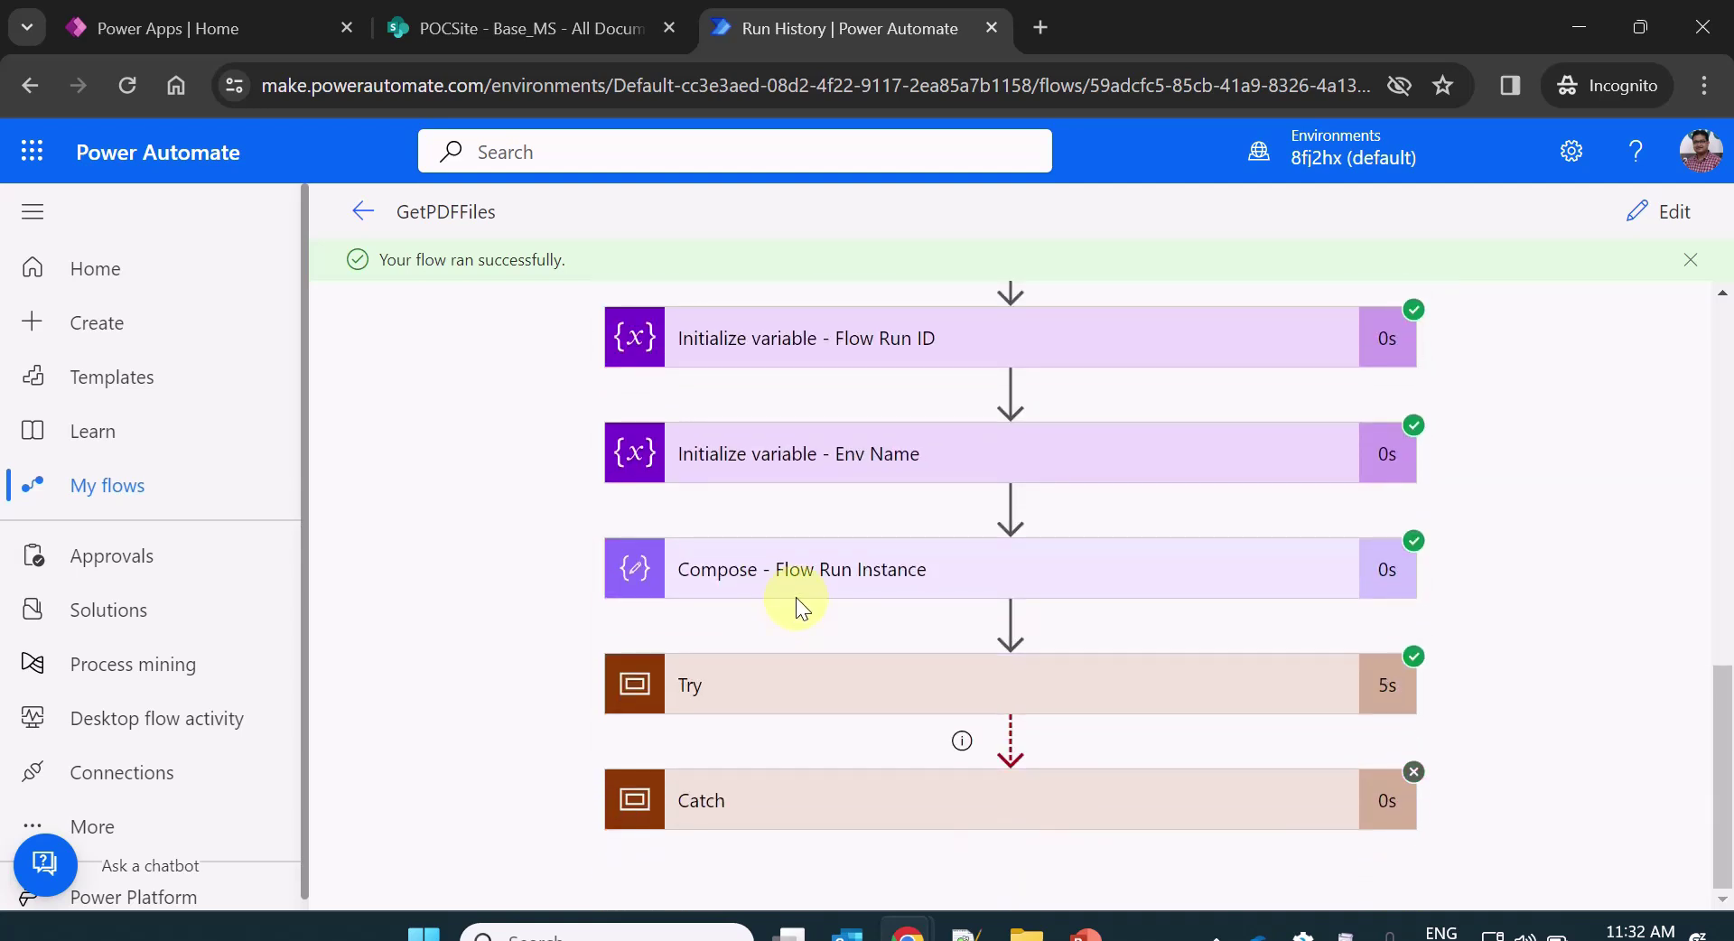
pyautogui.click(792, 599)
pyautogui.scroll(-4, 592, 658)
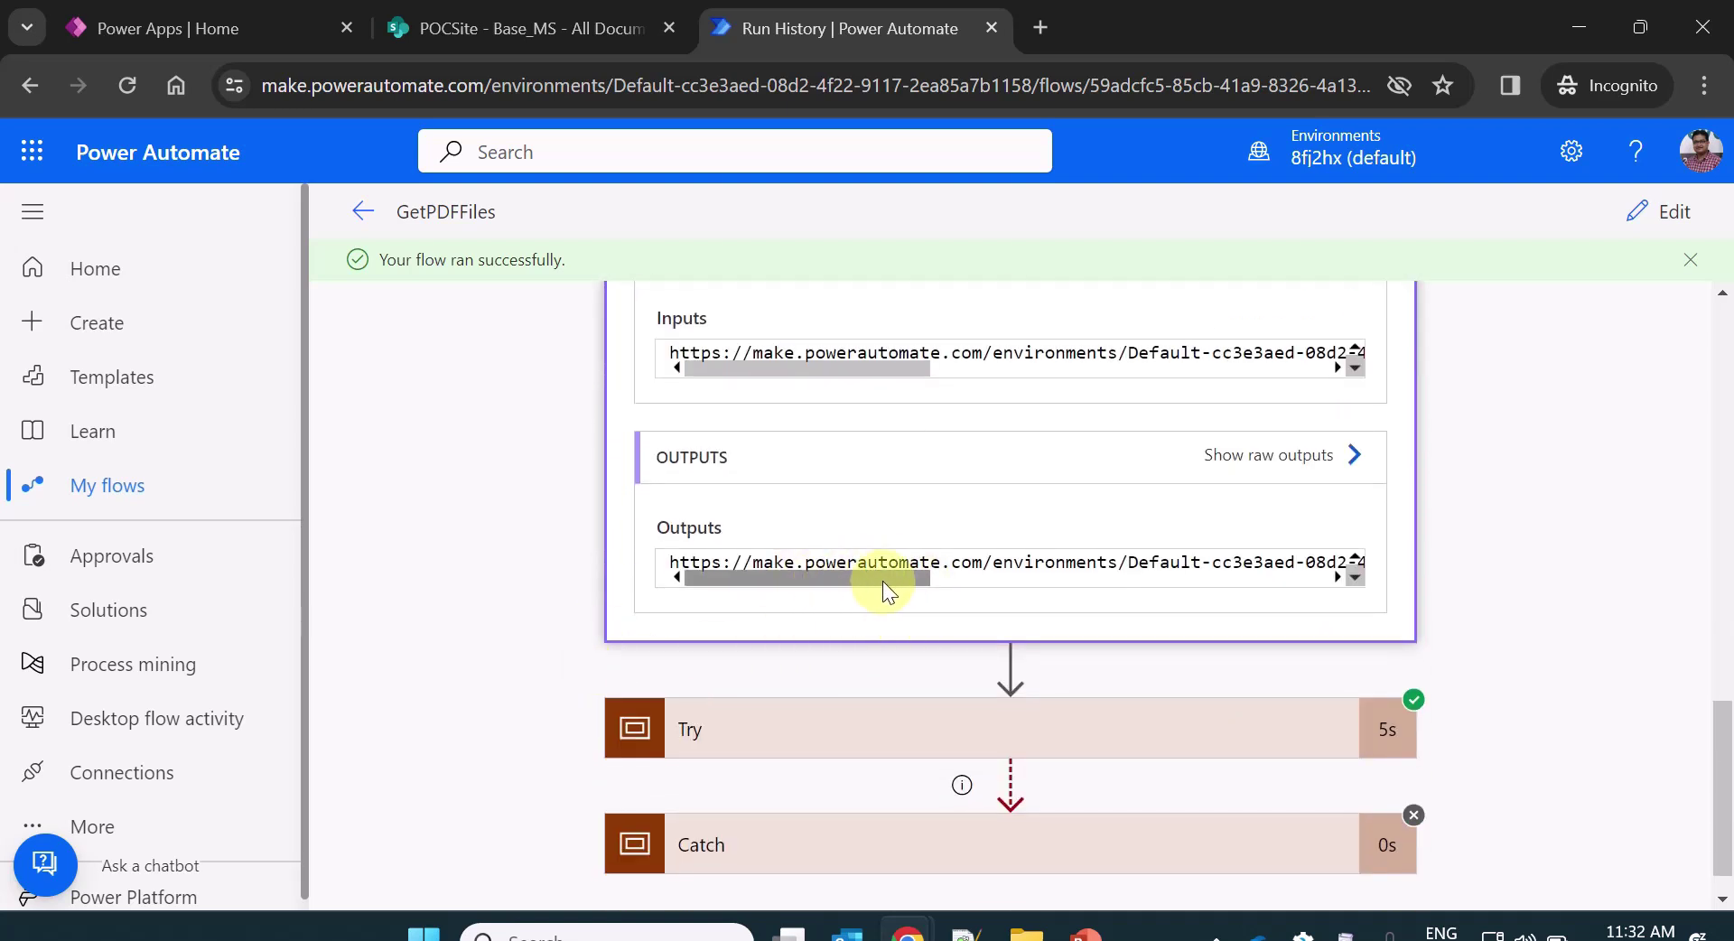
pyautogui.moveTo(892, 578); pyautogui.dragTo(821, 585)
# Expand the Try scope and inspect the SharePoint HTTP request's output, showing Exists true.
pyautogui.scroll(-1, 484, 650)
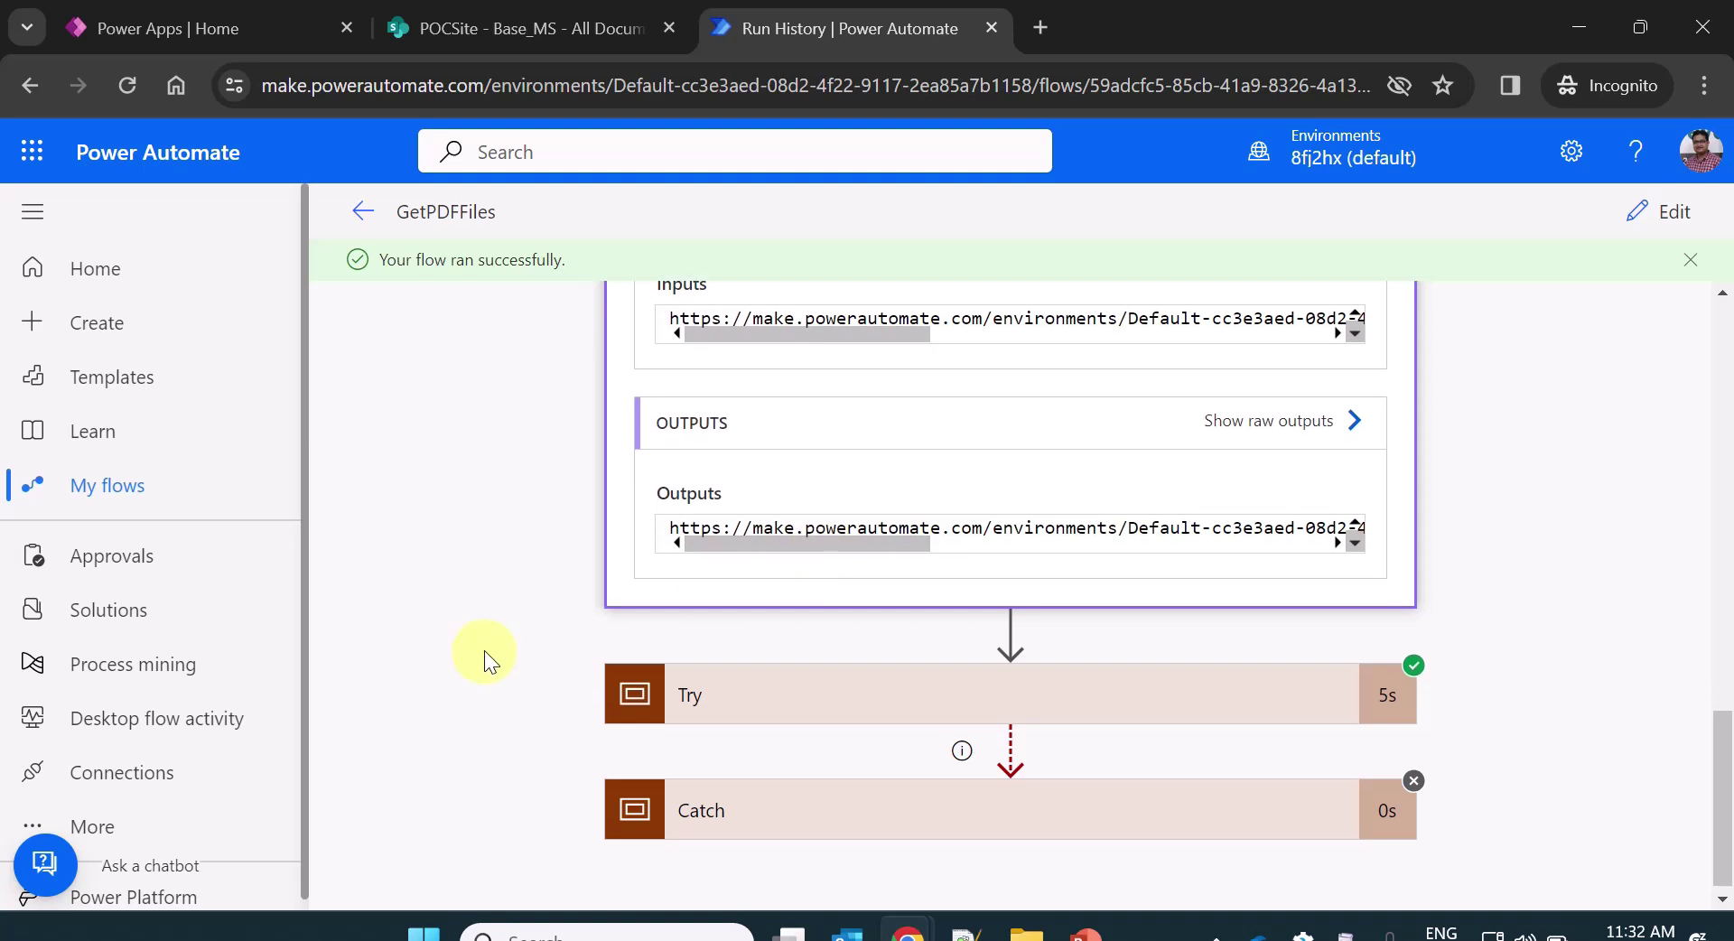
pyautogui.click(809, 675)
pyautogui.scroll(-3, 440, 642)
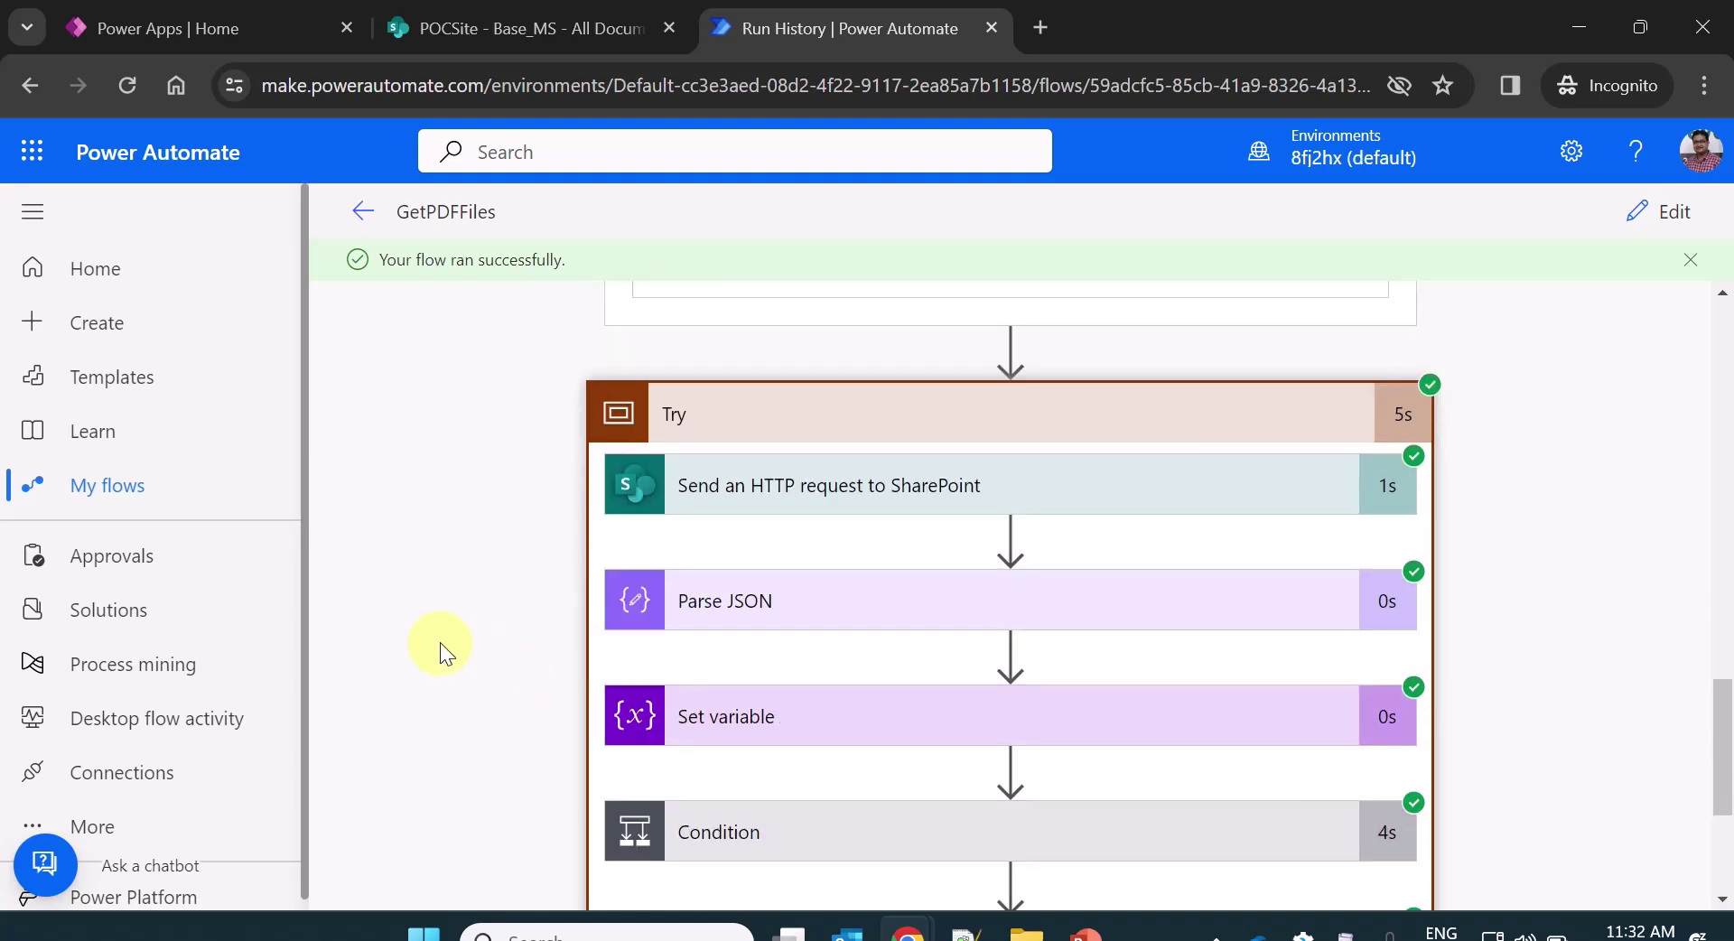
pyautogui.scroll(-2, 462, 632)
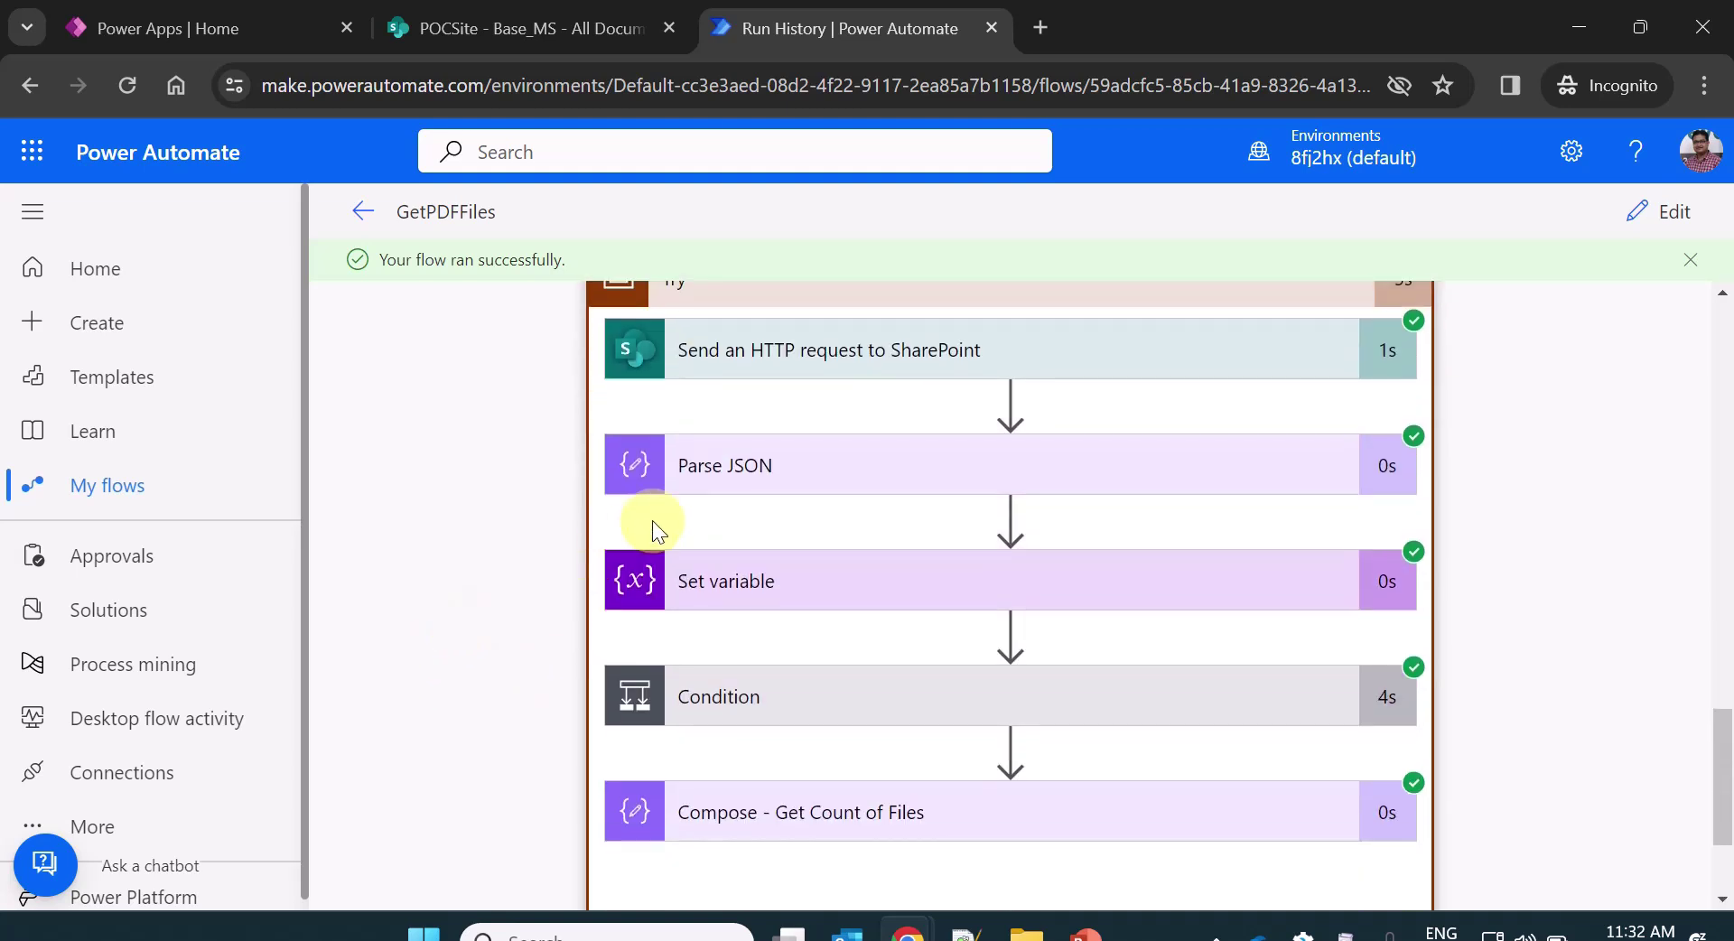
pyautogui.click(849, 363)
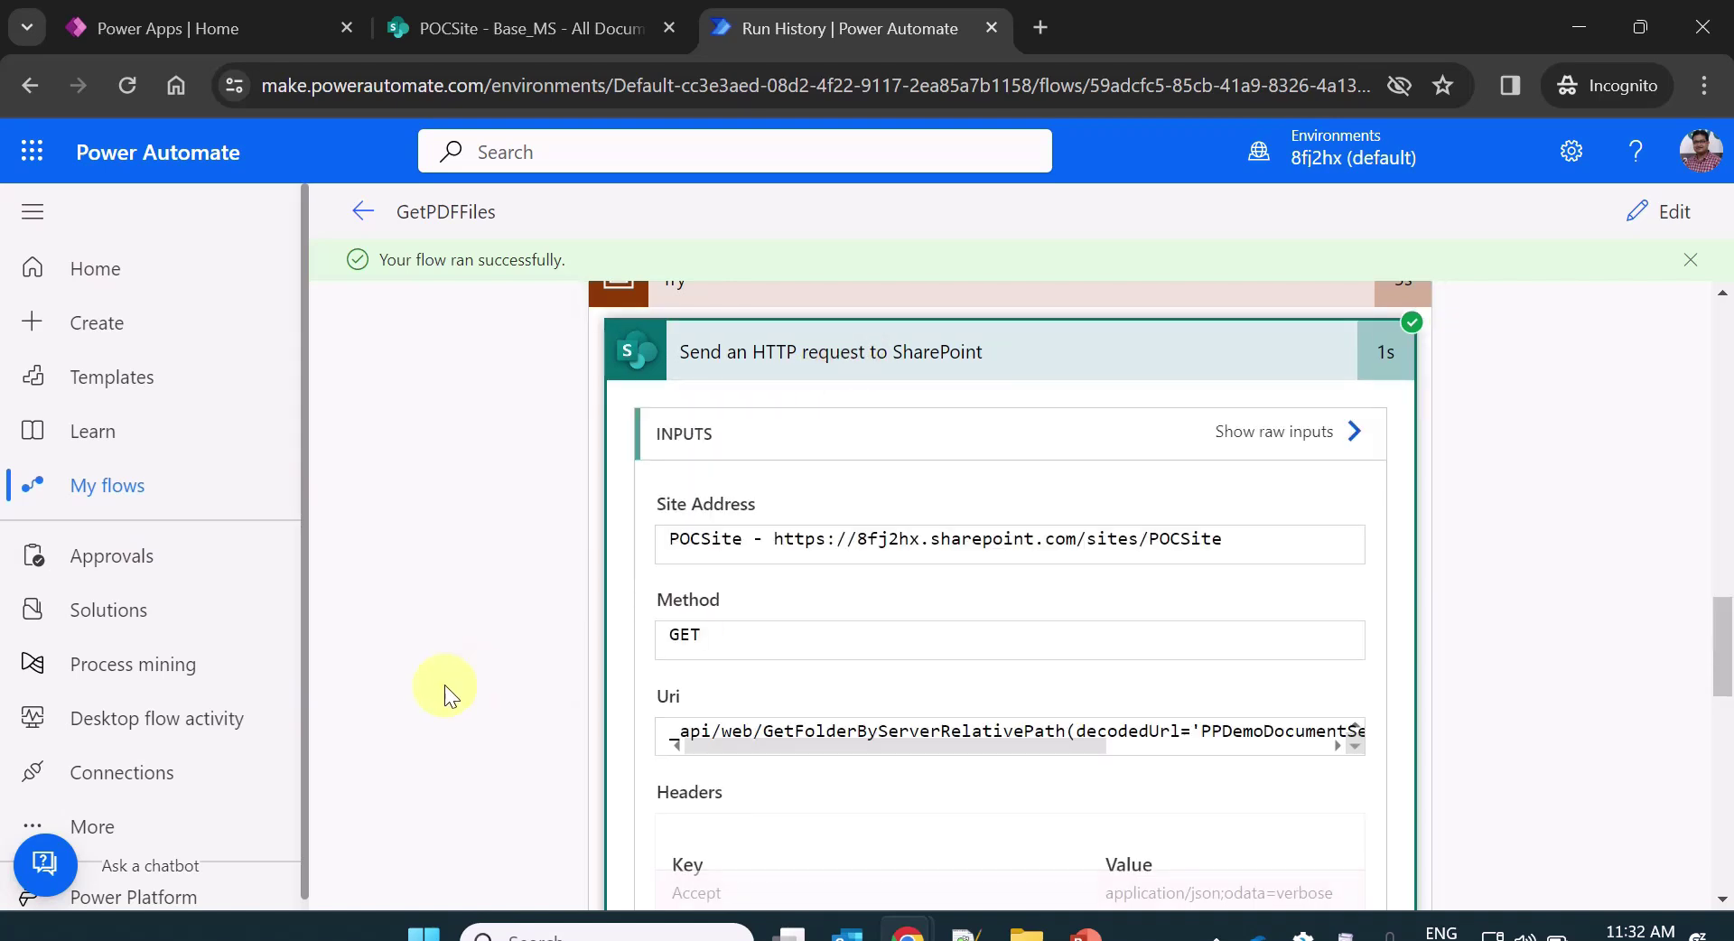
pyautogui.scroll(-2, 495, 659)
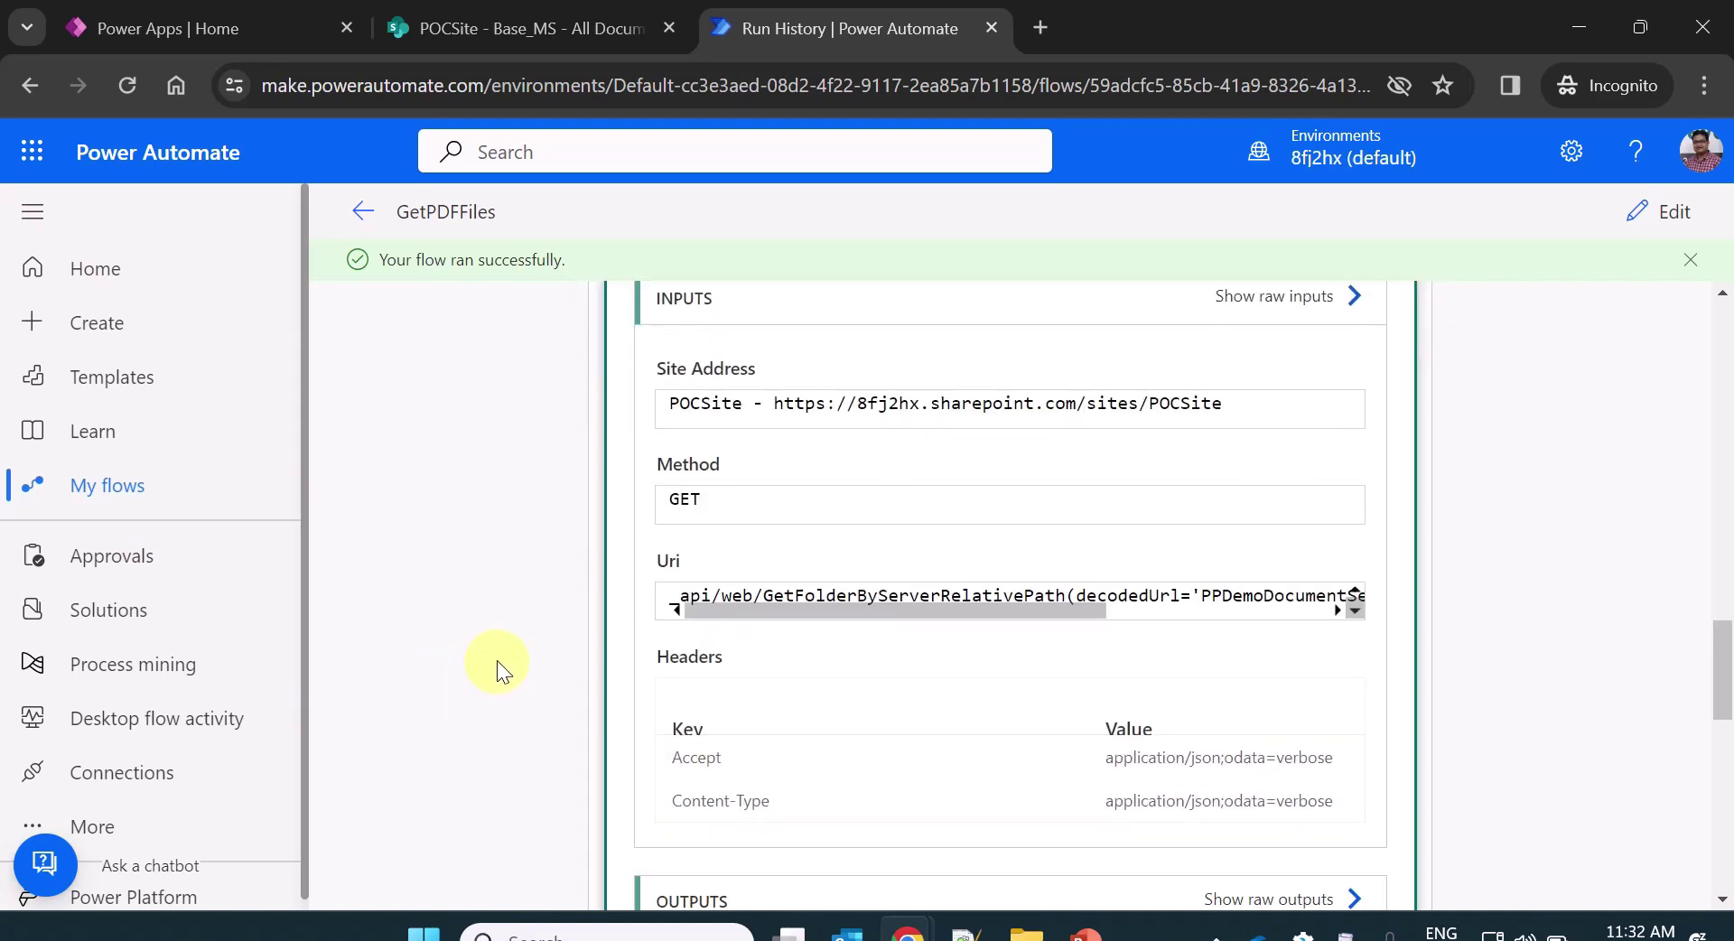
pyautogui.scroll(-4, 496, 659)
pyautogui.scroll(-4, 496, 659)
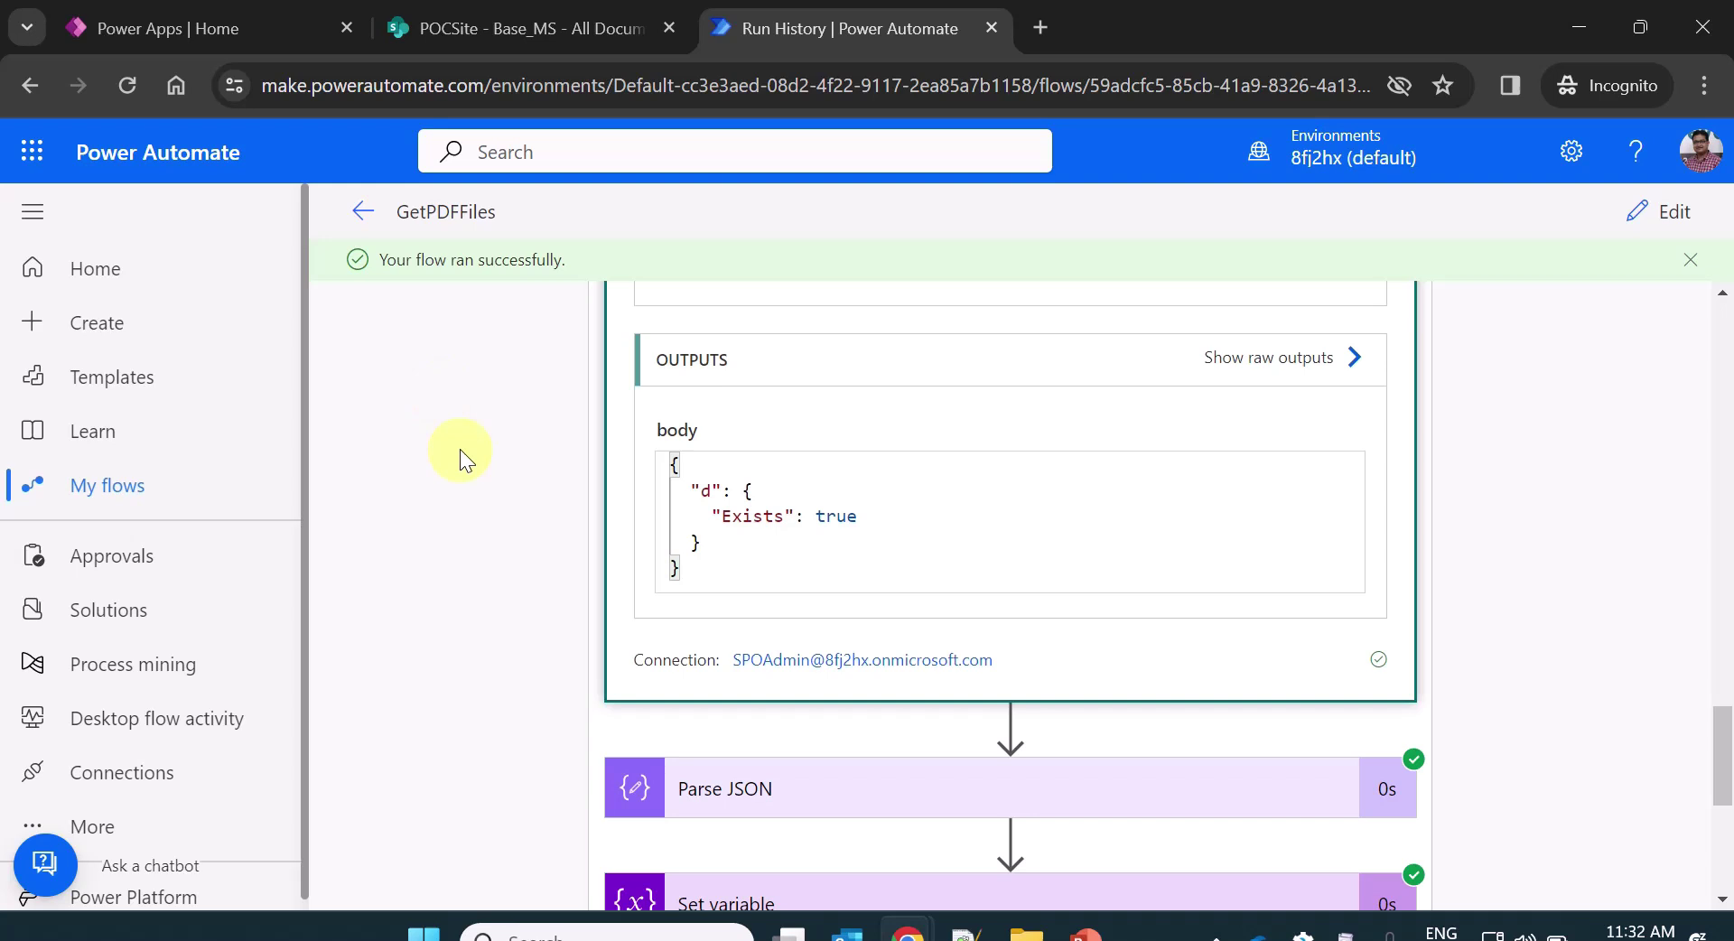
pyautogui.scroll(-3, 502, 534)
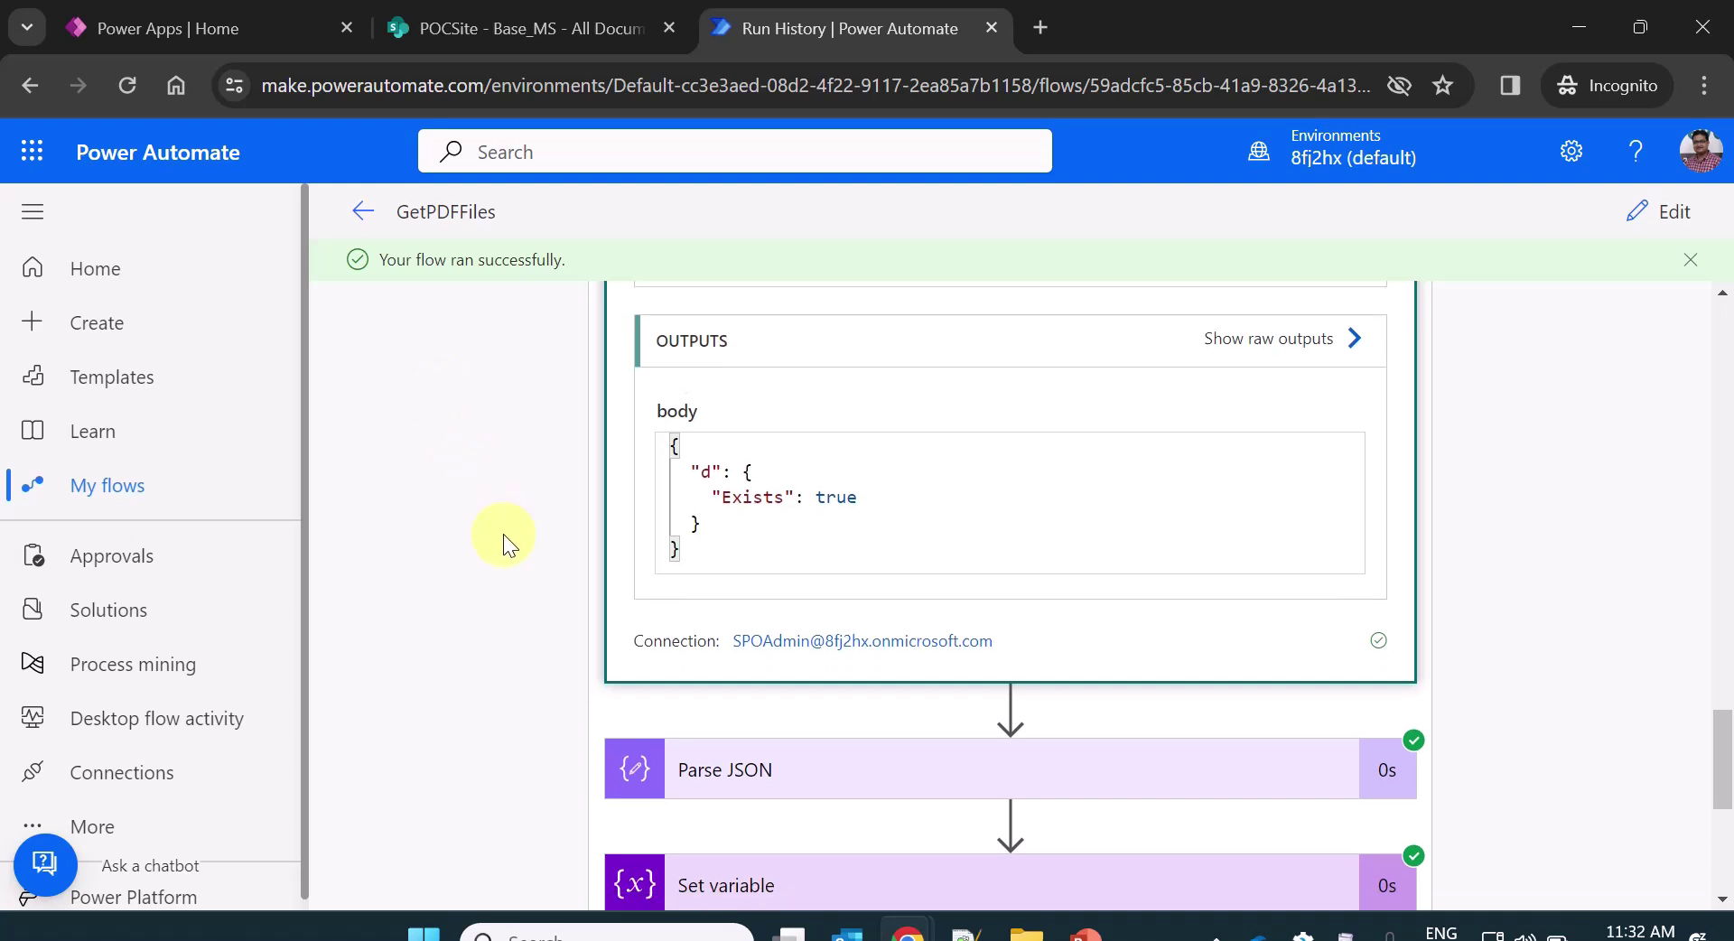
# Confirm varFolderExists was set to true and the Condition took the If yes branch.
pyautogui.click(735, 643)
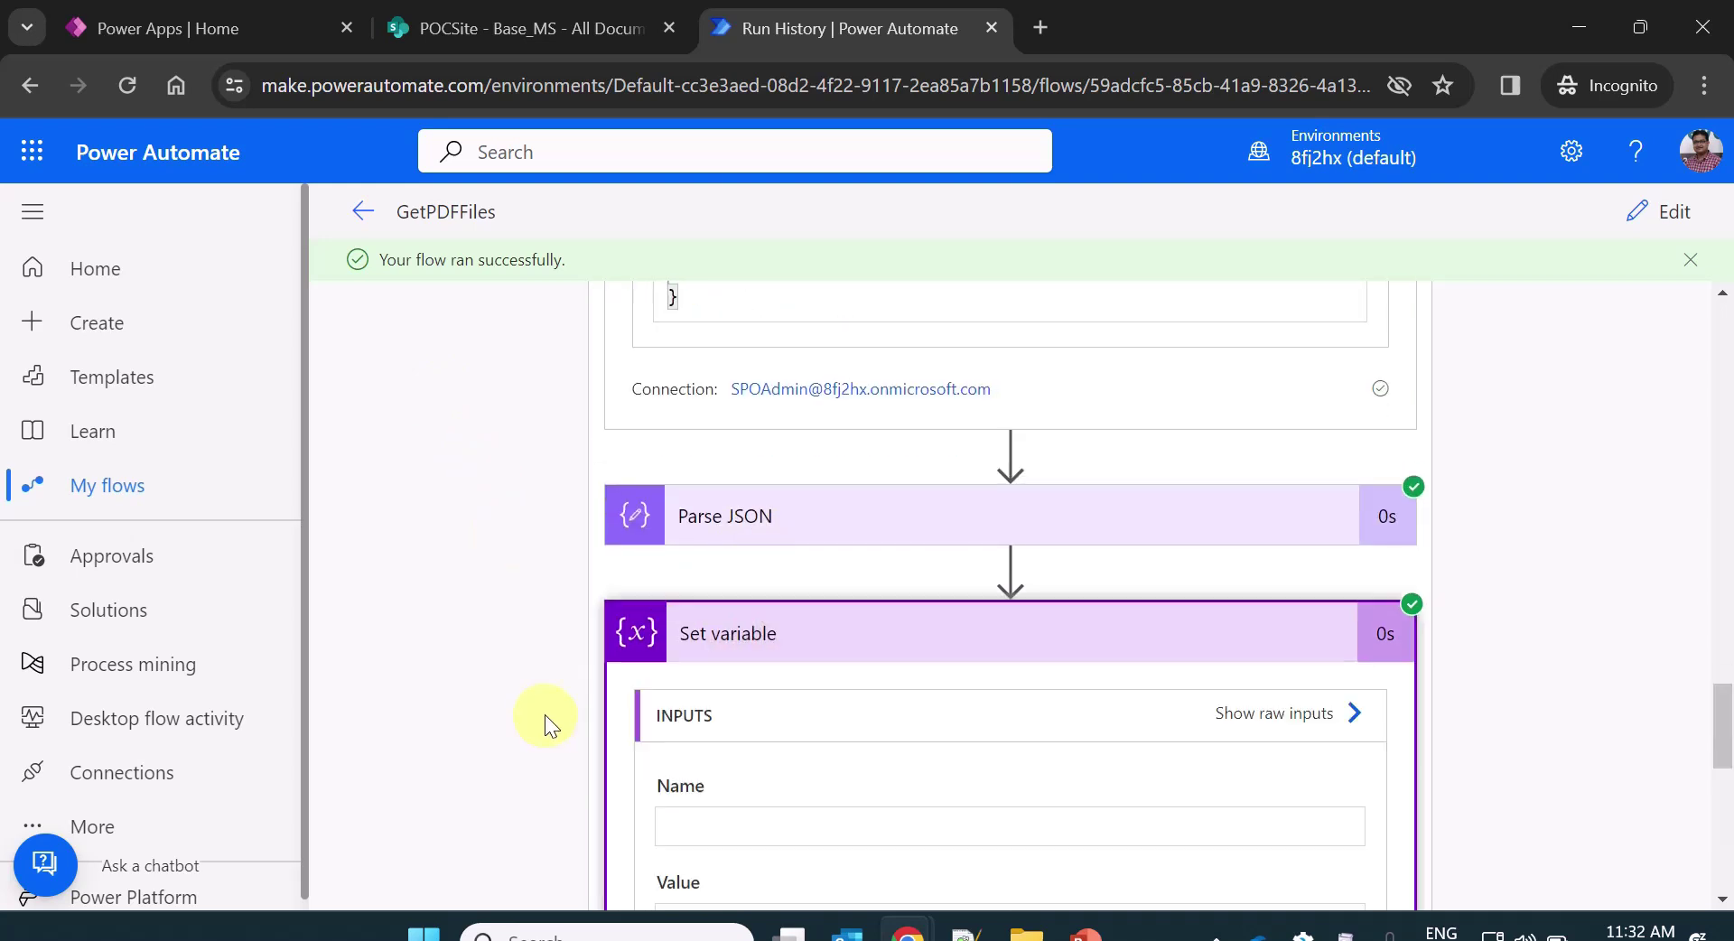
pyautogui.scroll(-2, 538, 658)
pyautogui.scroll(-3, 538, 658)
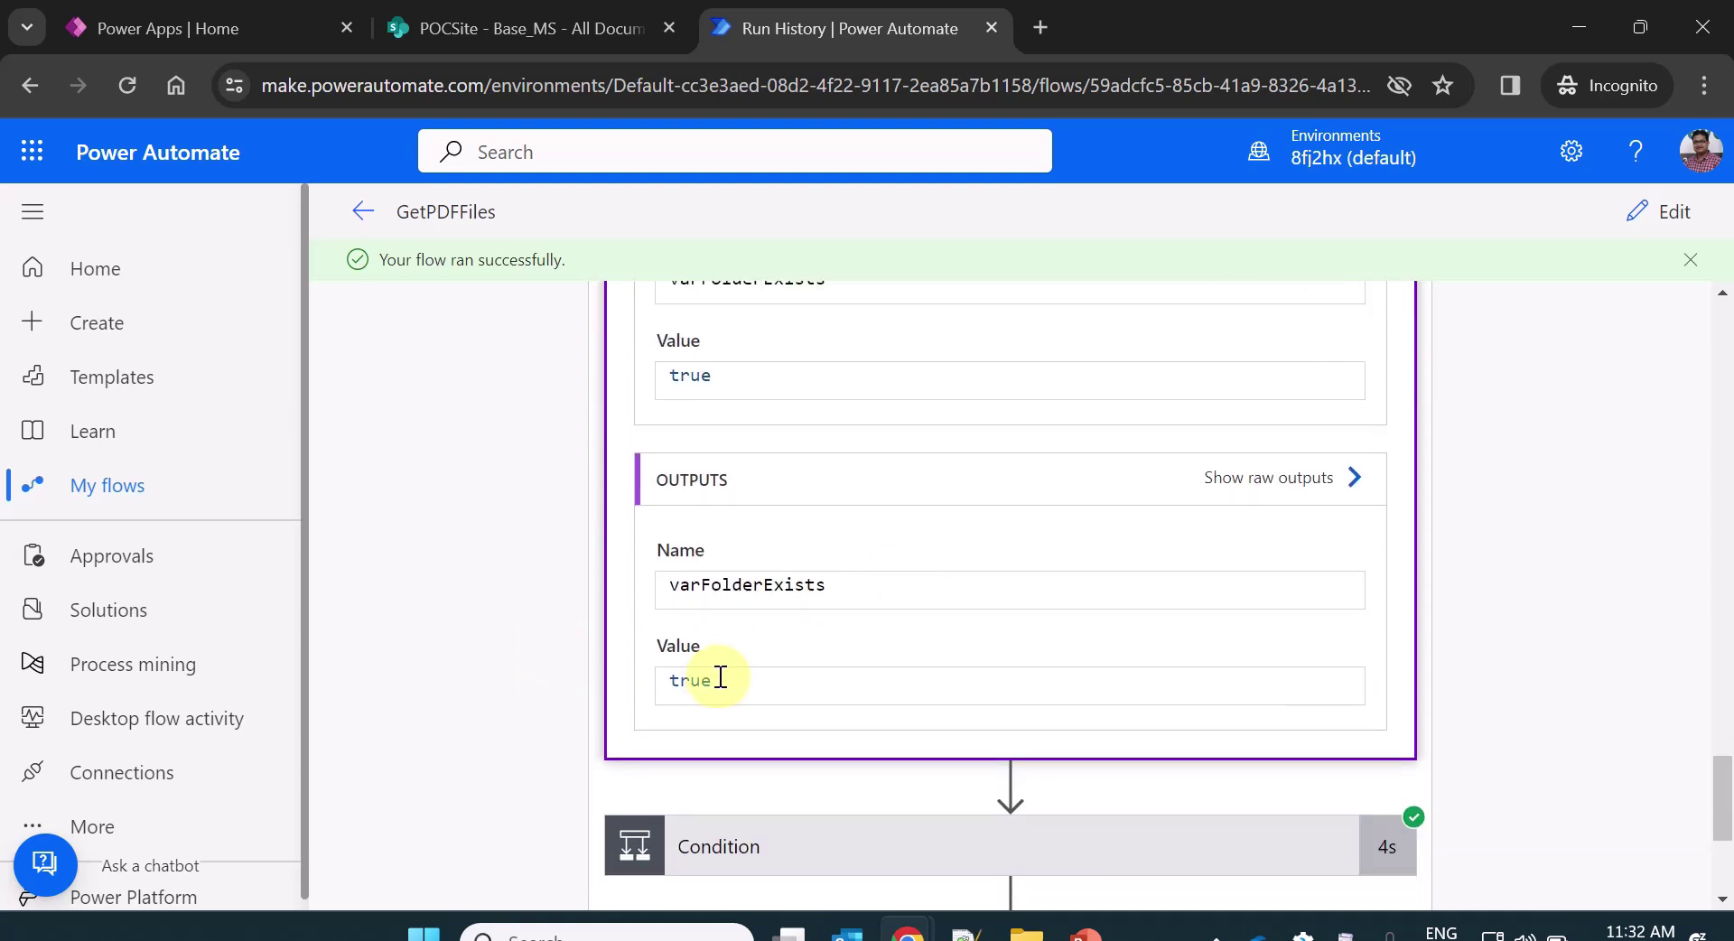
pyautogui.click(748, 845)
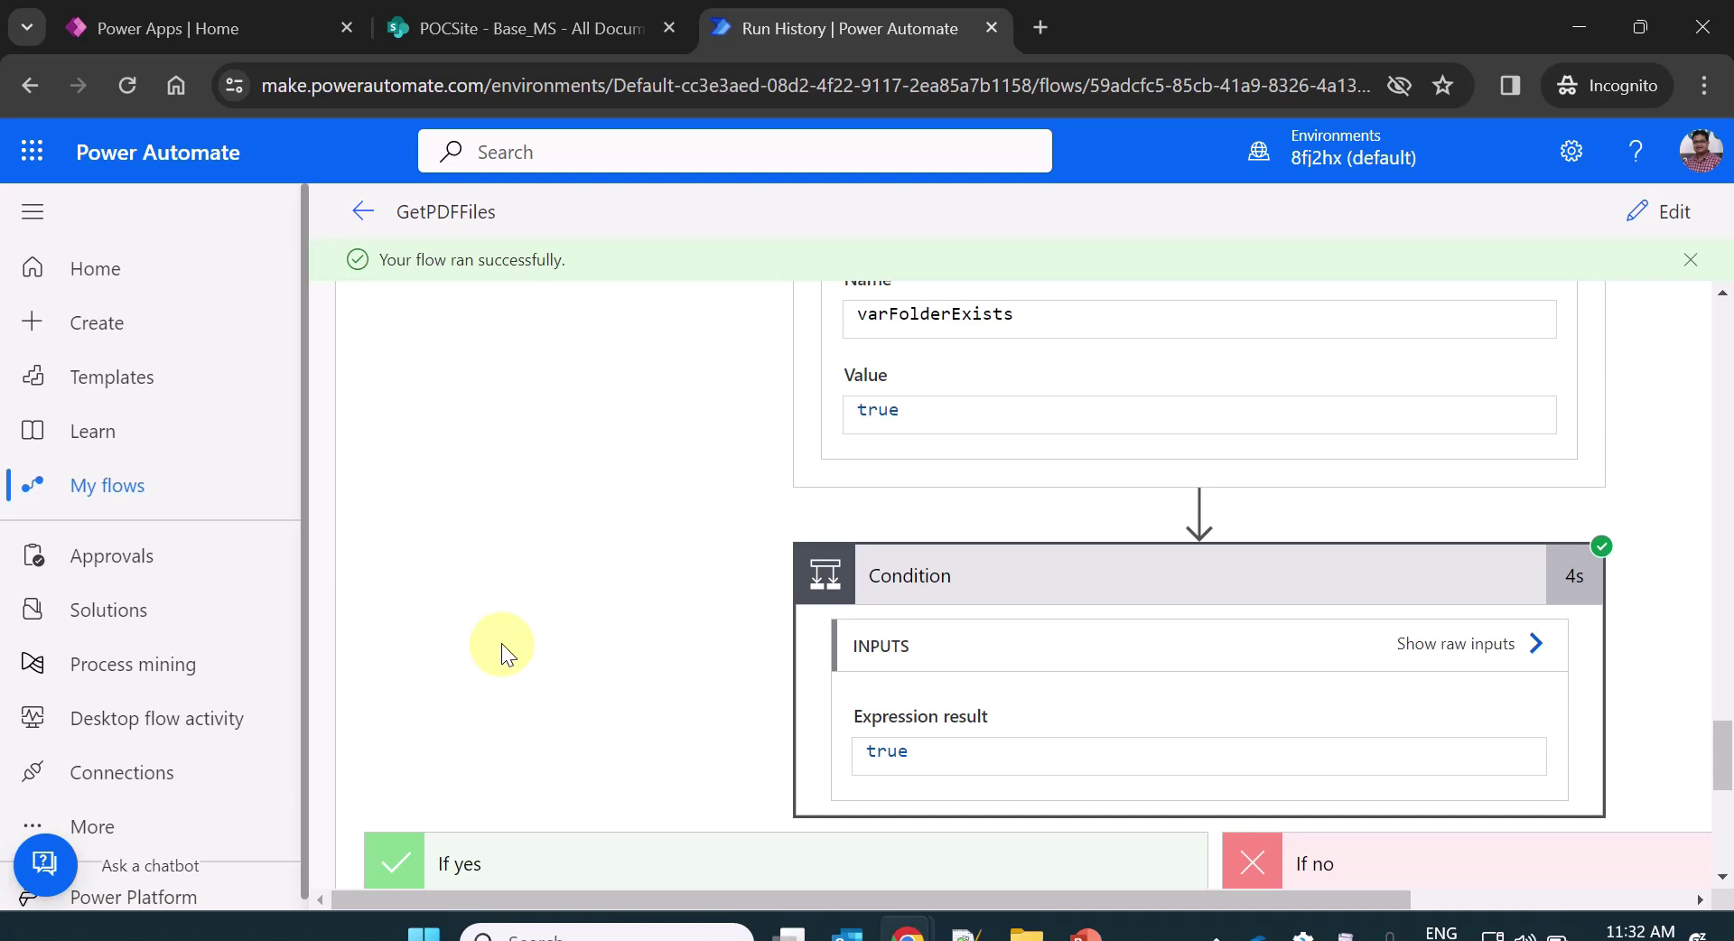
pyautogui.scroll(-3, 501, 643)
# Inspect the Get files inputs, then expand the Apply to each loop and Condition 2's result.
pyautogui.scroll(-3, 596, 442)
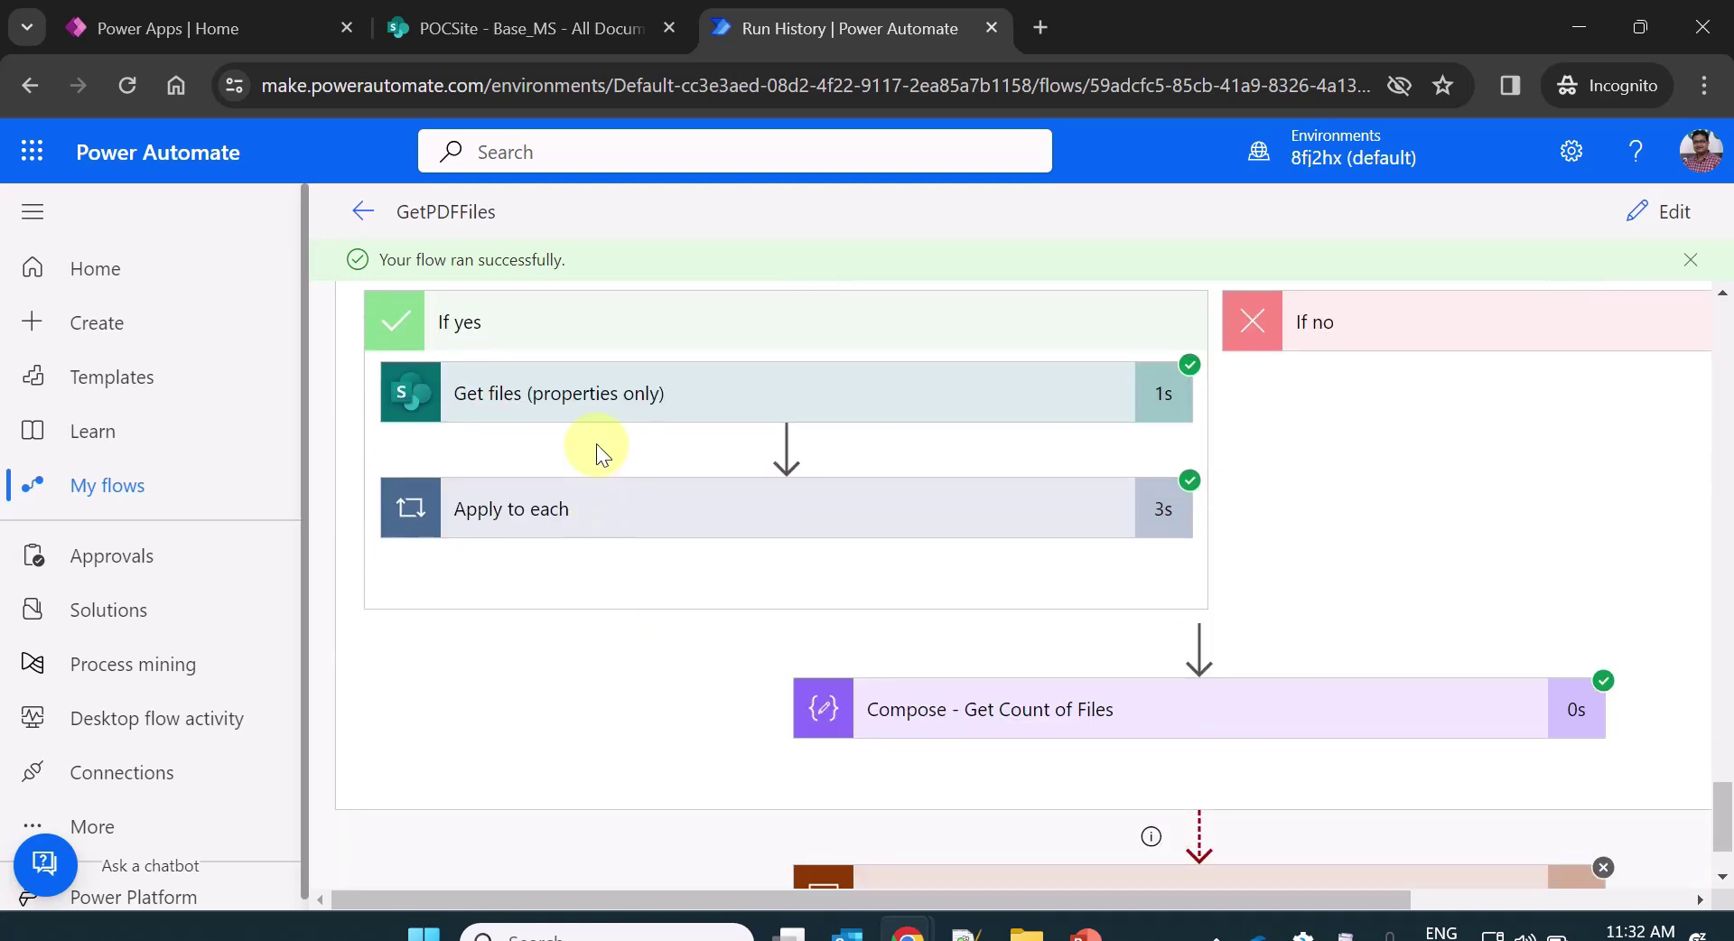
pyautogui.click(629, 400)
pyautogui.scroll(-4, 640, 575)
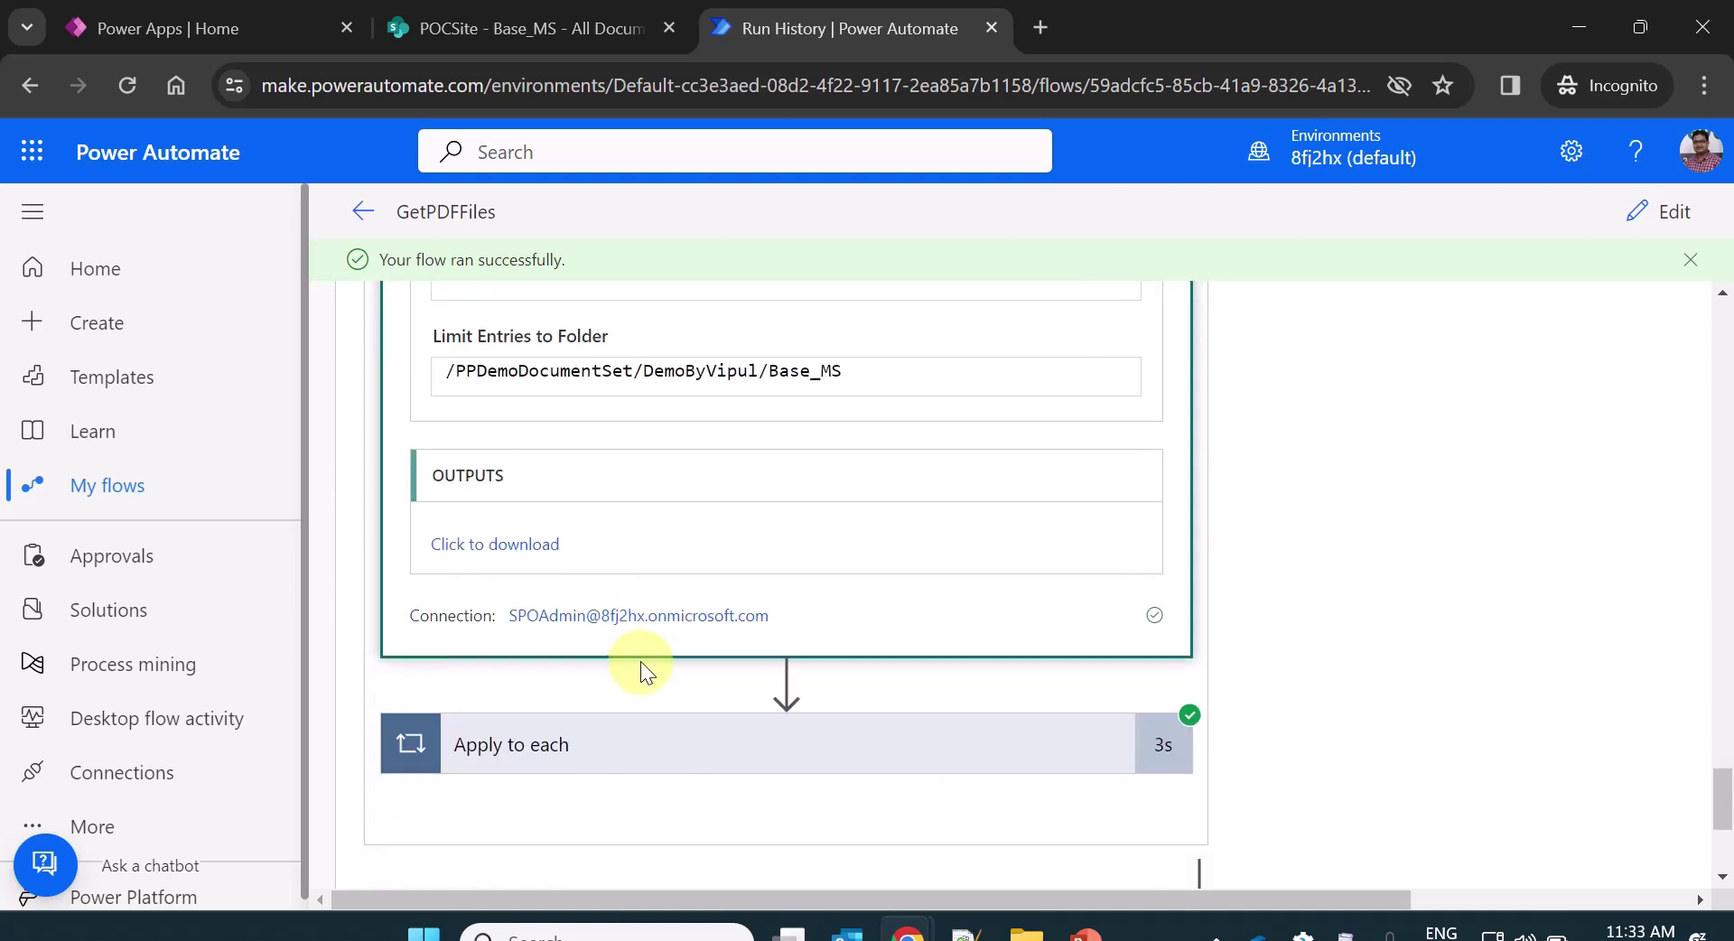
pyautogui.scroll(-3, 632, 521)
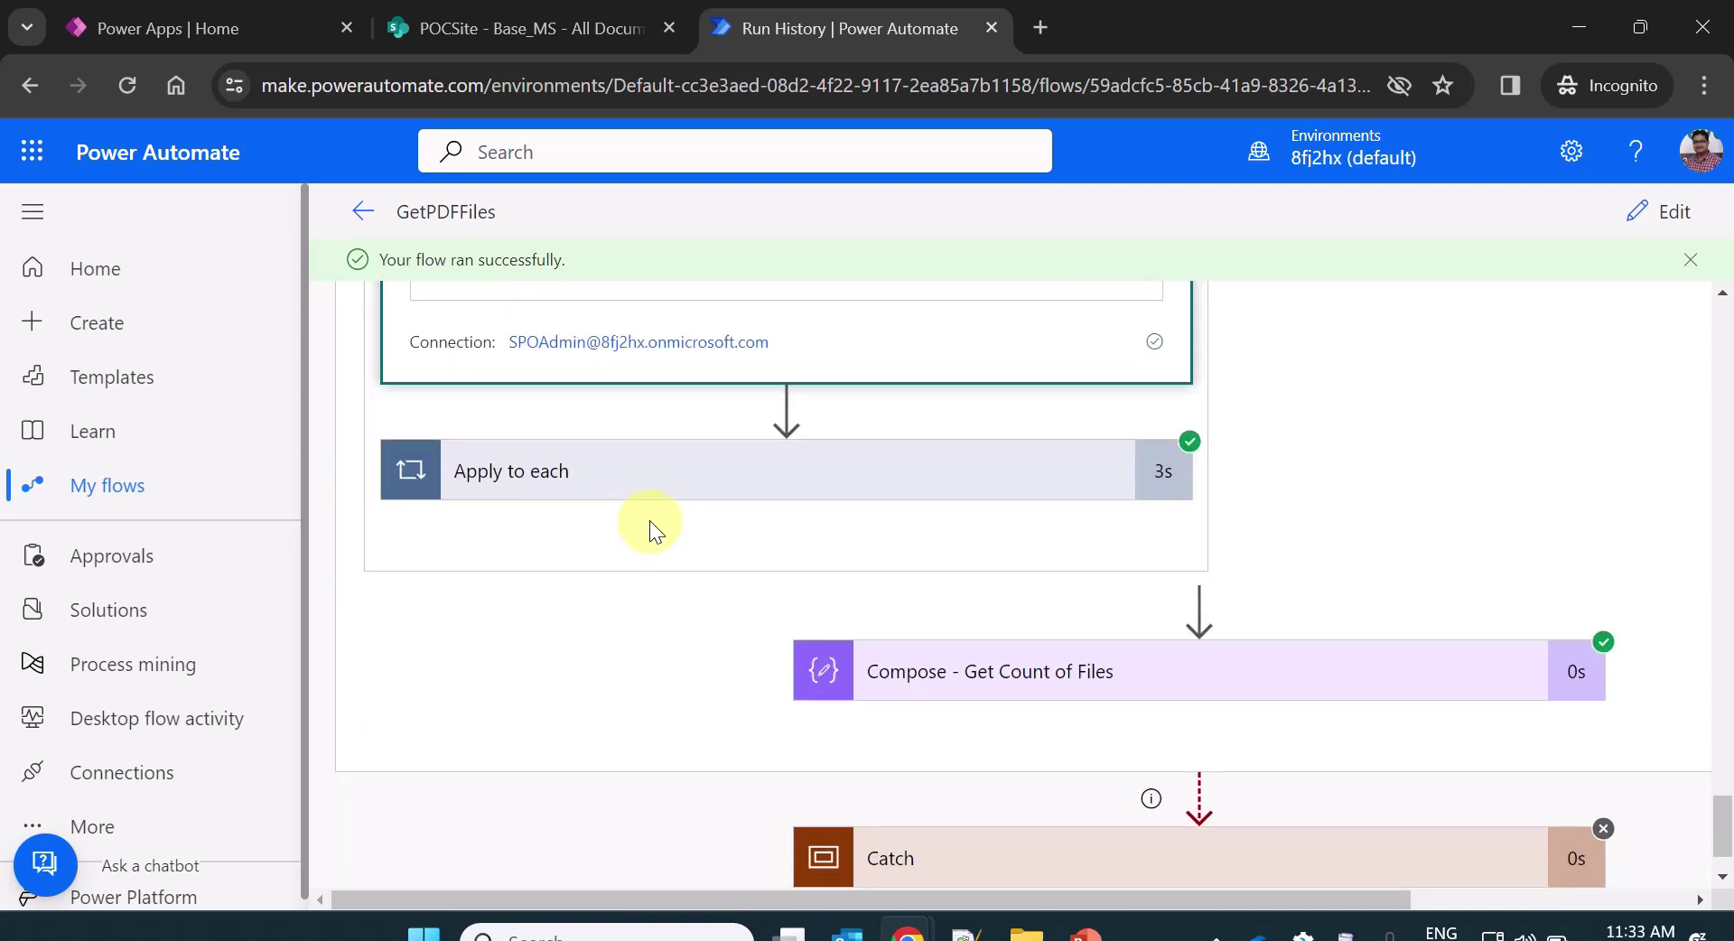
pyautogui.click(699, 470)
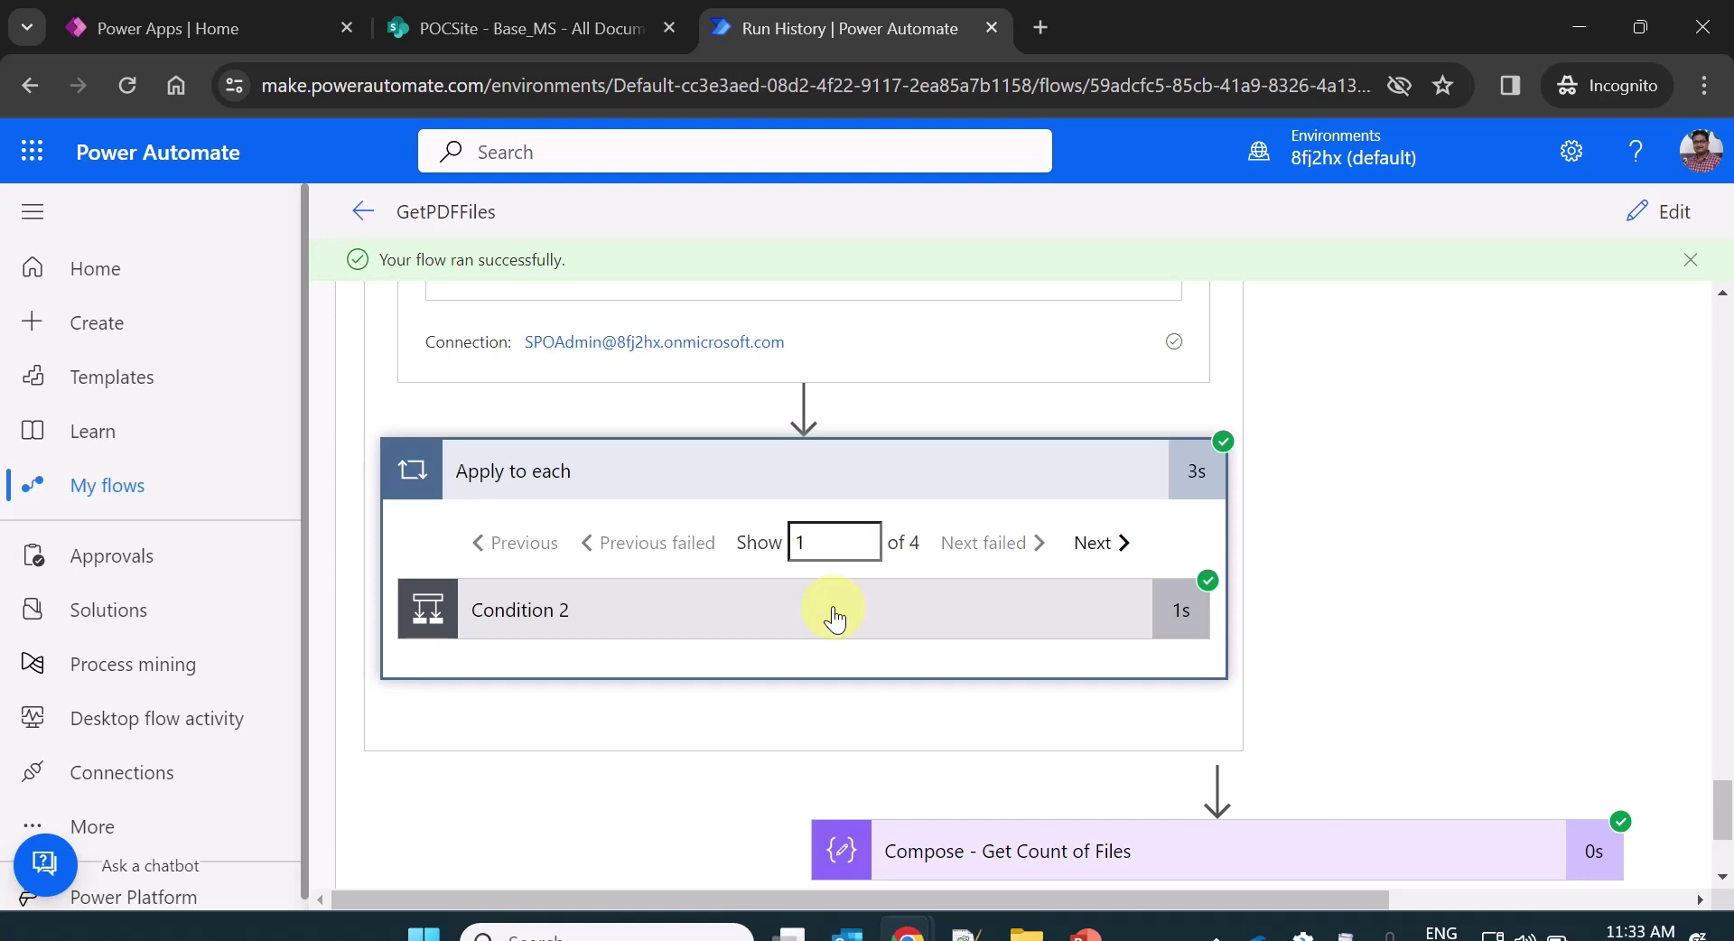
pyautogui.click(834, 618)
pyautogui.scroll(-5, 753, 662)
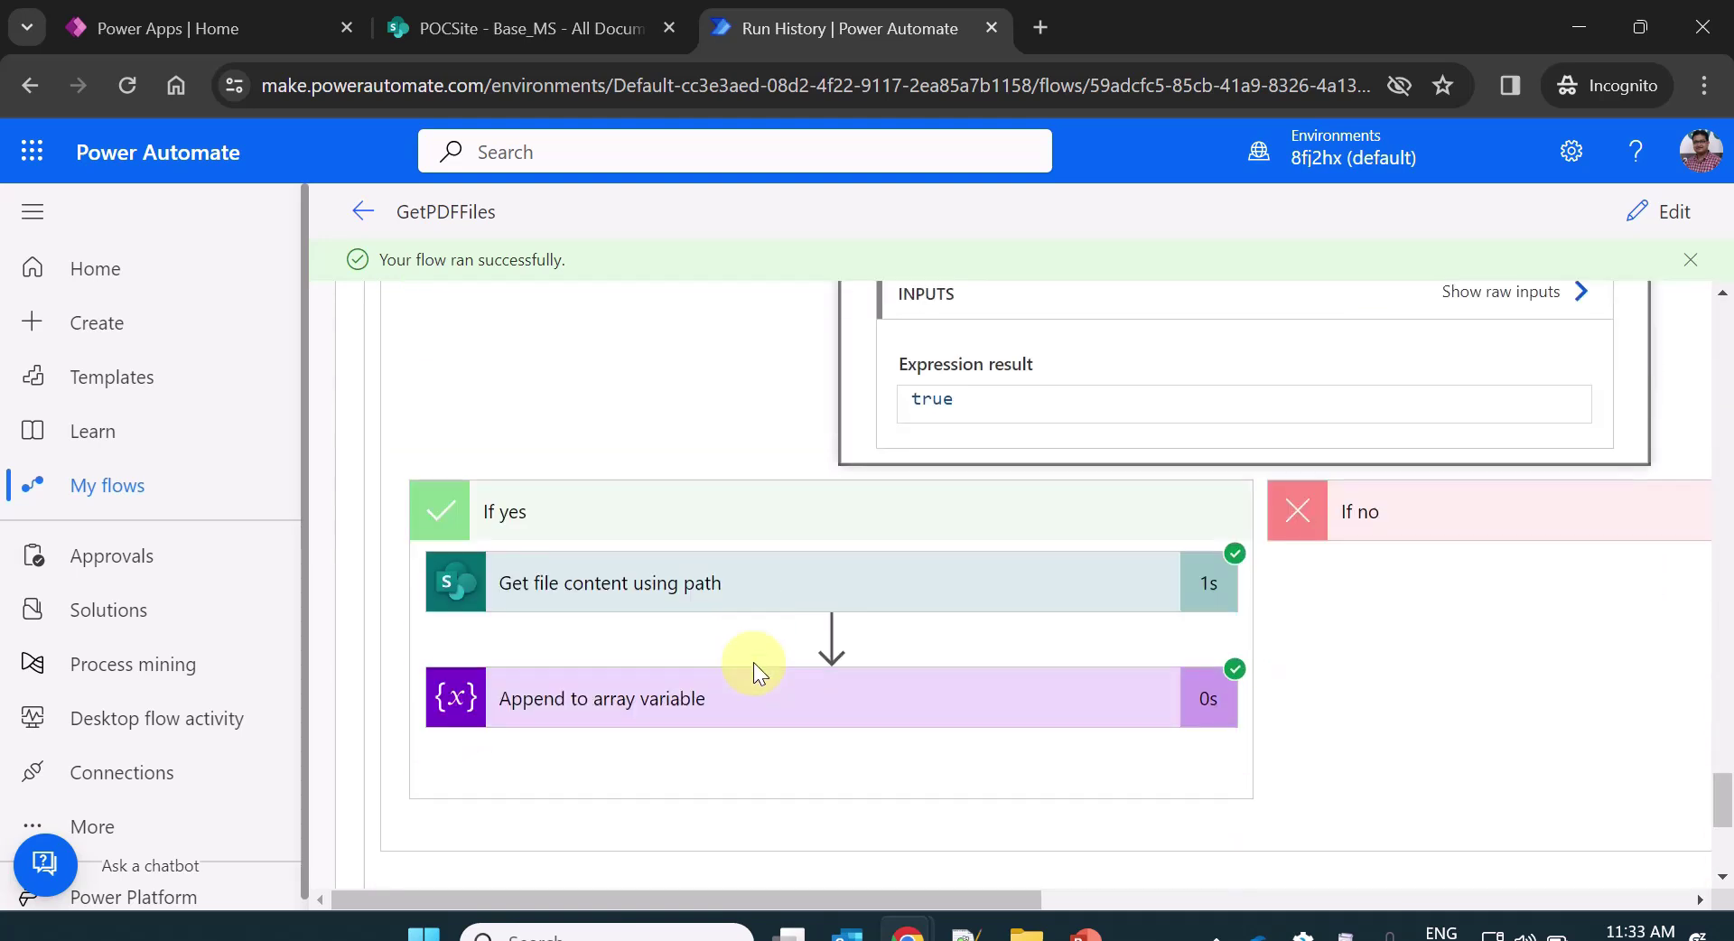
# Check Get file content and Append to array variable, confirm Get Count of Files outputs 2, then view Base_MS.
pyautogui.click(759, 575)
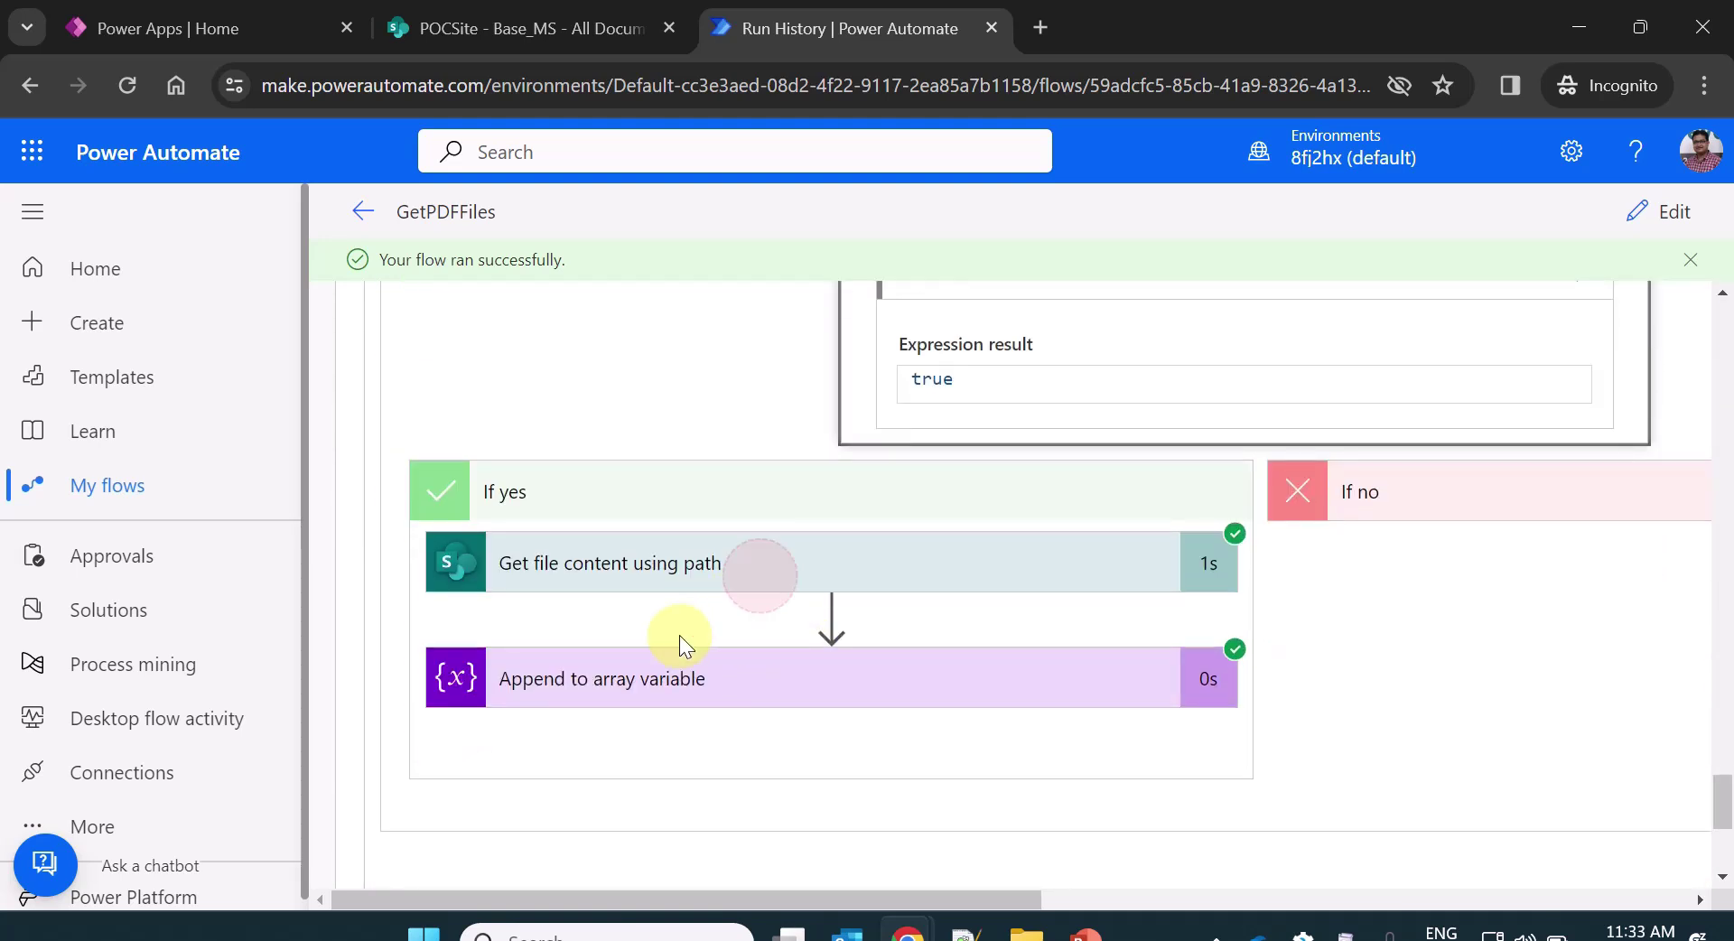
pyautogui.scroll(-10, 739, 631)
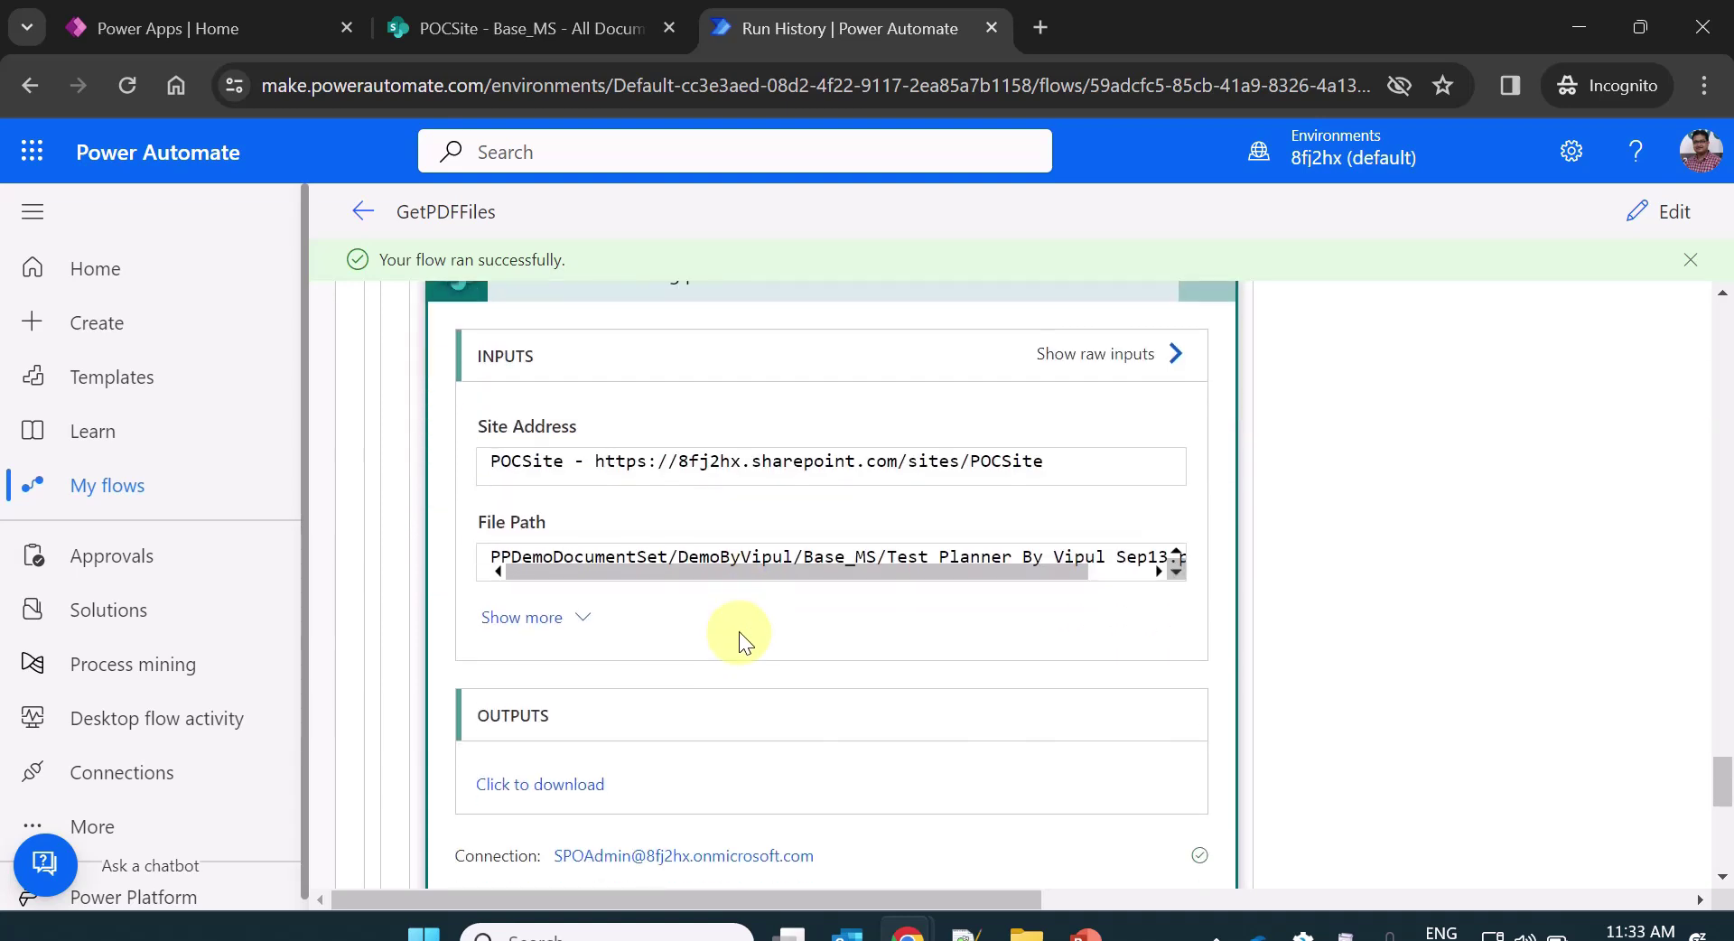
pyautogui.click(781, 461)
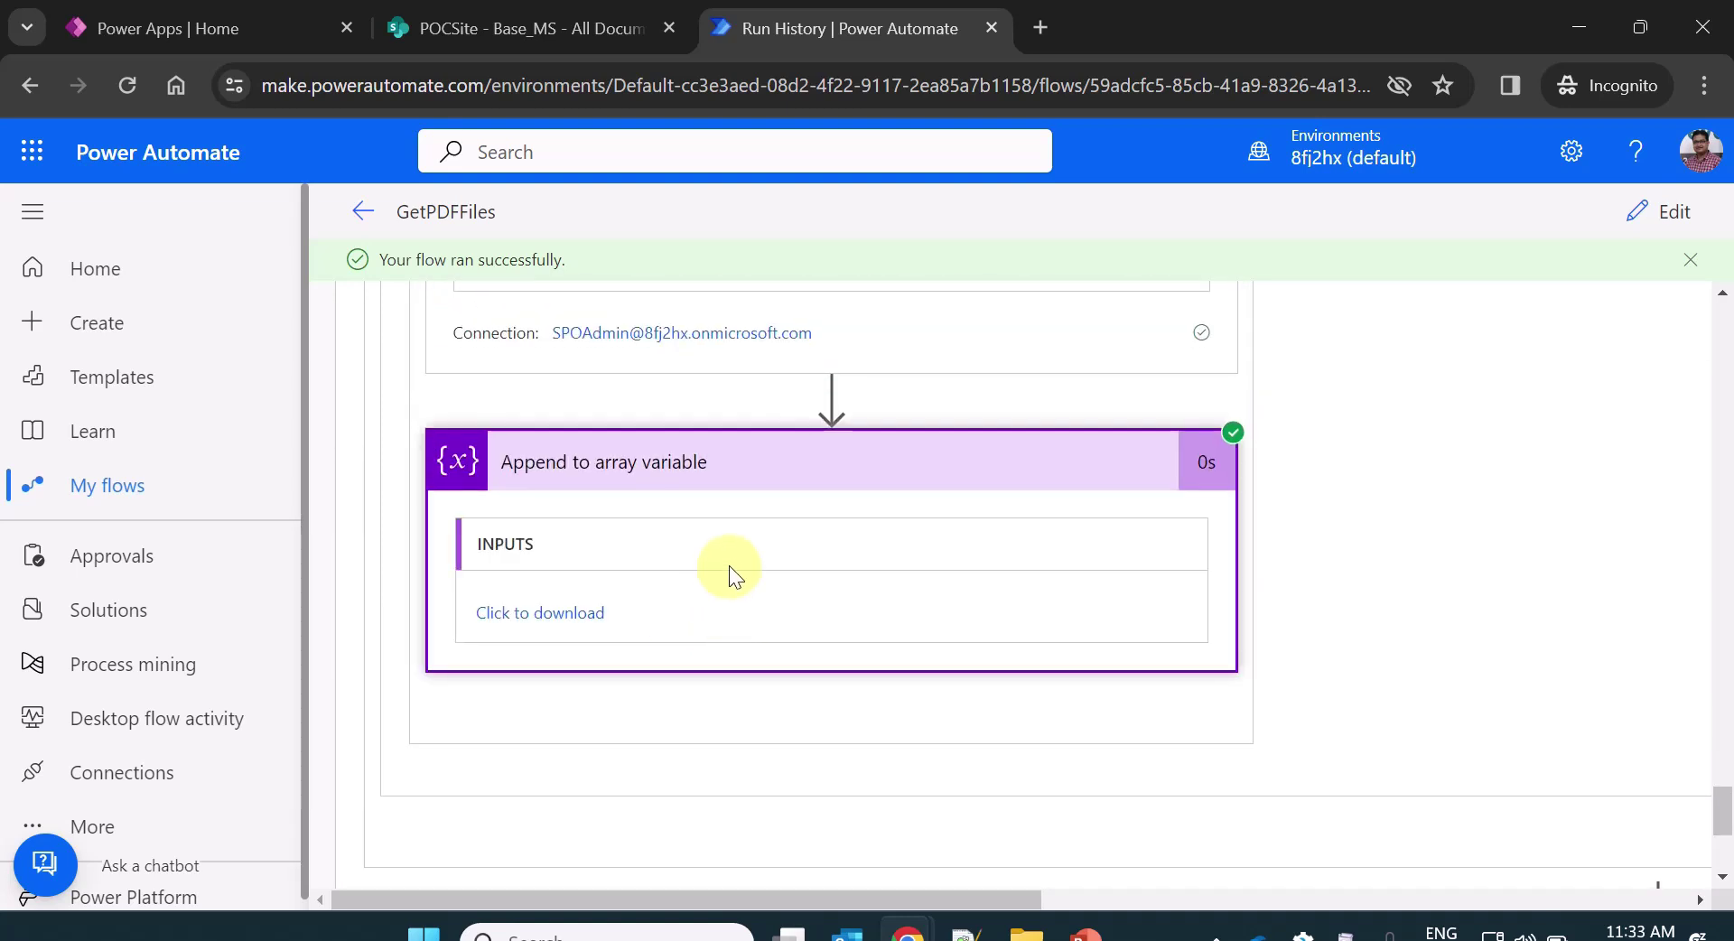
pyautogui.scroll(-4, 773, 658)
pyautogui.moveTo(901, 896); pyautogui.dragTo(1052, 876)
pyautogui.click(1155, 628)
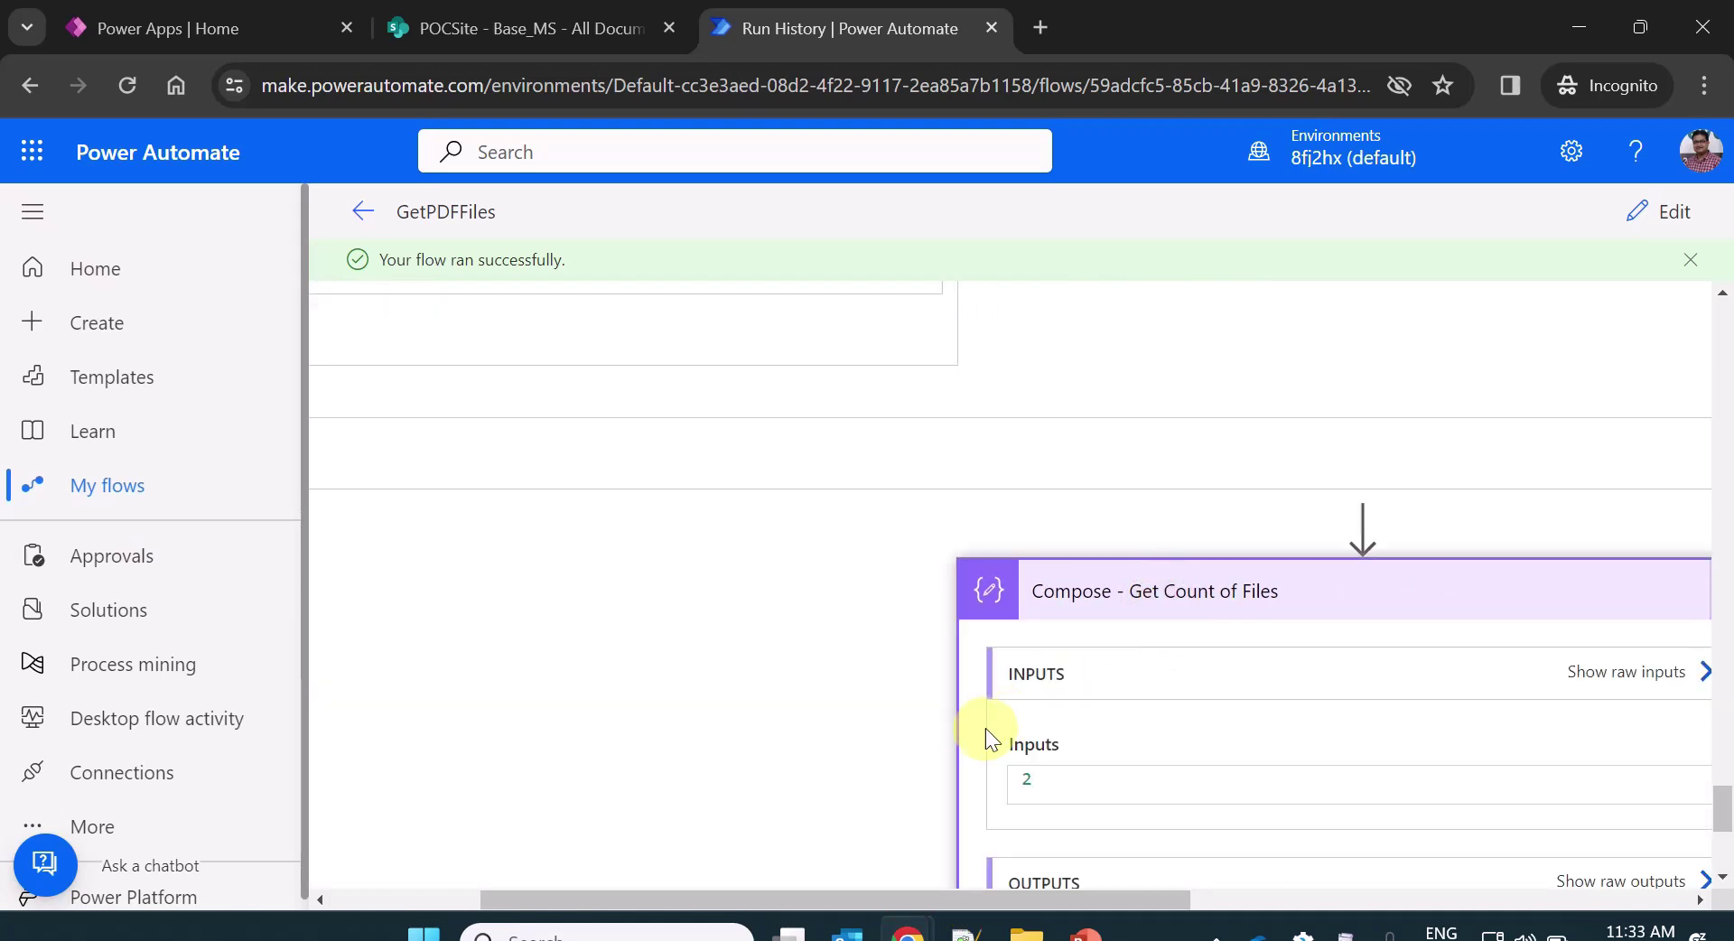
pyautogui.scroll(-2, 988, 728)
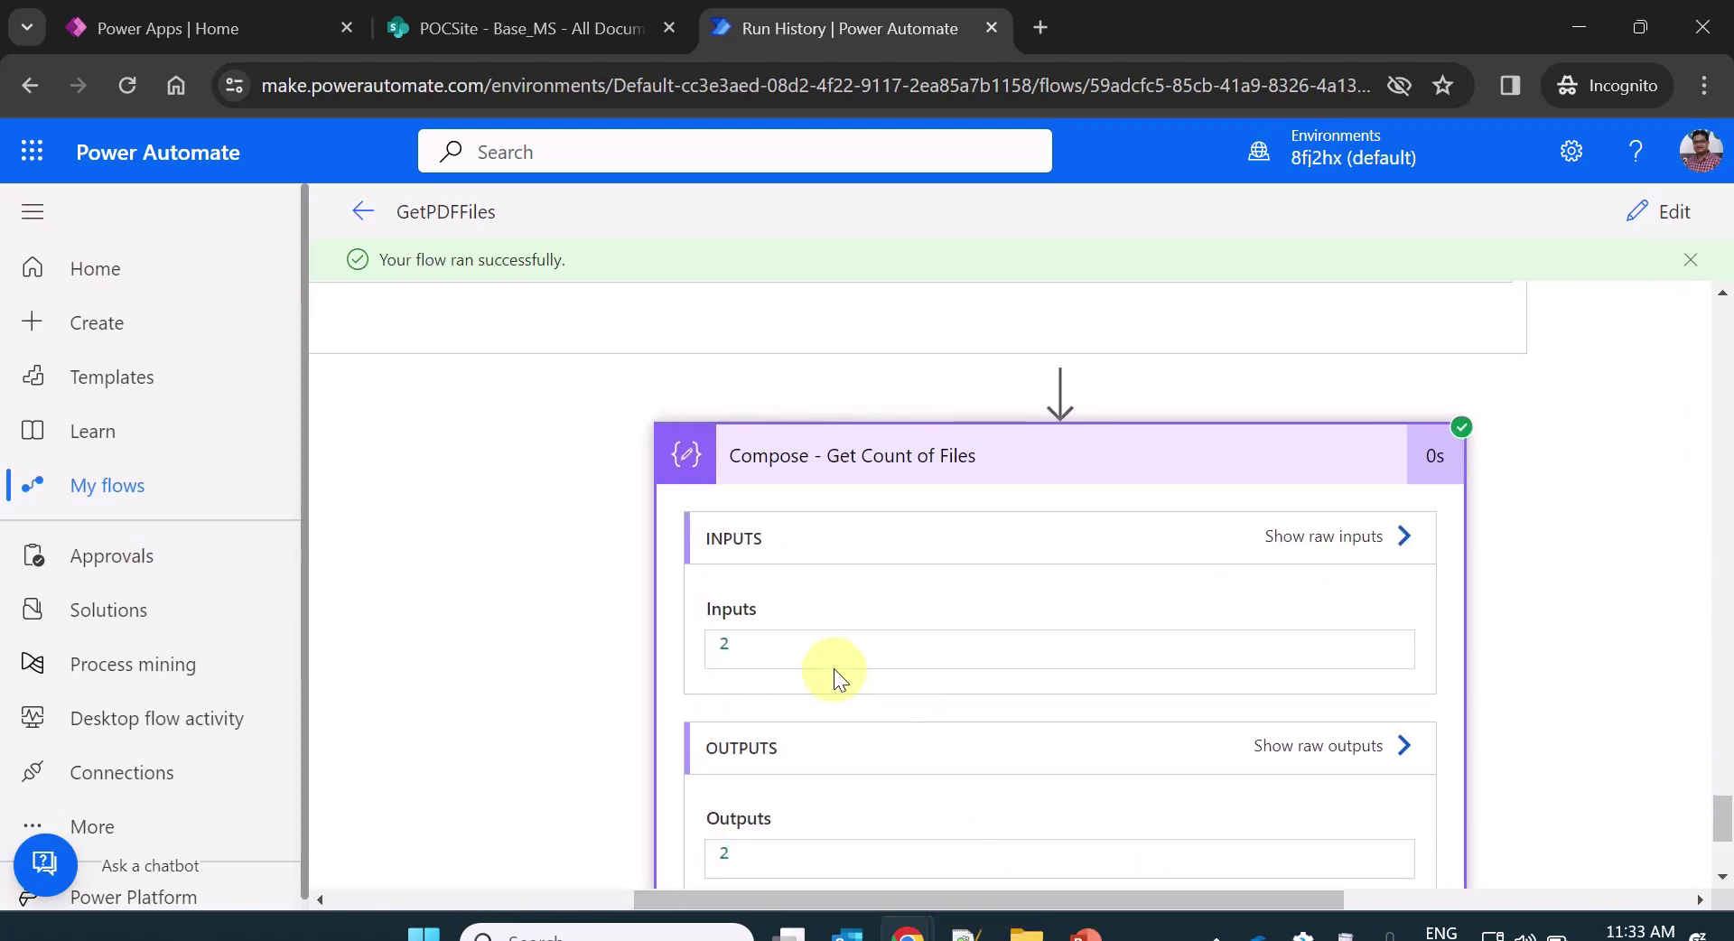
pyautogui.click(445, 23)
# Select the two PDF files in the Base_MS library, then go back to the Power Automate run history.
pyautogui.click(145, 506)
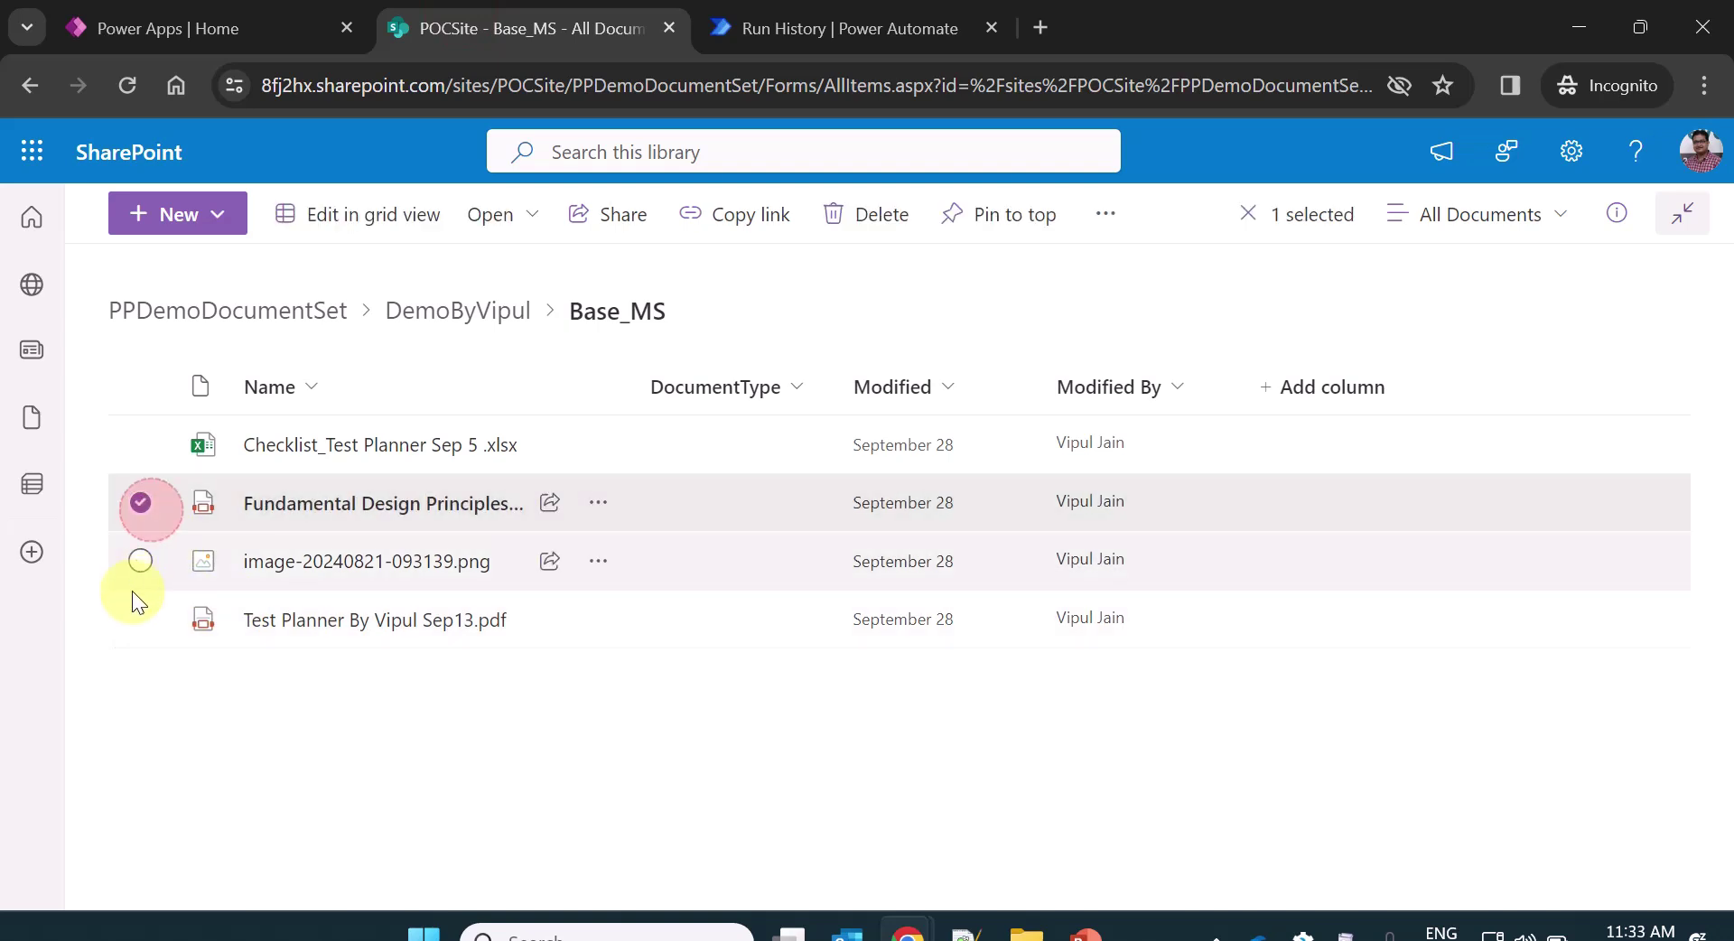
pyautogui.click(140, 618)
pyautogui.click(772, 28)
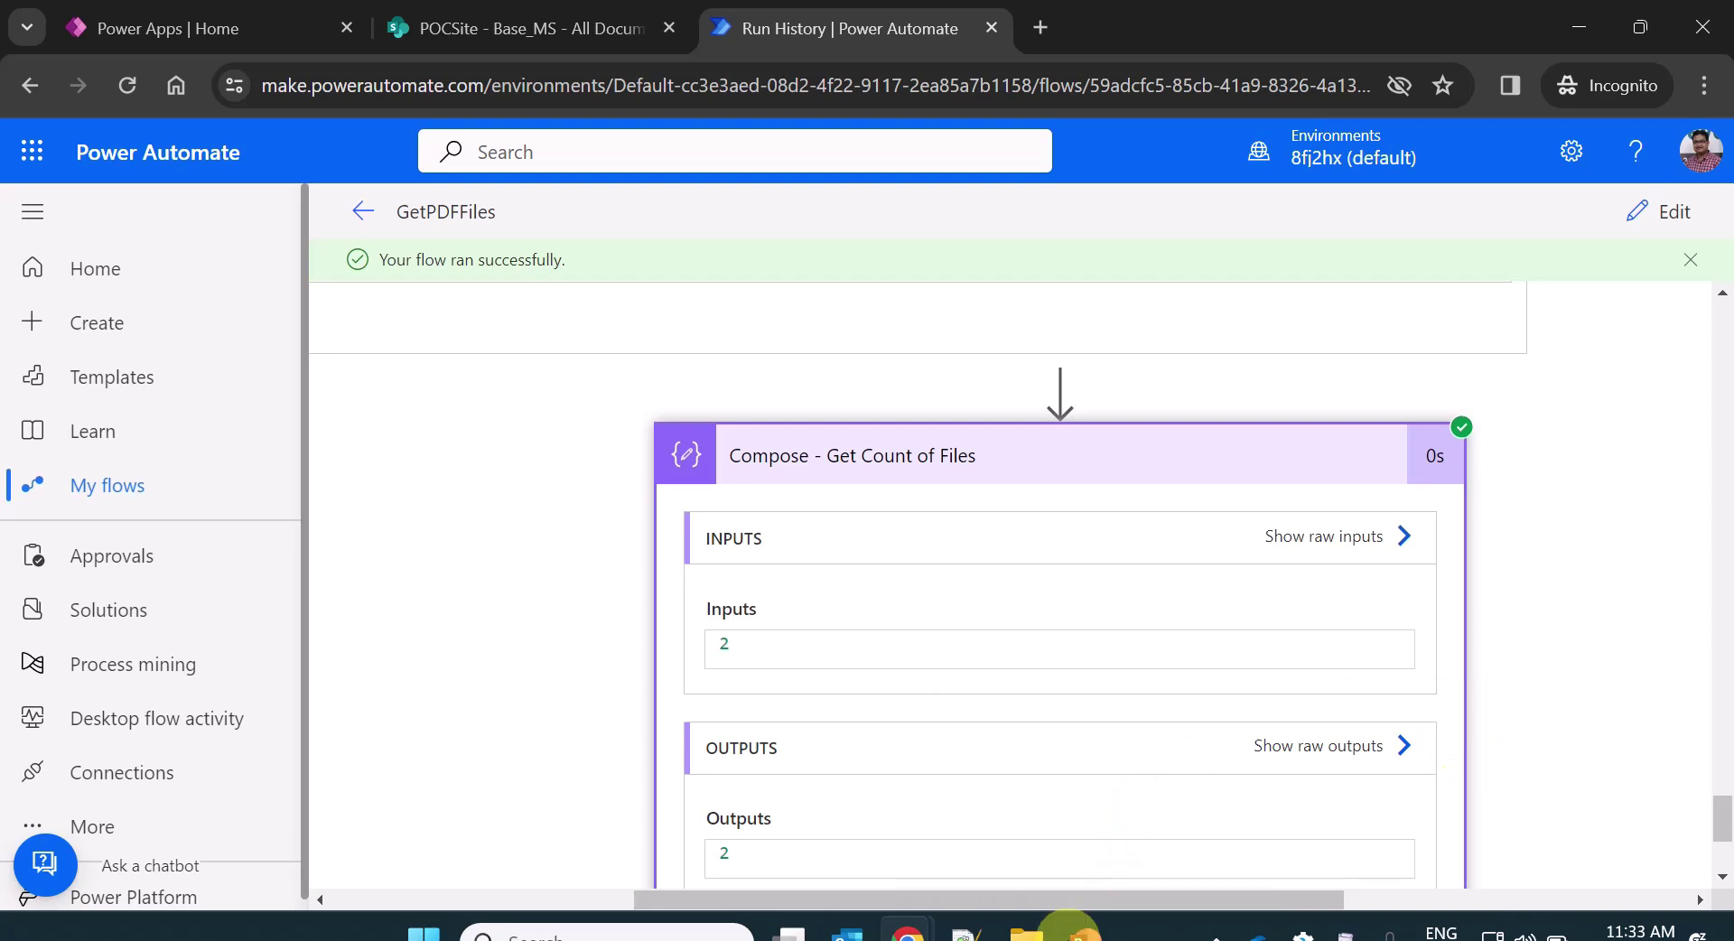
# Show PowerPoint's title slide 1, 'Get PDF Files from a folder in a Document Set'.
pyautogui.click(1086, 934)
pyautogui.click(184, 323)
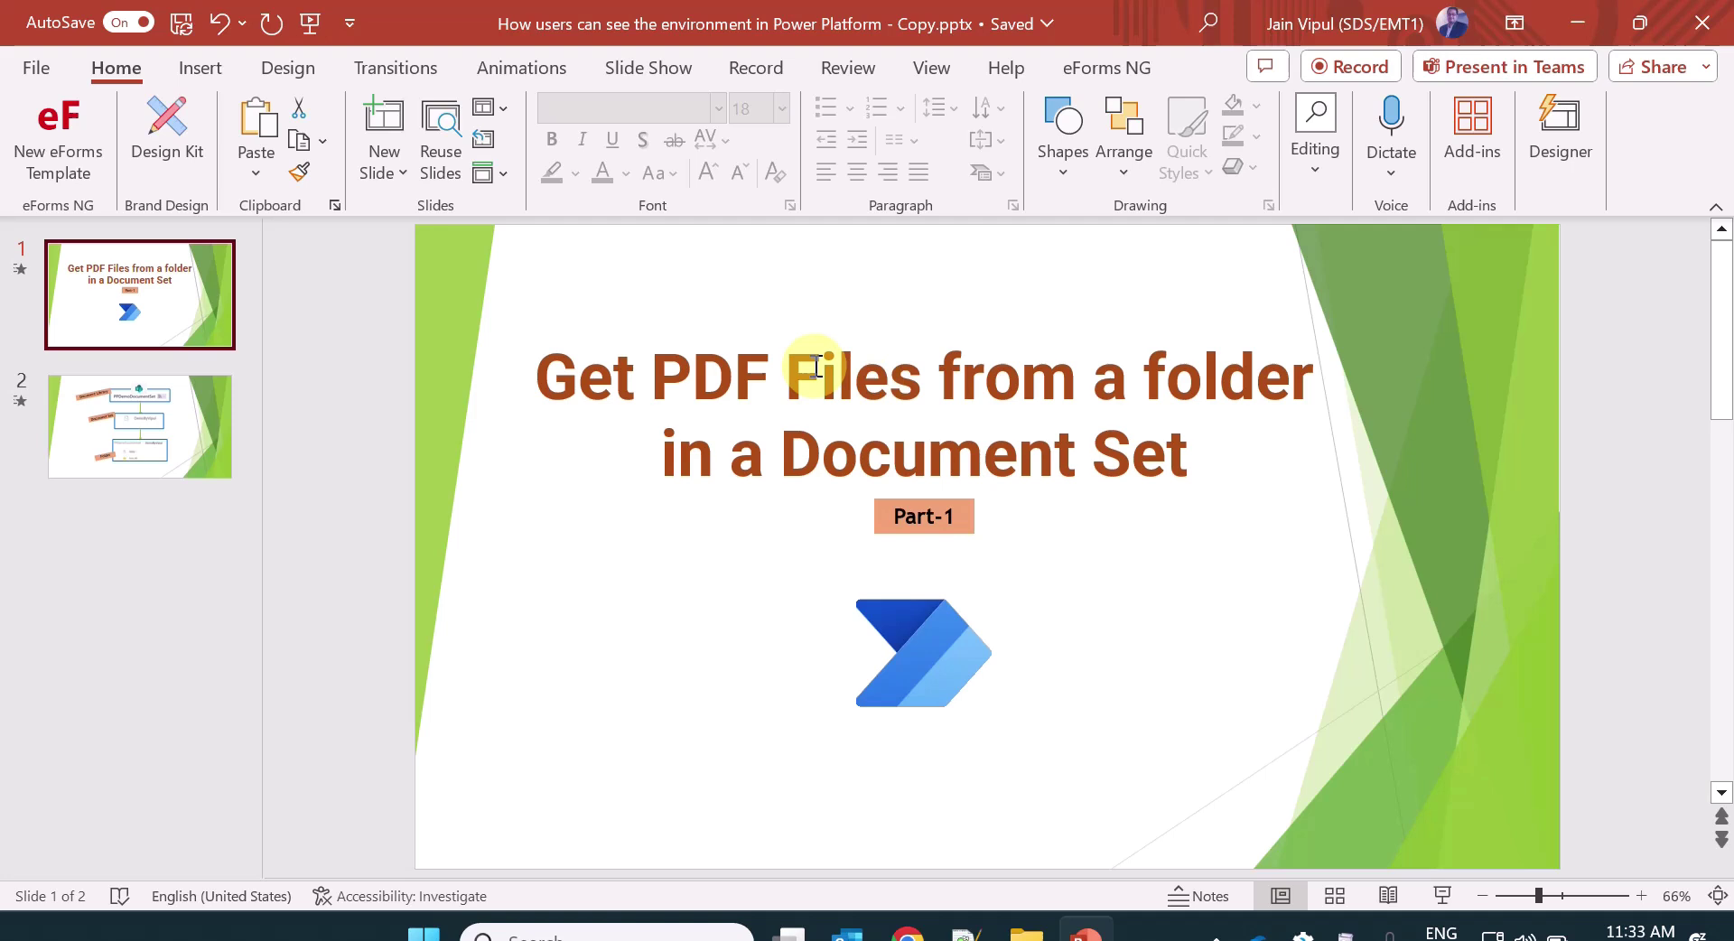